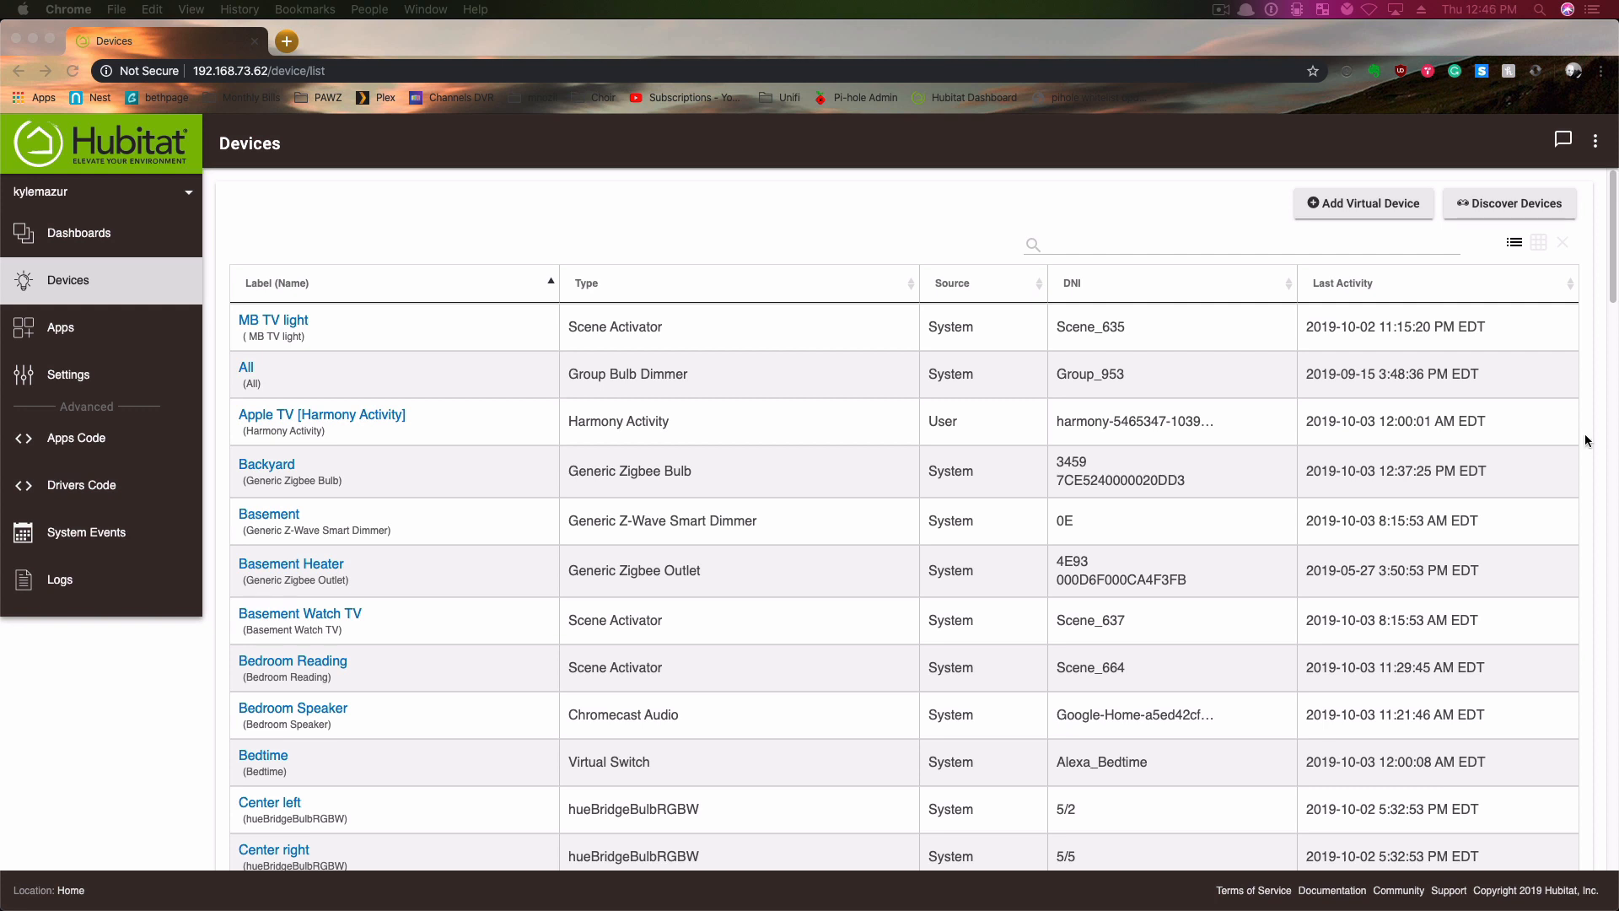
- Open the Amazon Echo App from the installed apps and review the switches shared with it
left_click(61, 329)
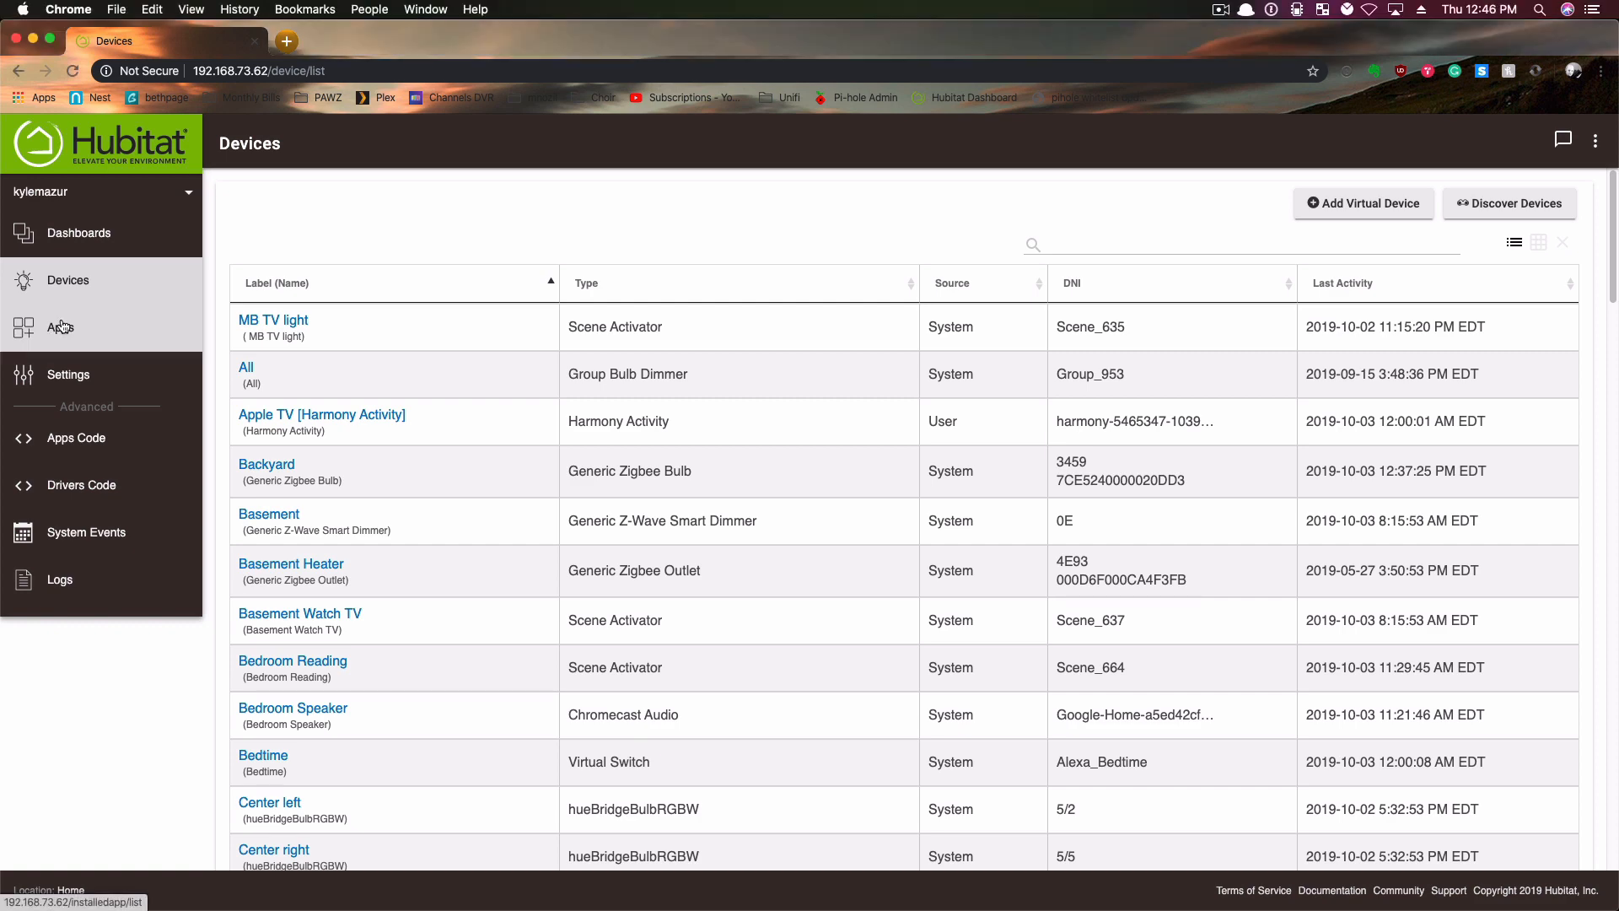
left_click(61, 330)
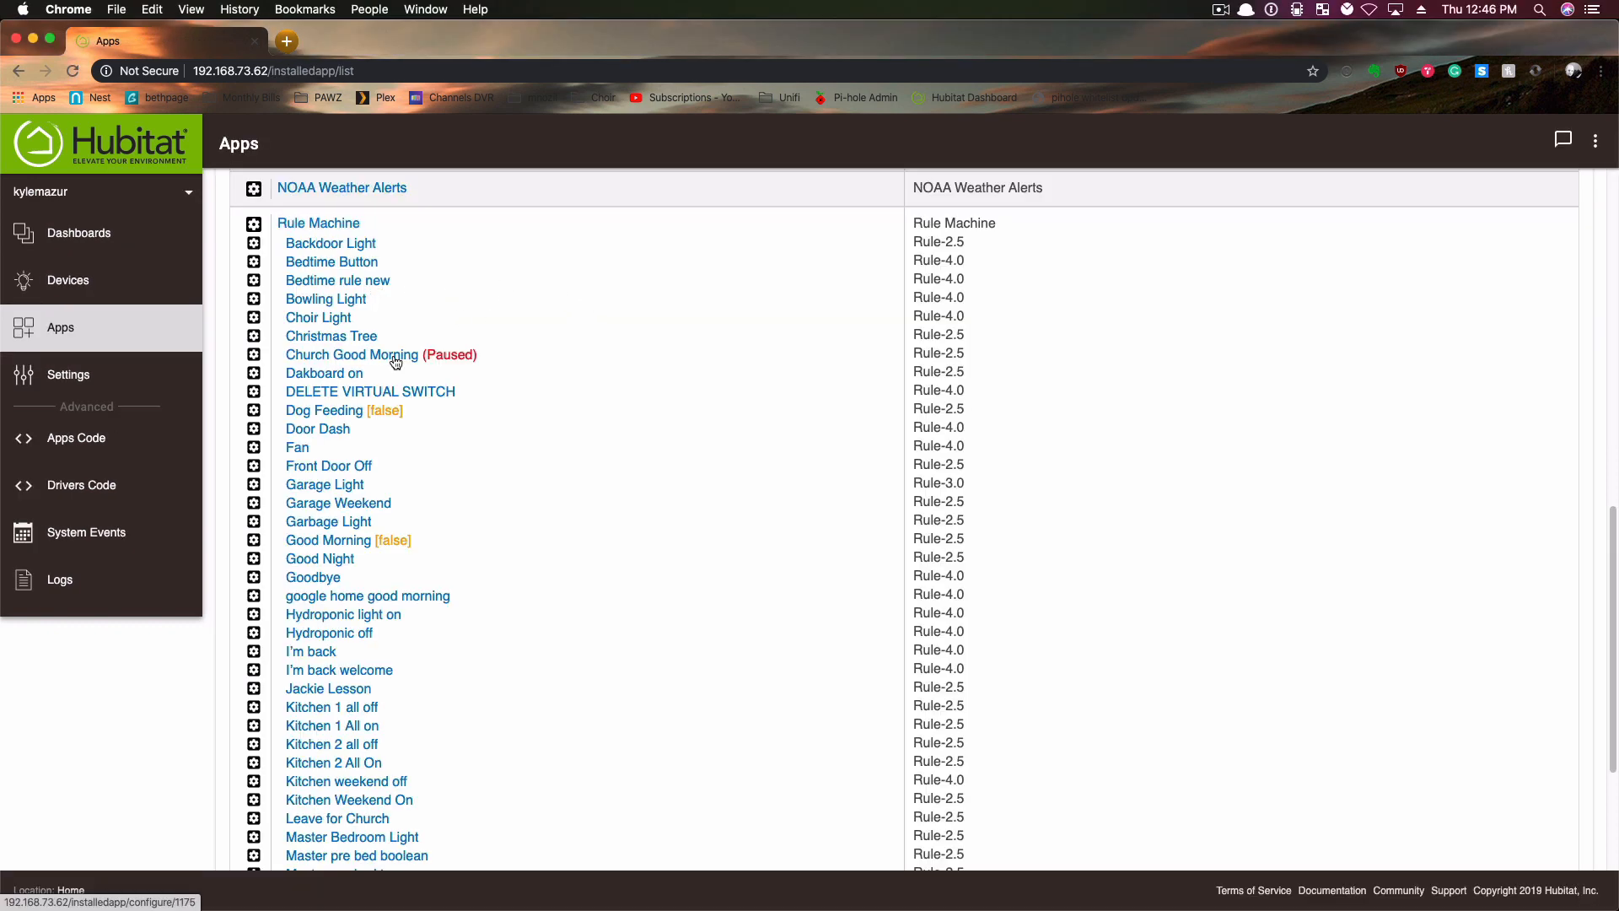
scroll(390, 361, "up", 15)
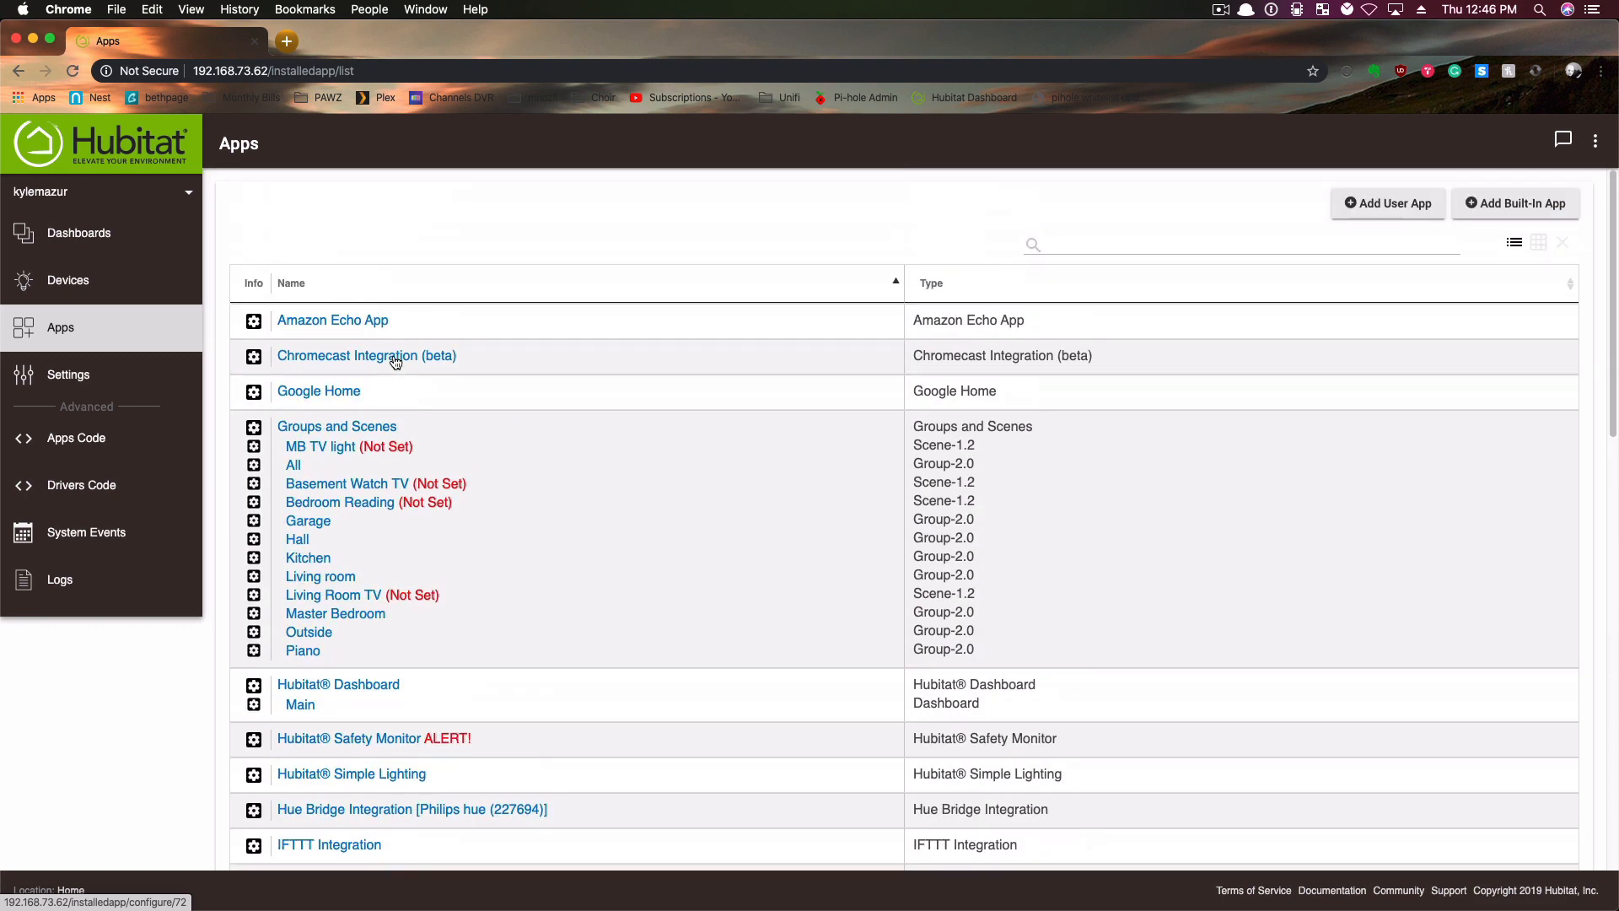
left_click(354, 320)
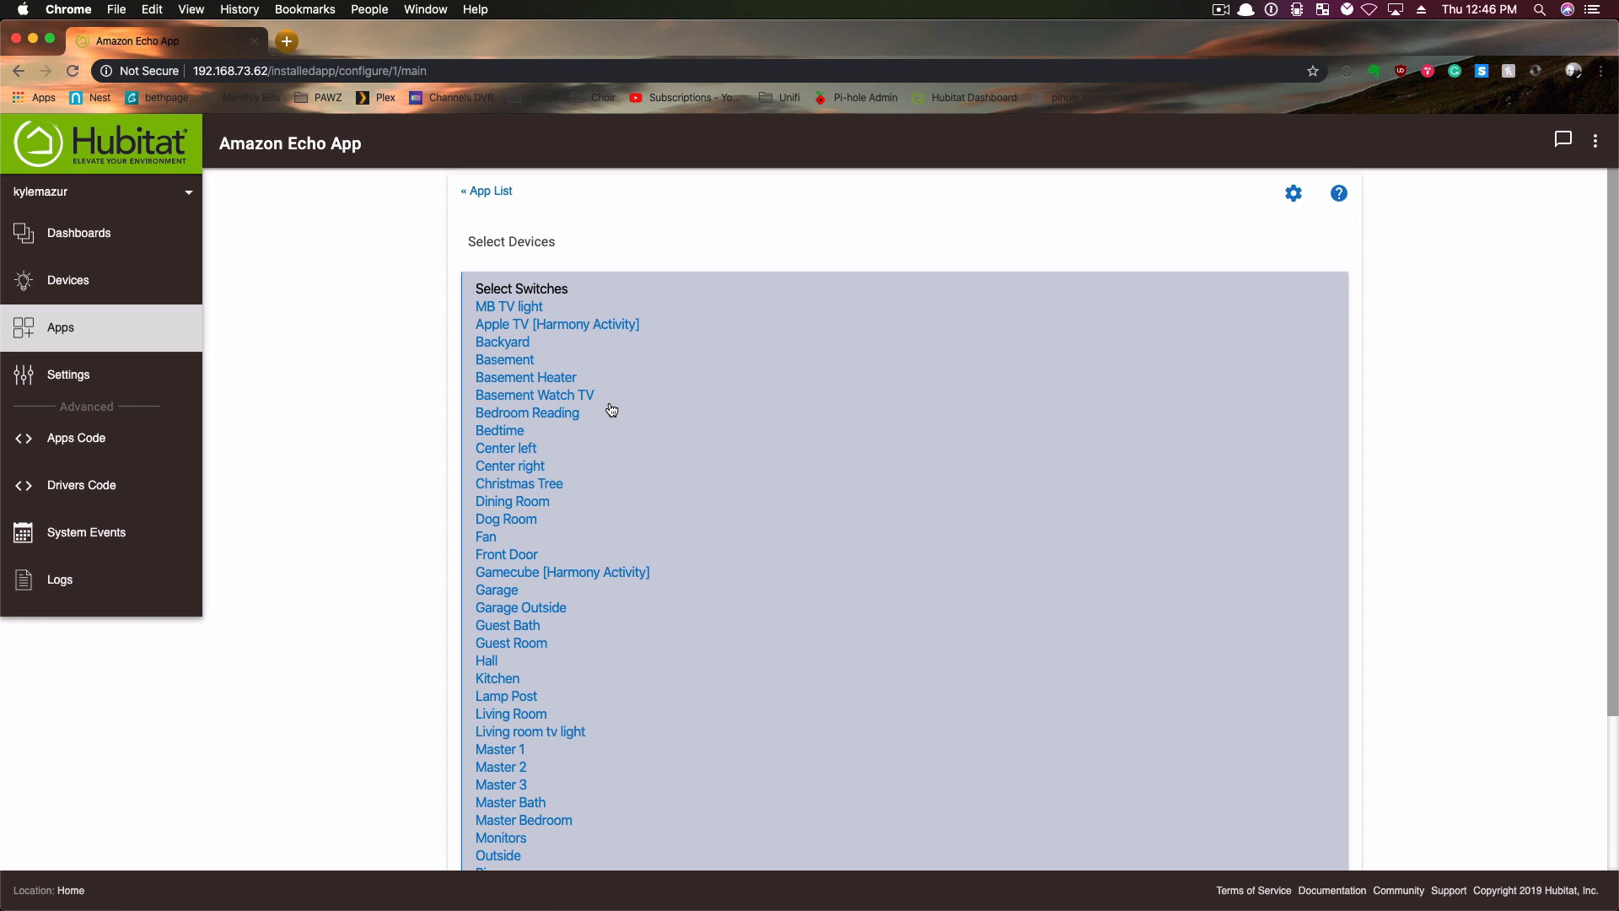
scroll(730, 452, "down", 5)
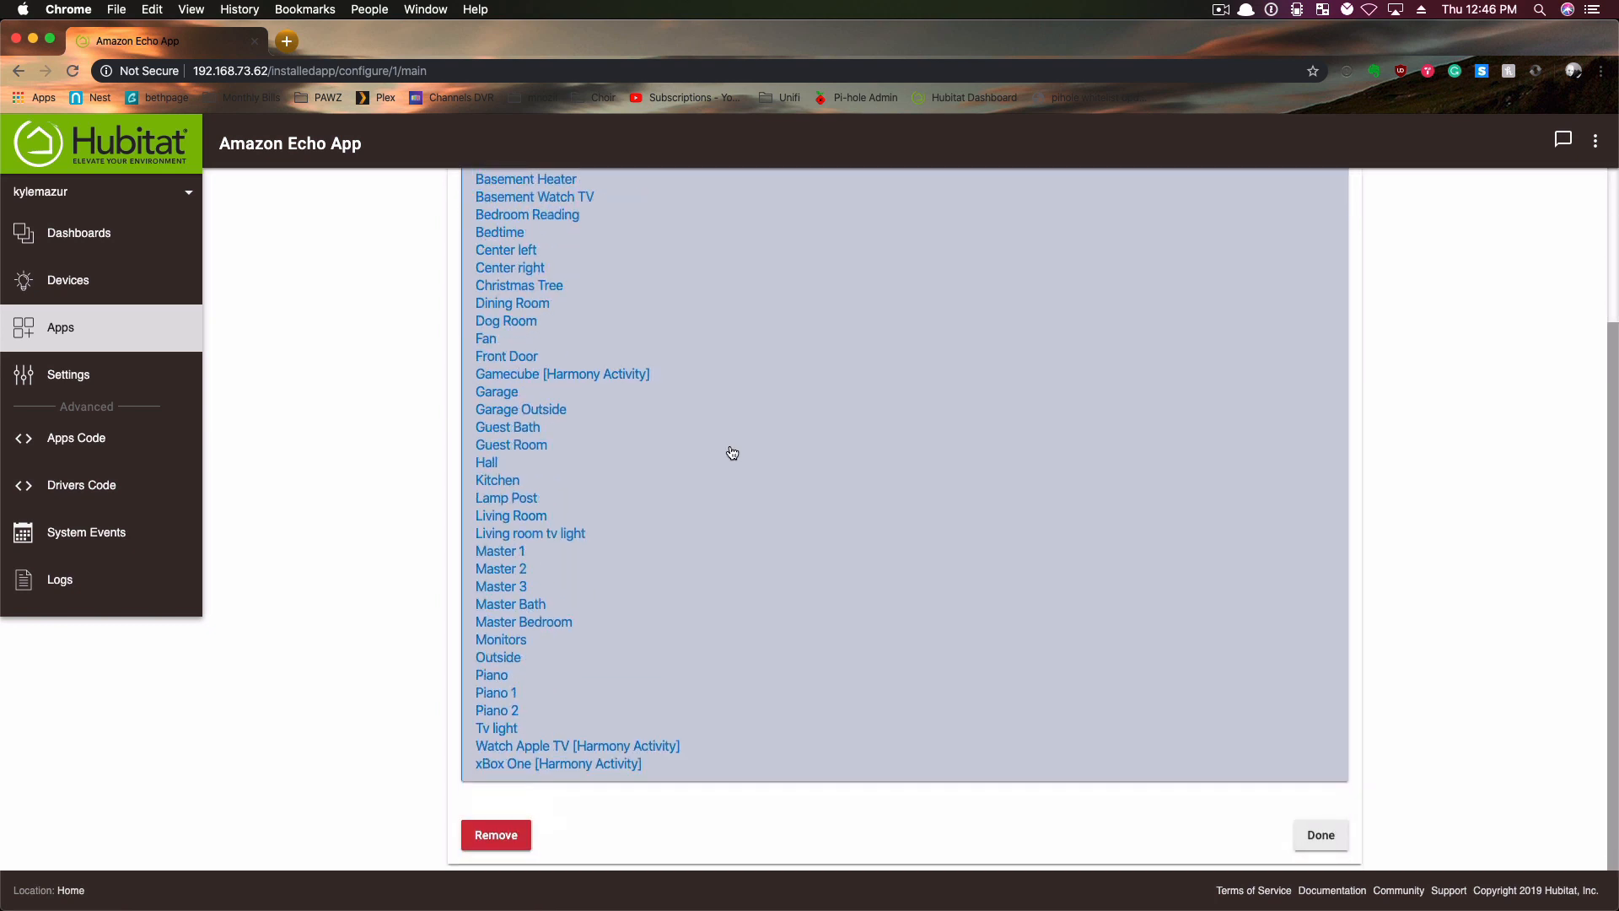
scroll(732, 454, "up", 5)
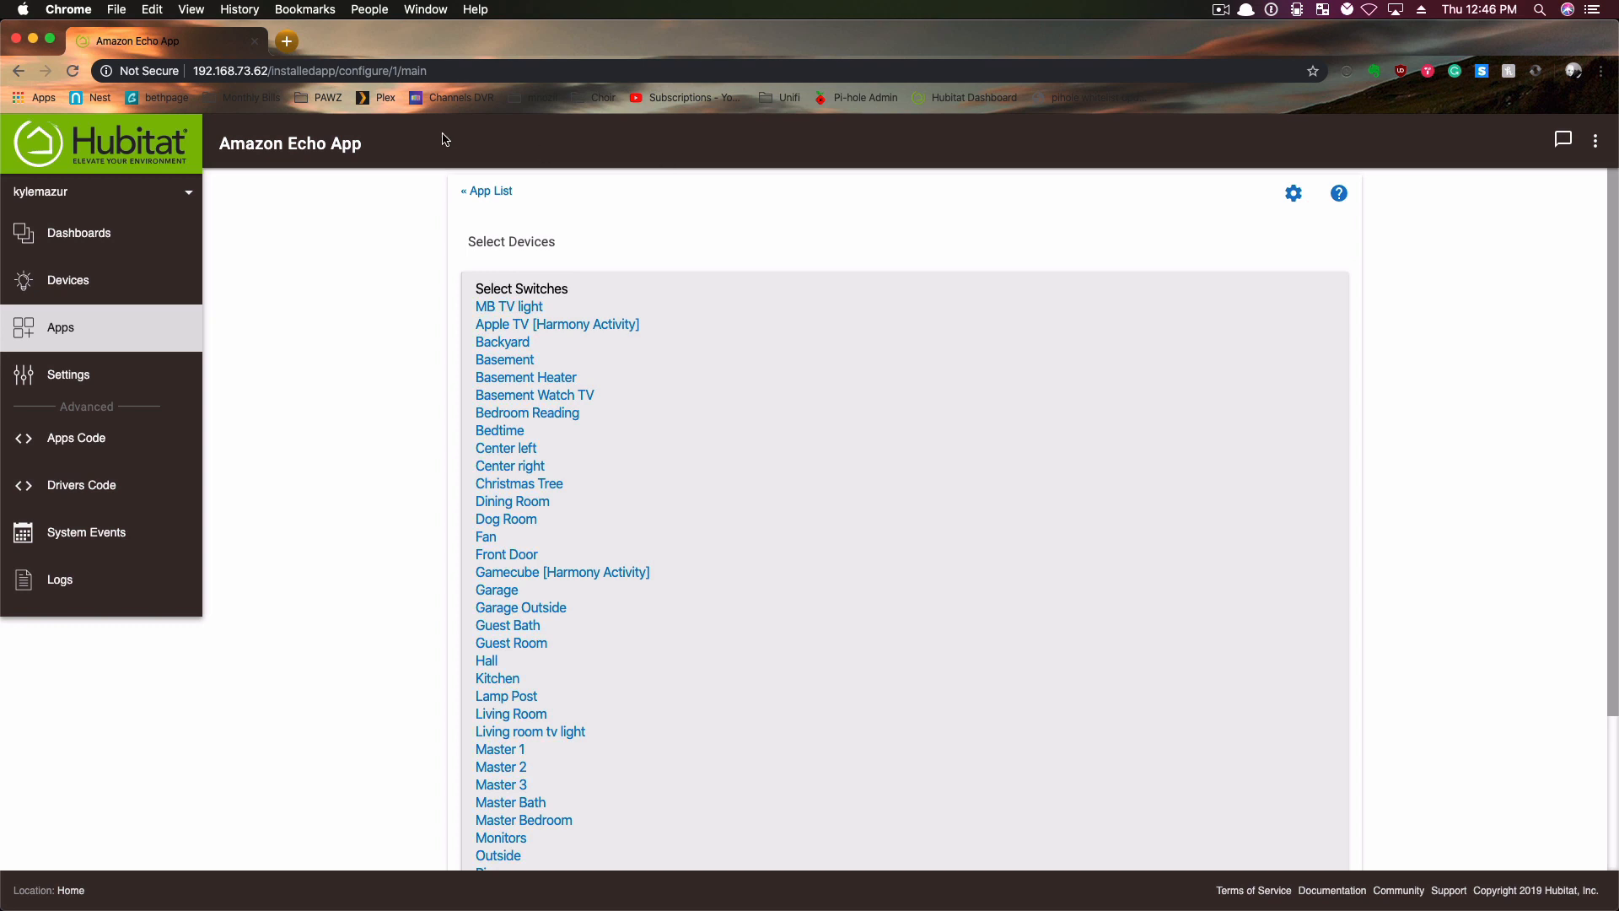
- Open the Bedtime rule new rule in Rule Machine, review its trigger events and actions, and close it
left_click(106, 329)
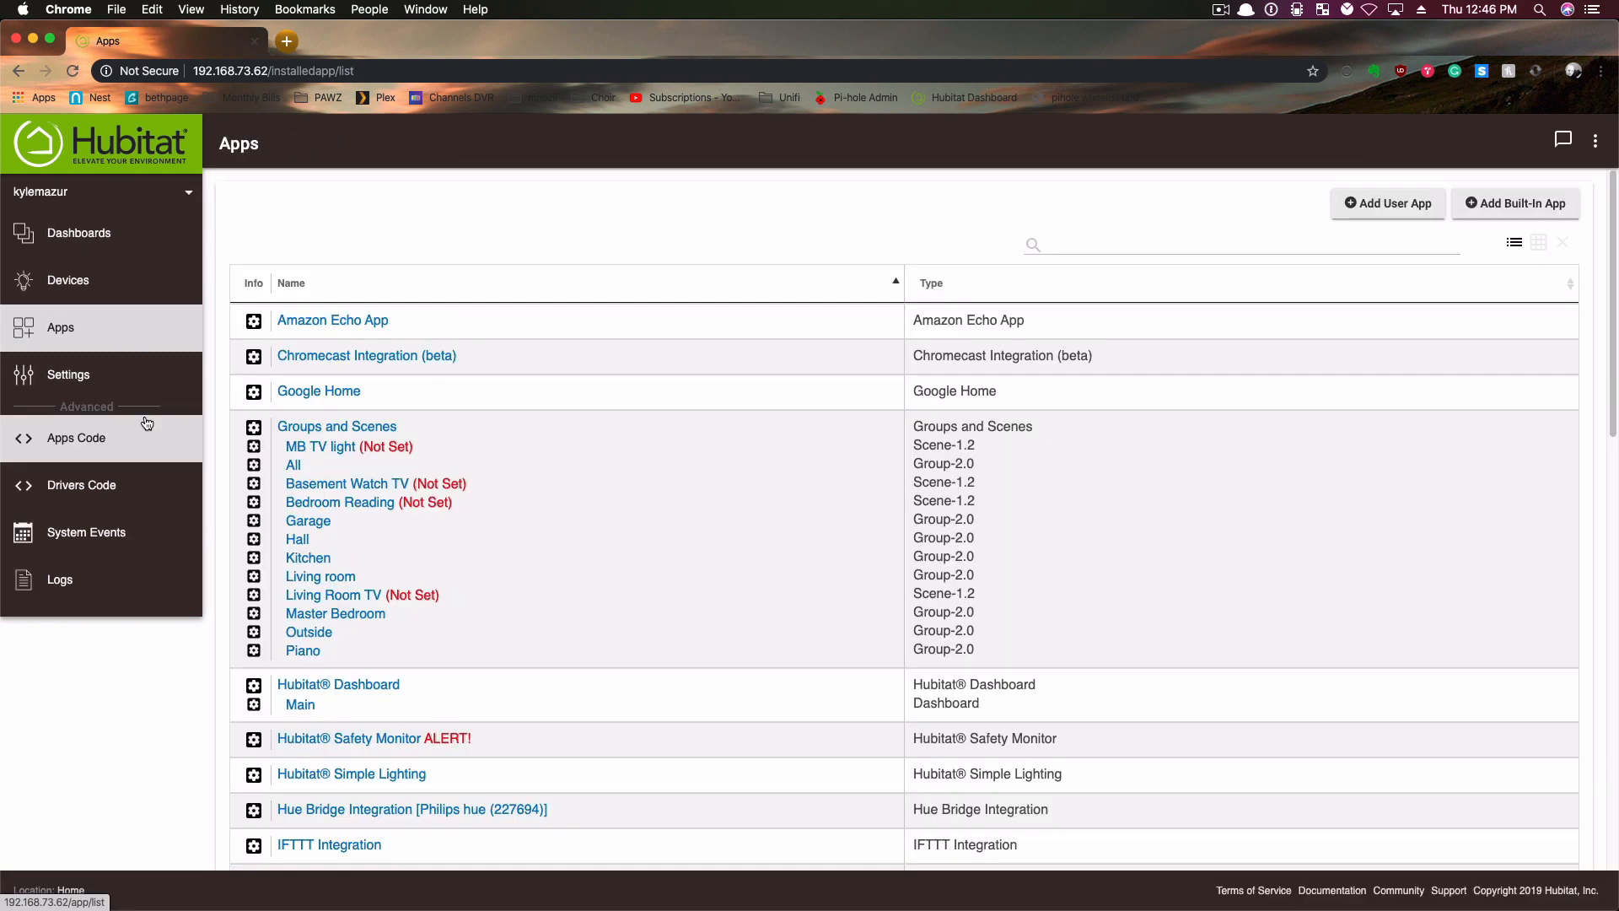
scroll(458, 596, "down", 6)
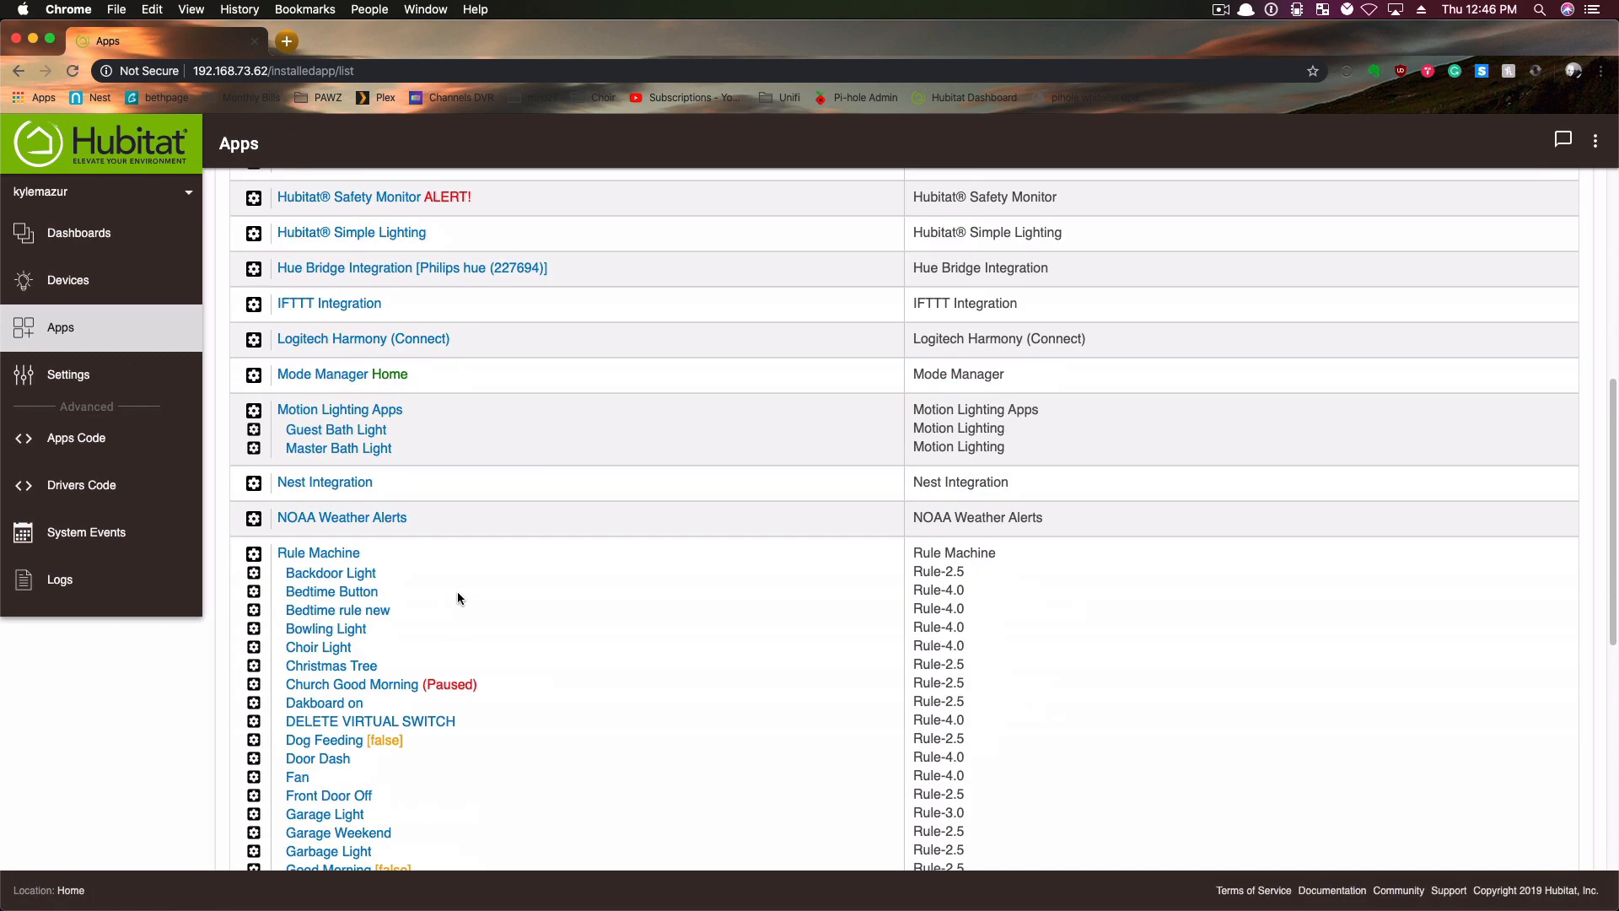
left_click(304, 615)
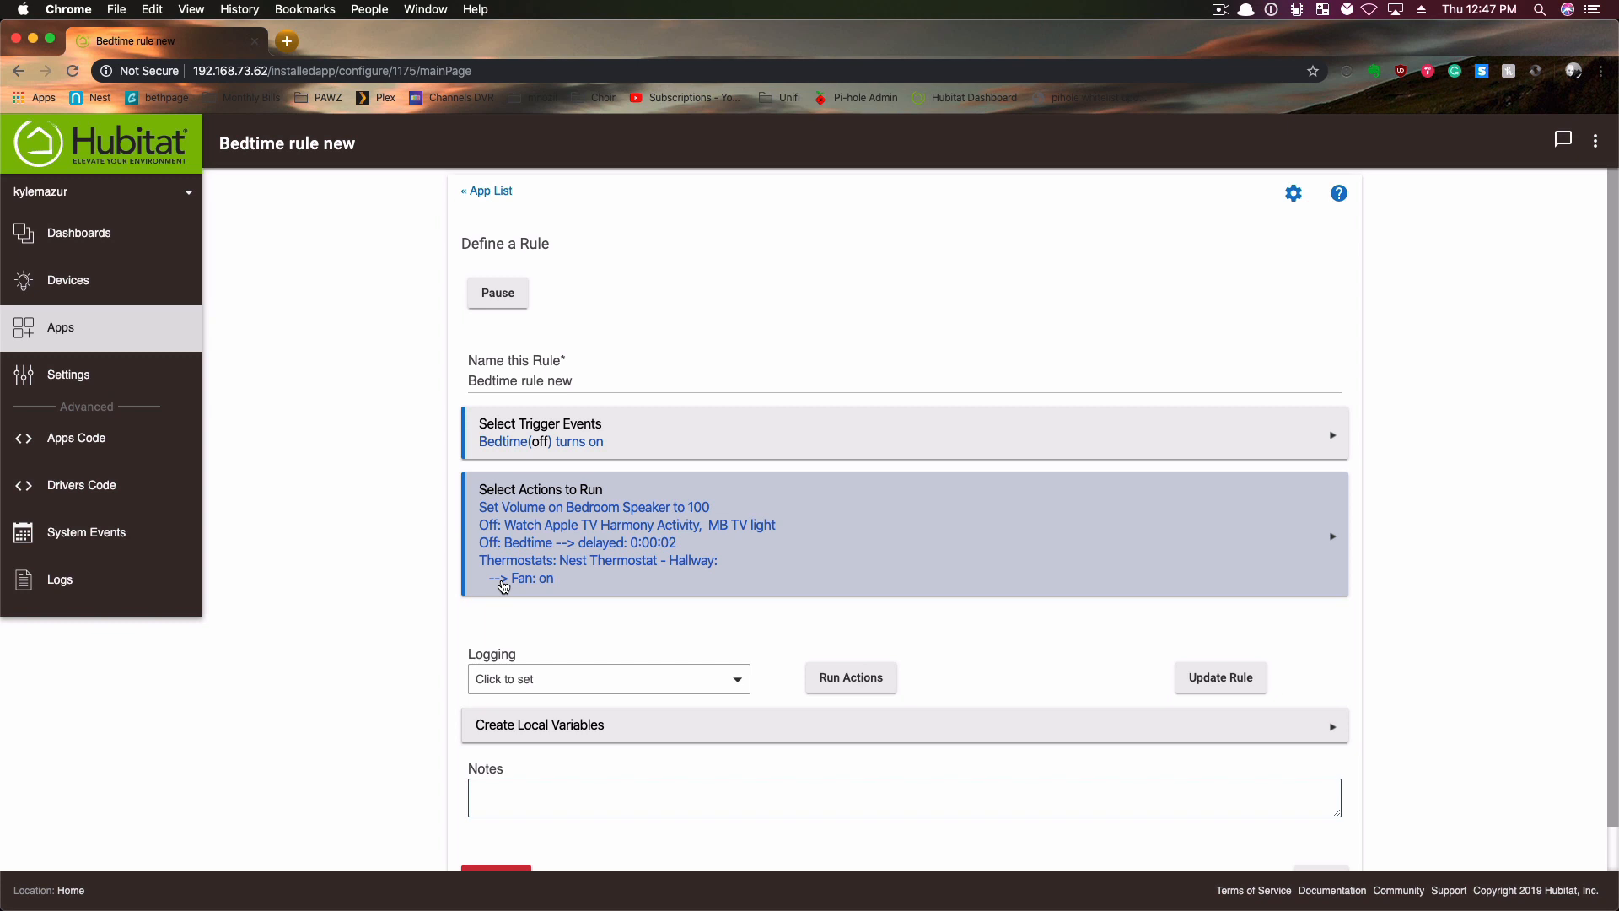
scroll(1490, 679, "down", 1)
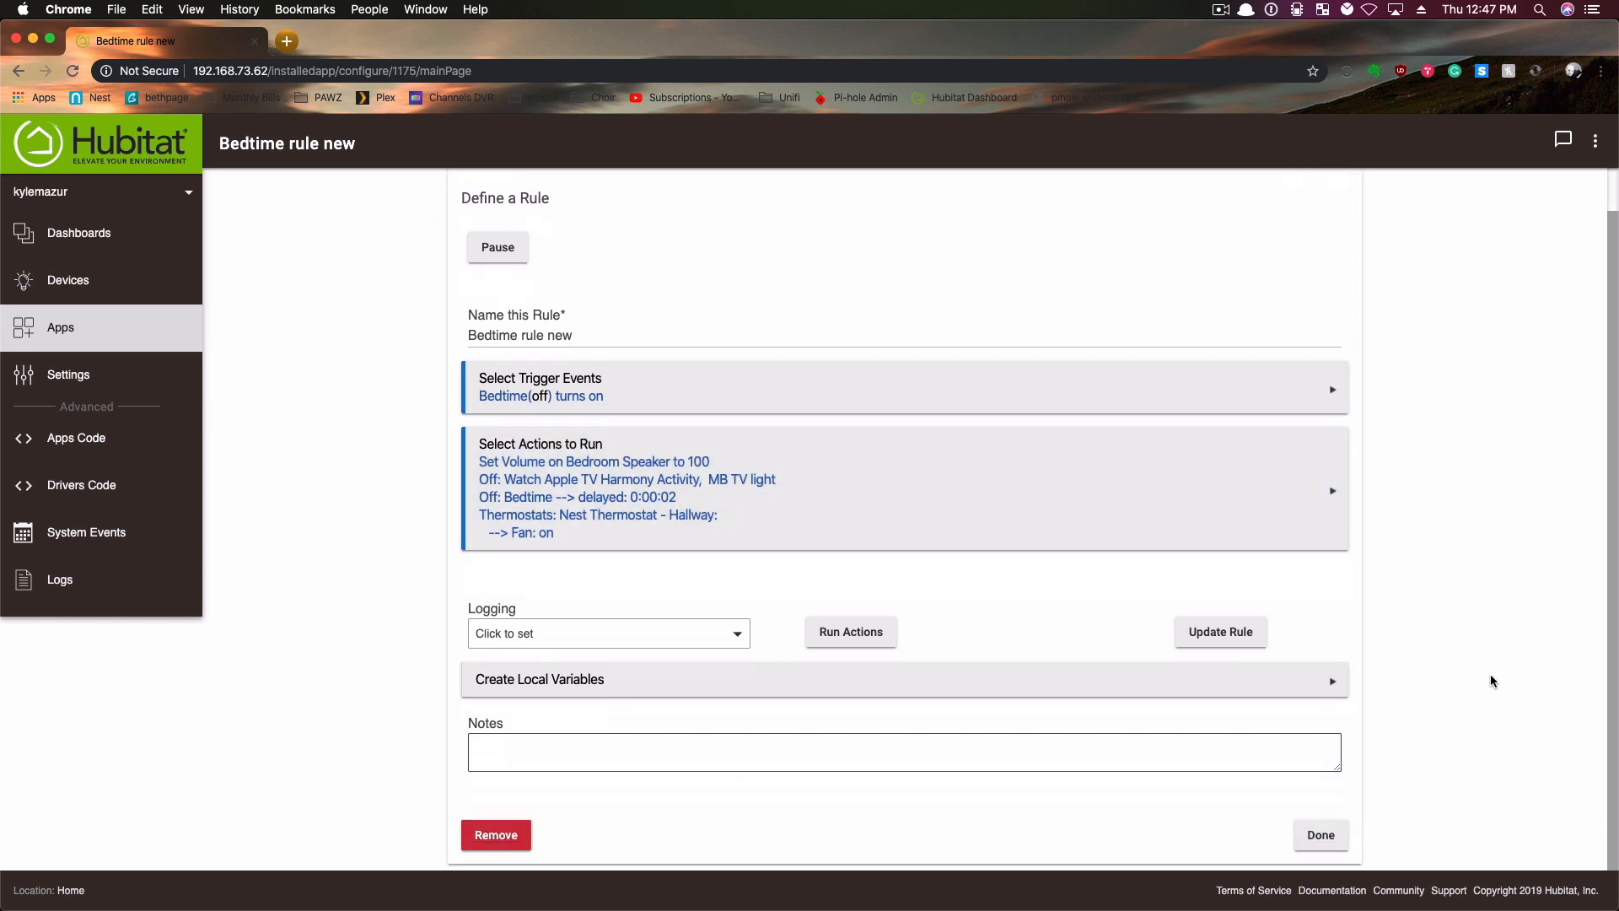
left_click(1321, 835)
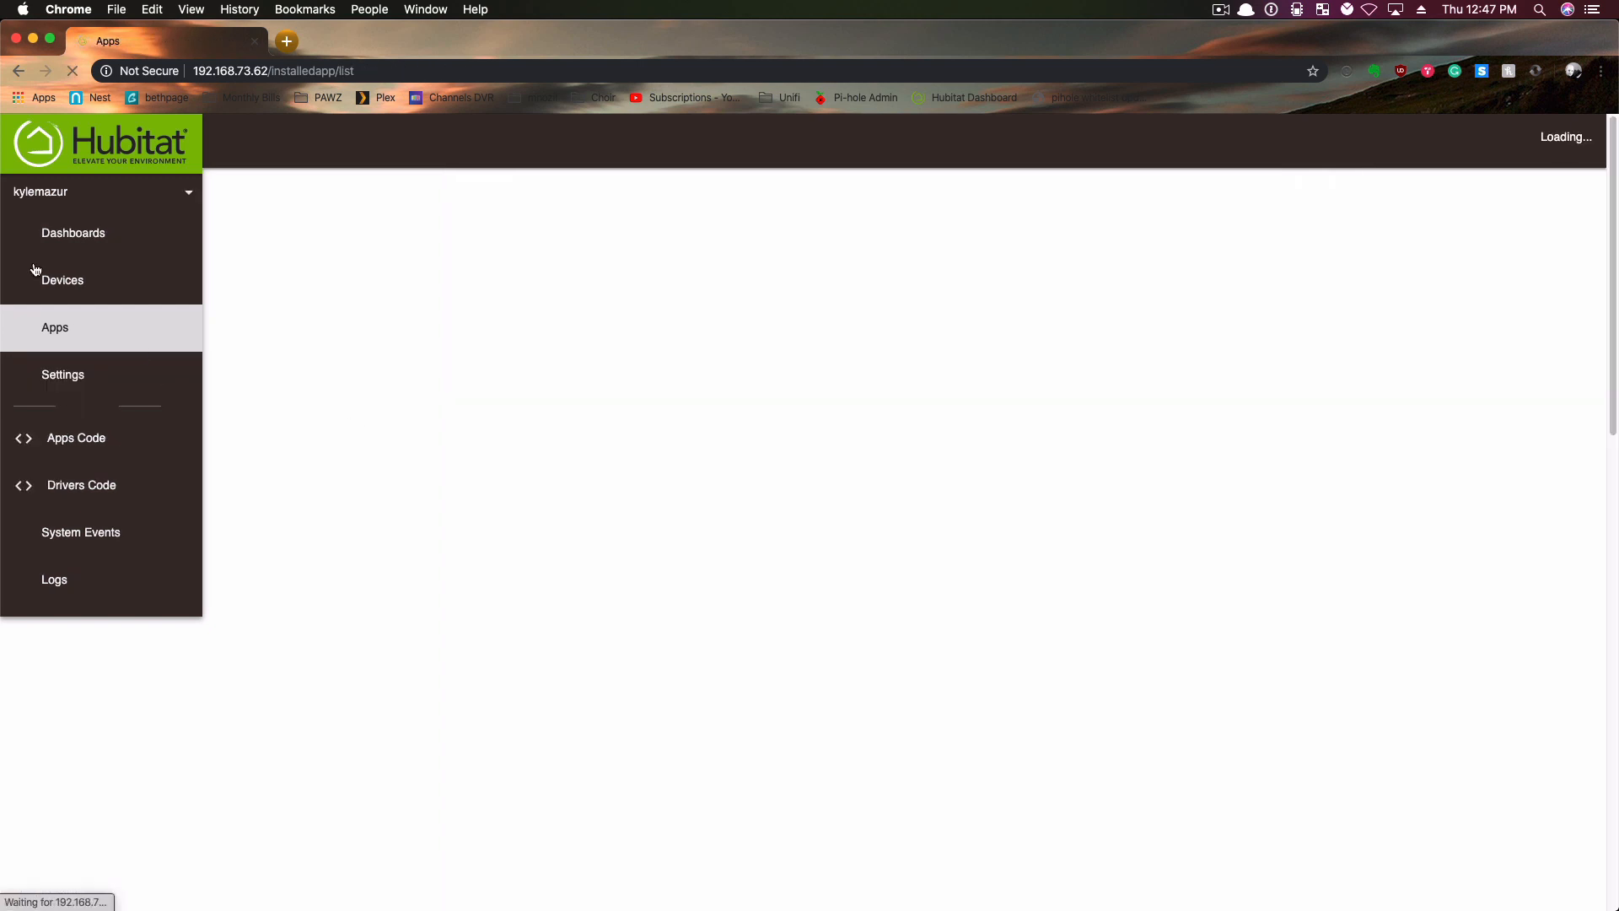
- Start a new virtual device in the device list and name it DELETE, leaving the label and Zigbee Id empty
left_click(57, 282)
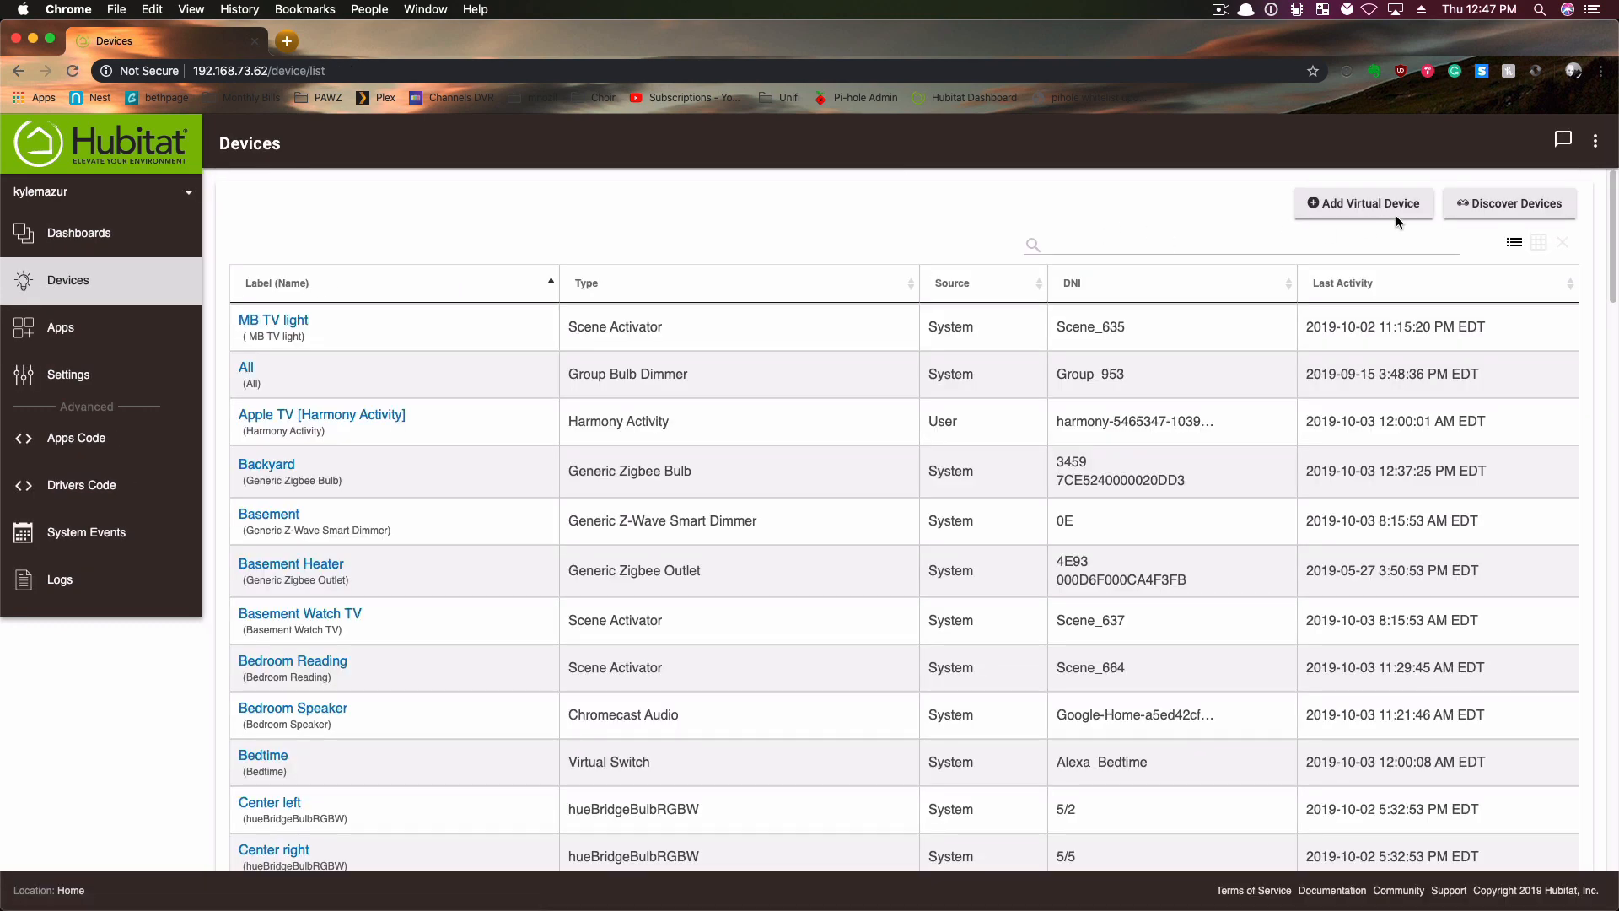
left_click(1352, 212)
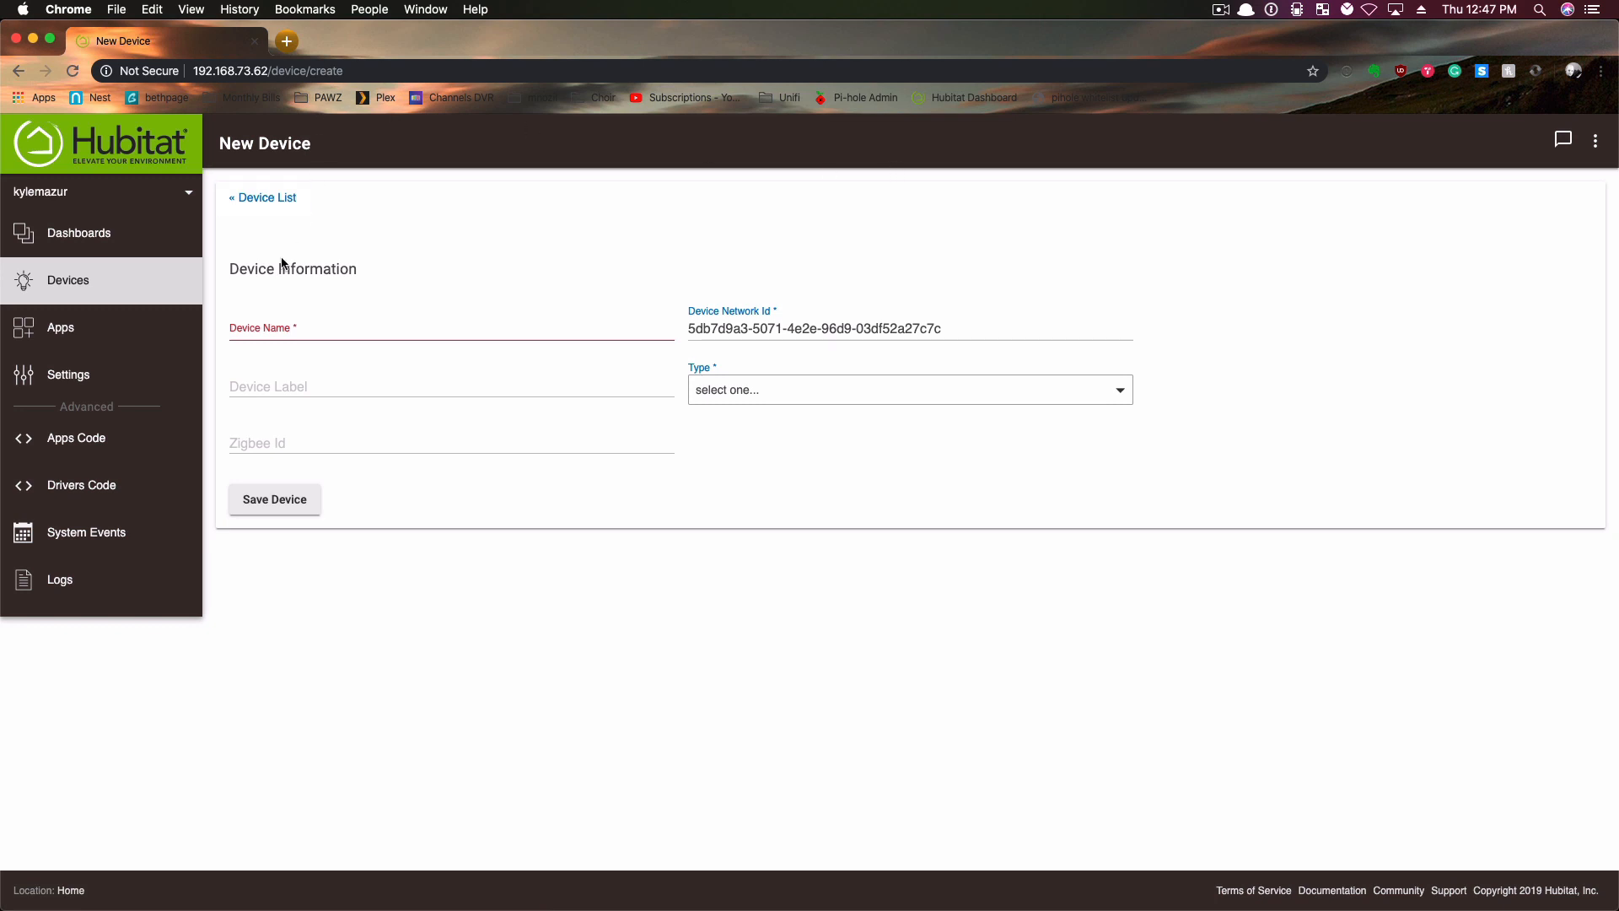
left_click(270, 338)
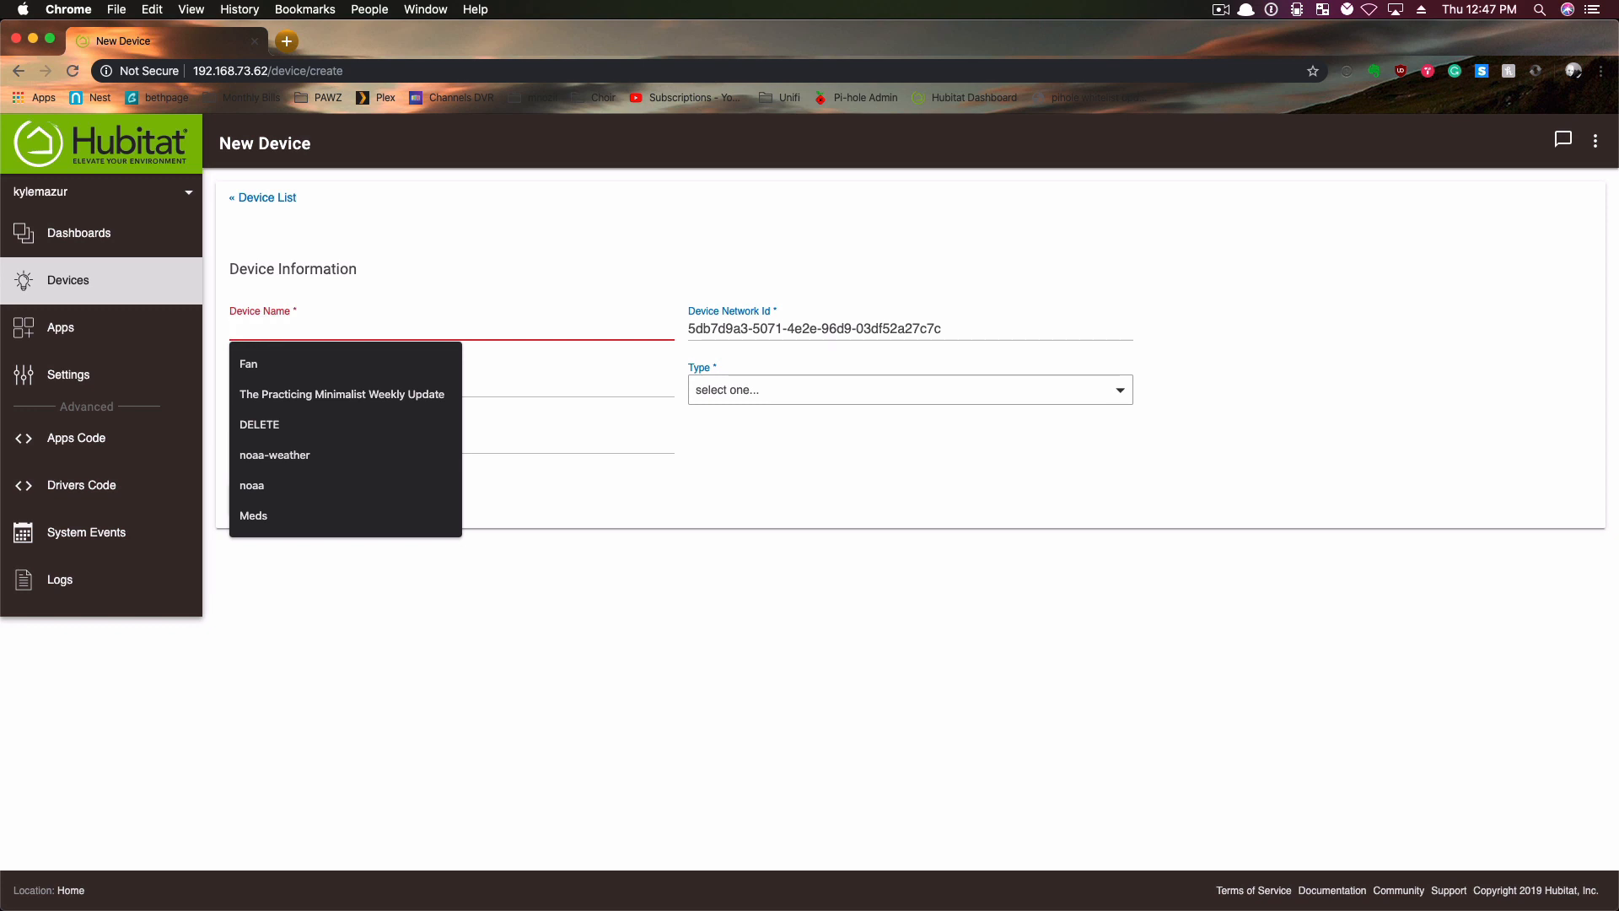
type("DELETE")
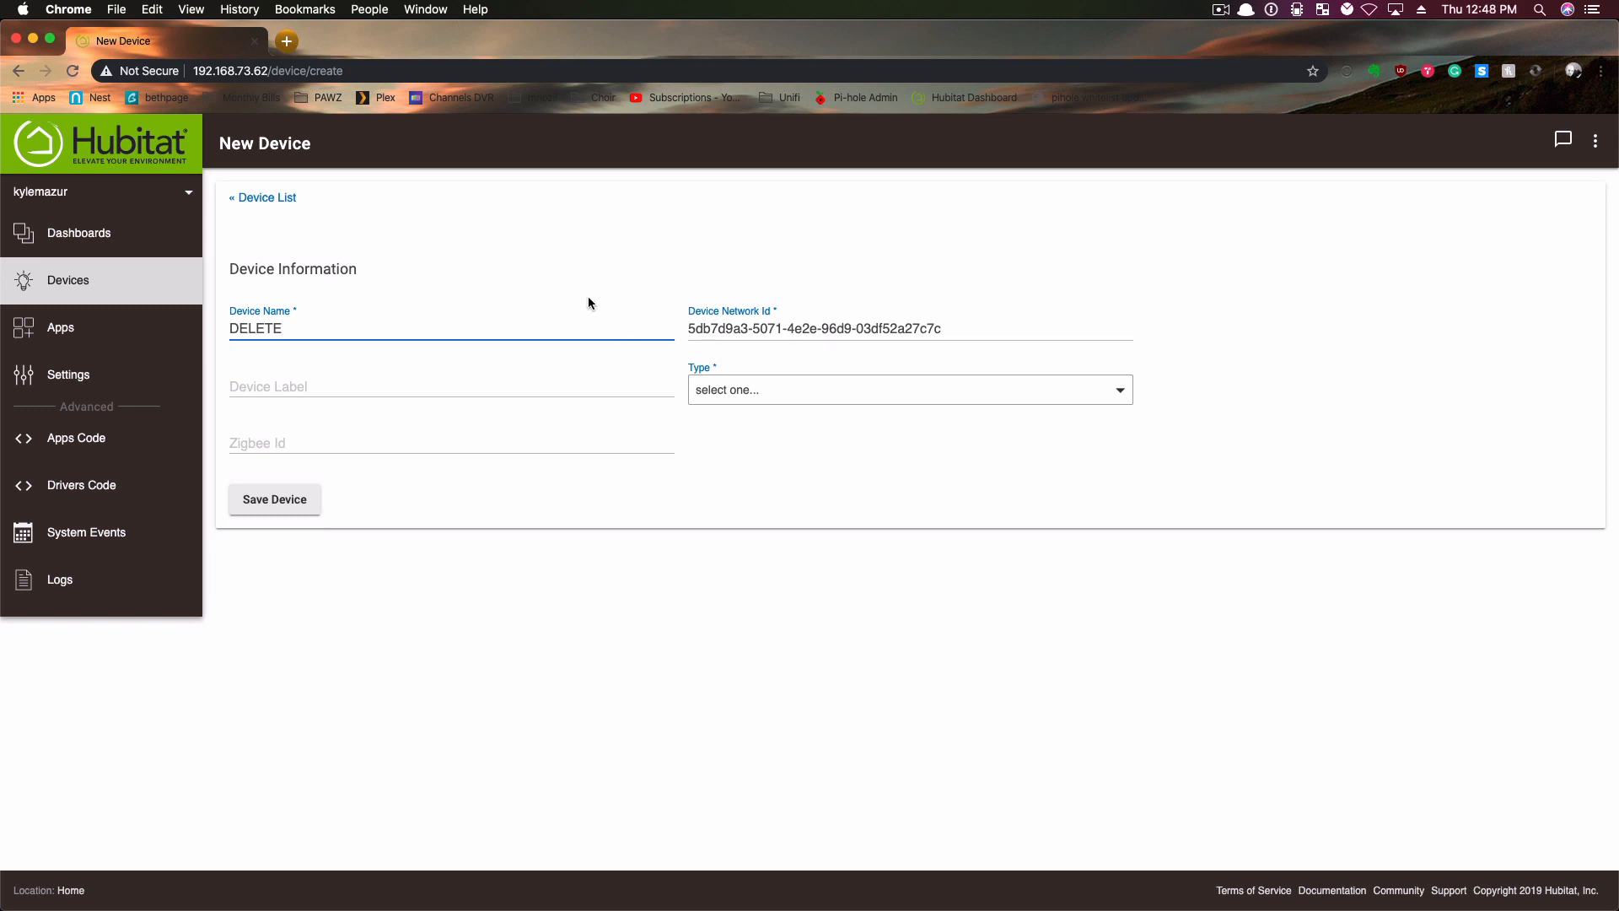
key("Tab")
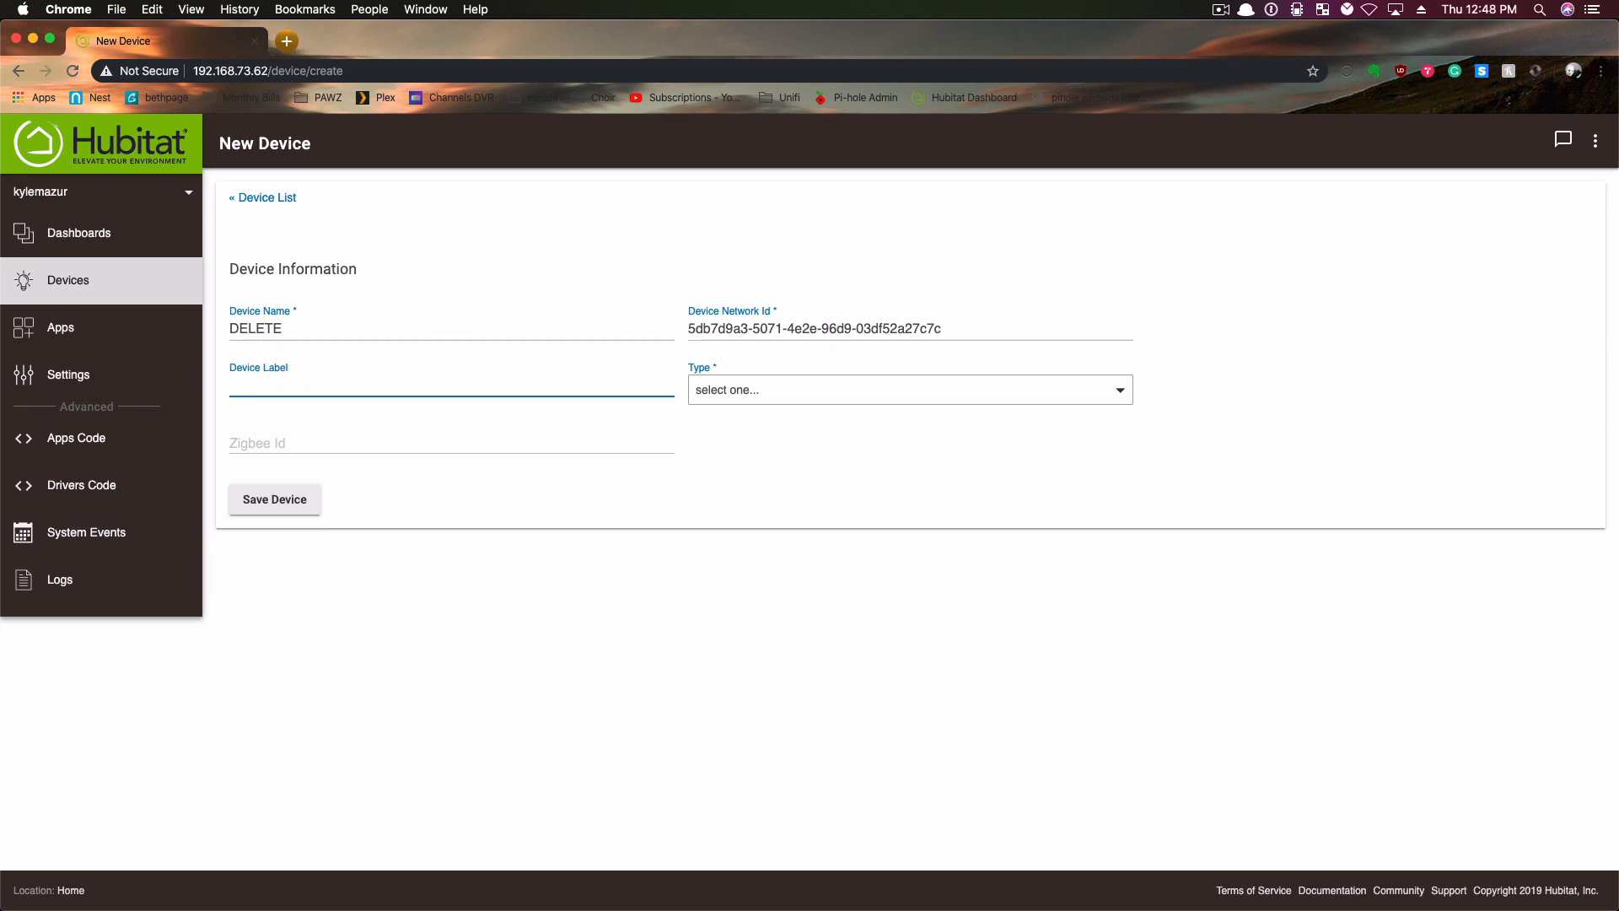
key("Tab")
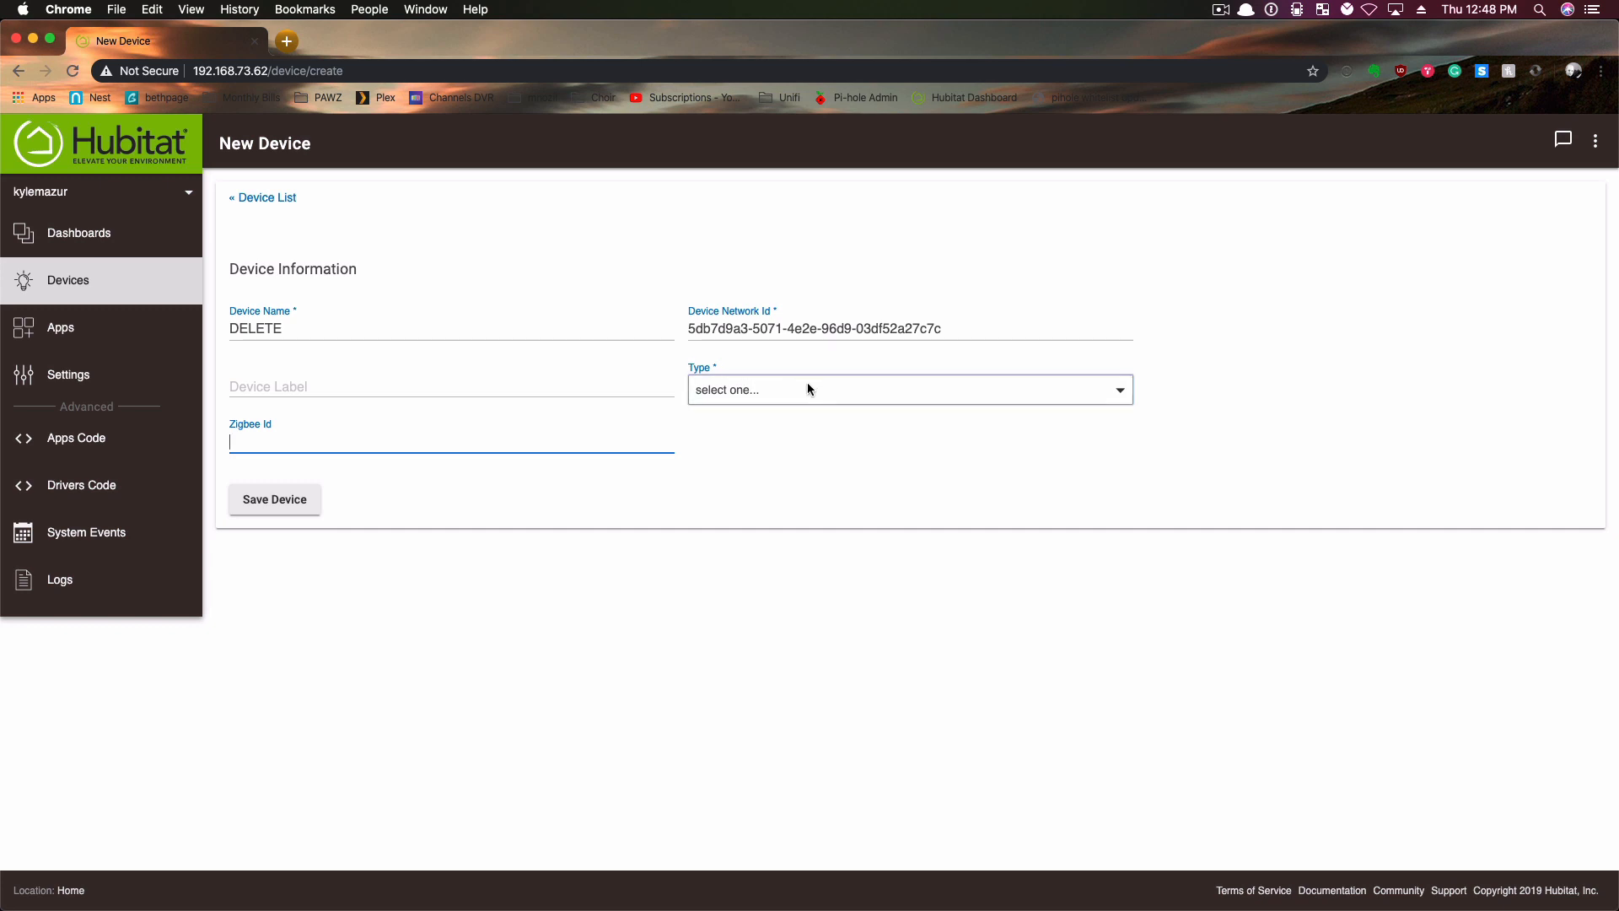
- Set the new device's type to Virtual Switch and save the device
left_click(747, 392)
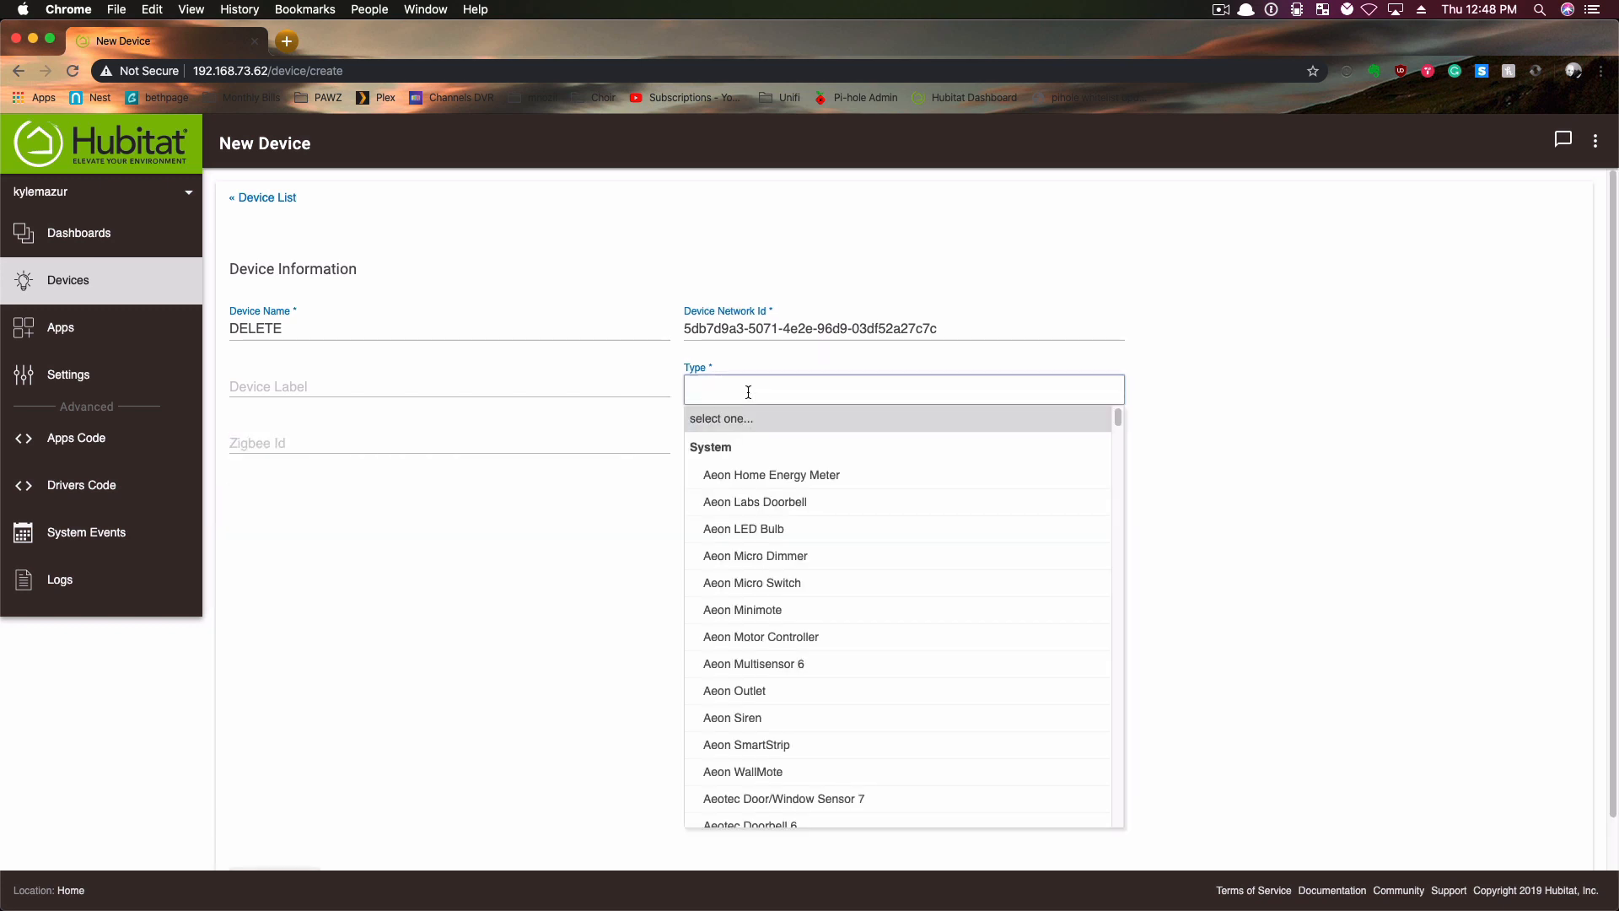
scroll(822, 635, "down", 4)
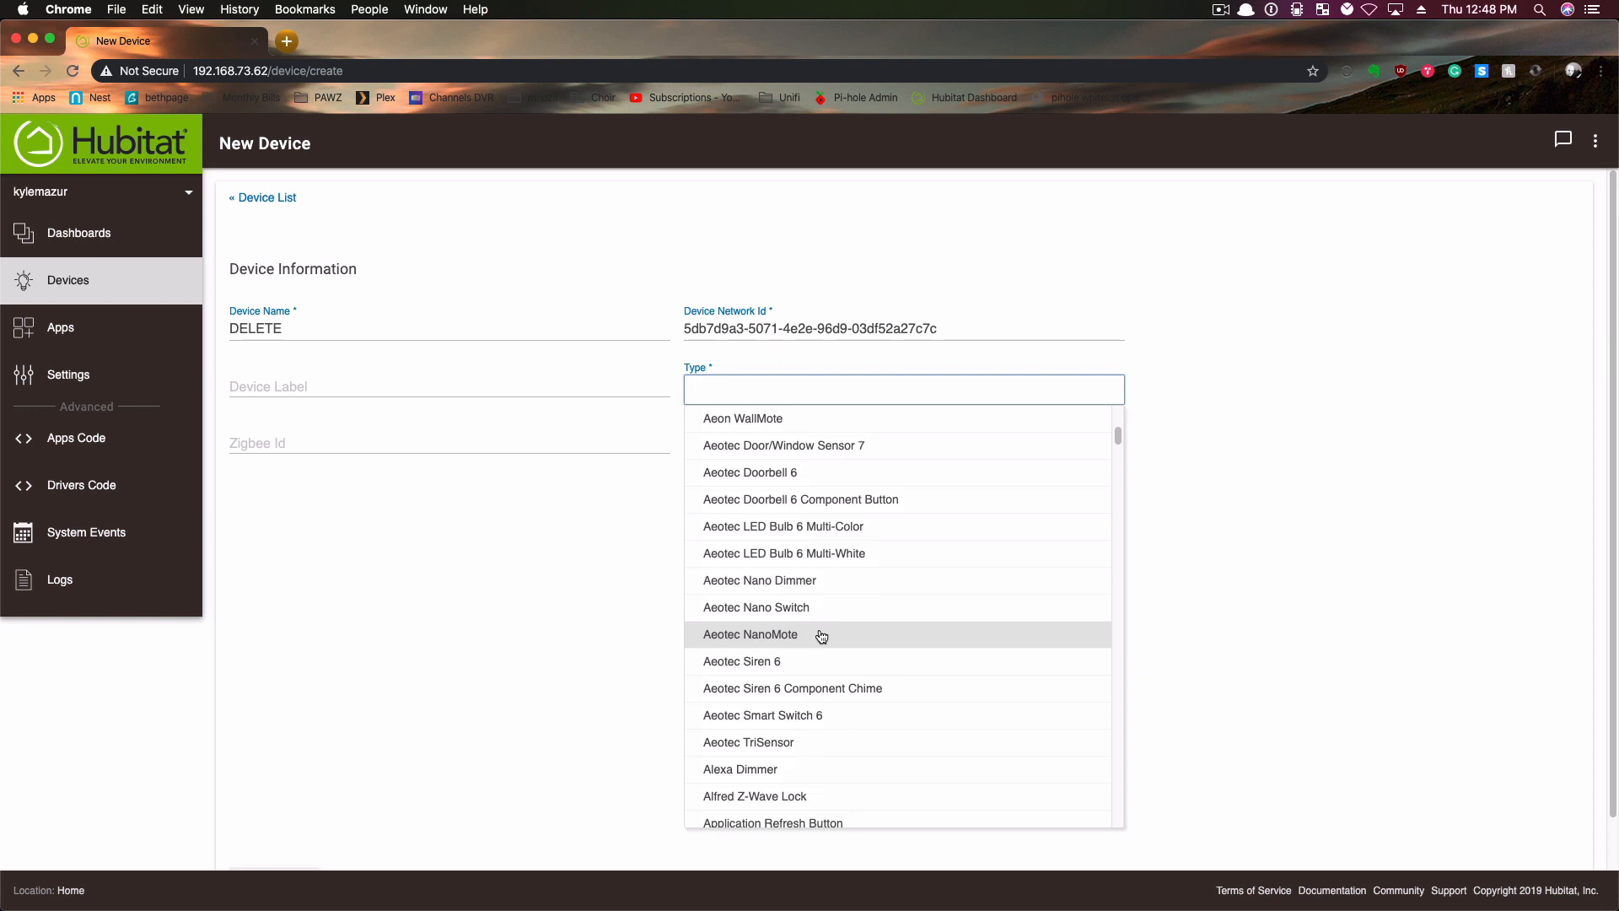
scroll(822, 635, "down", 12)
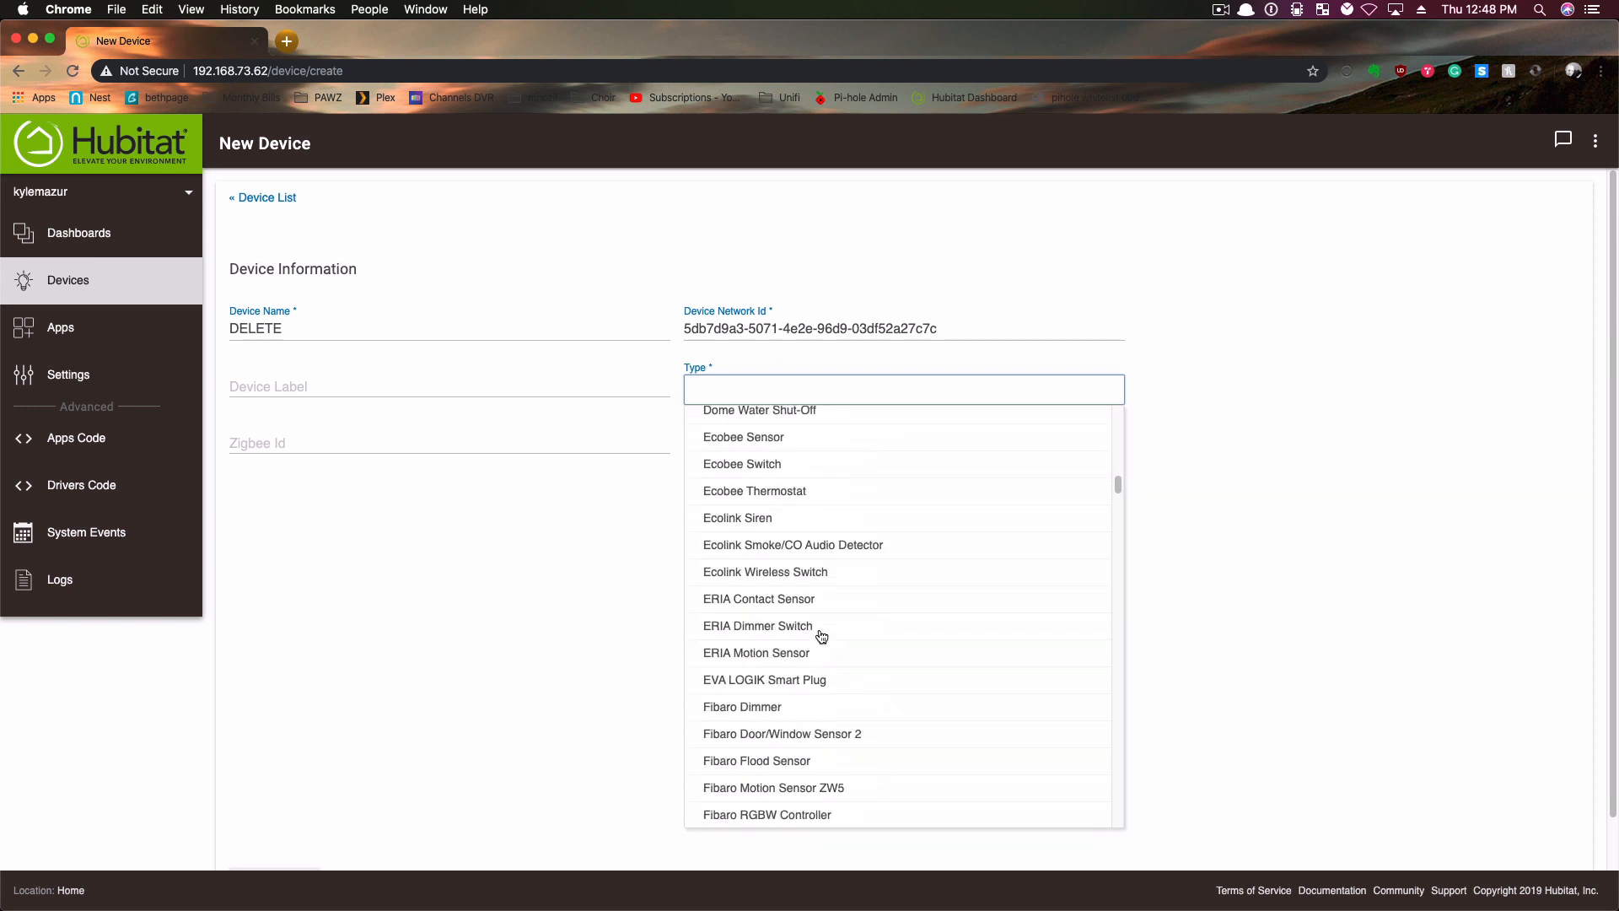
scroll(822, 636, "down", 15)
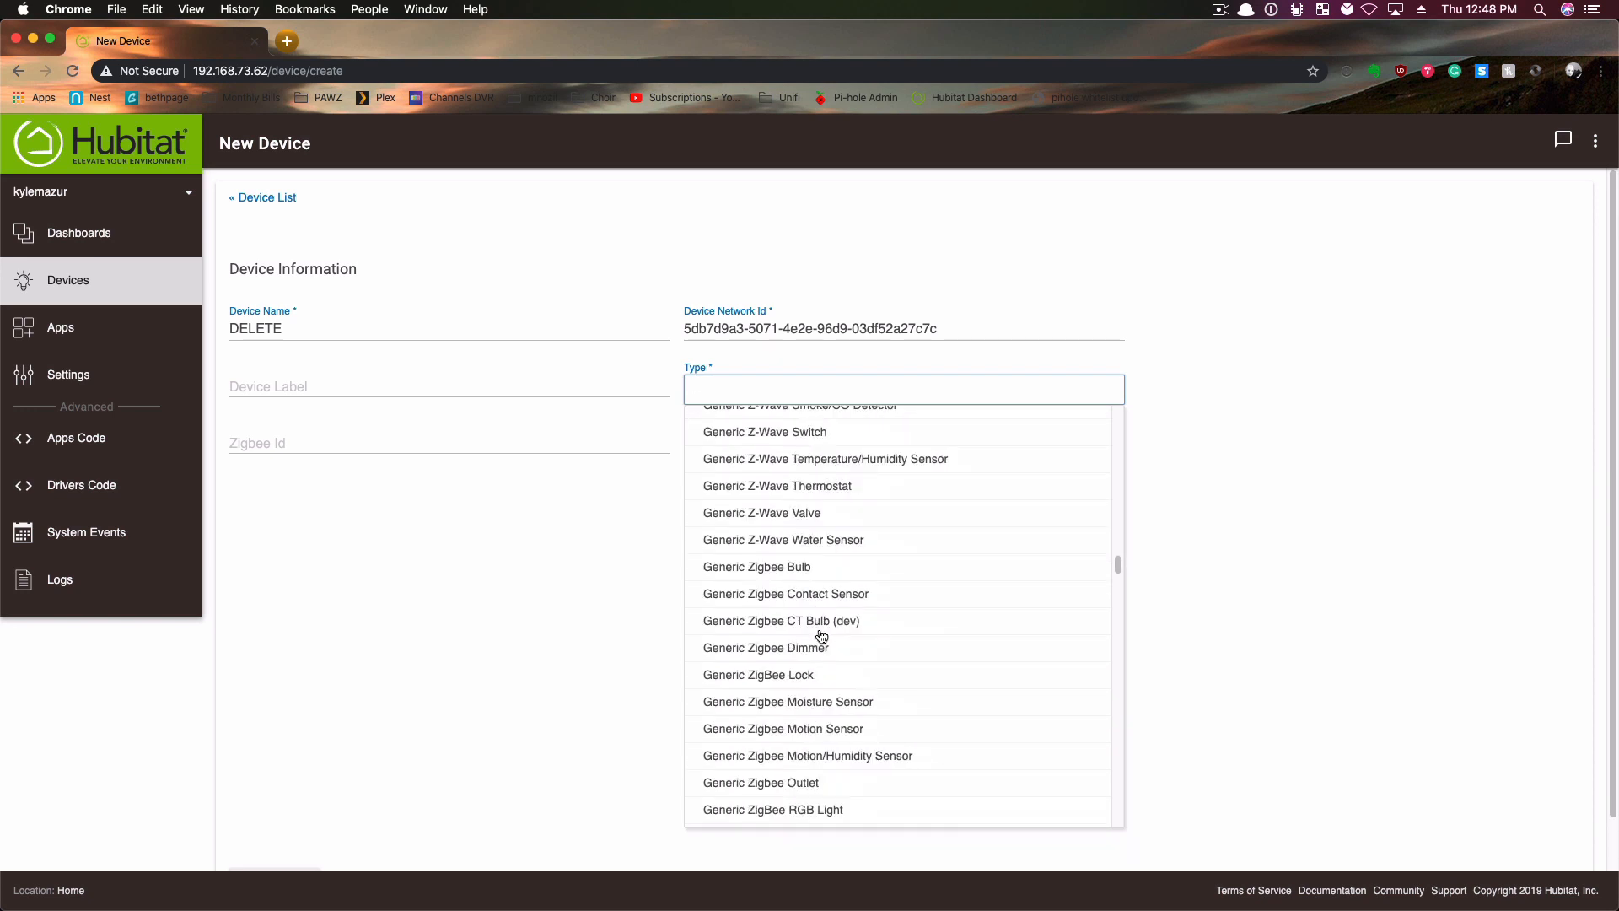
scroll(822, 636, "up", 3)
scroll(822, 636, "down", 5)
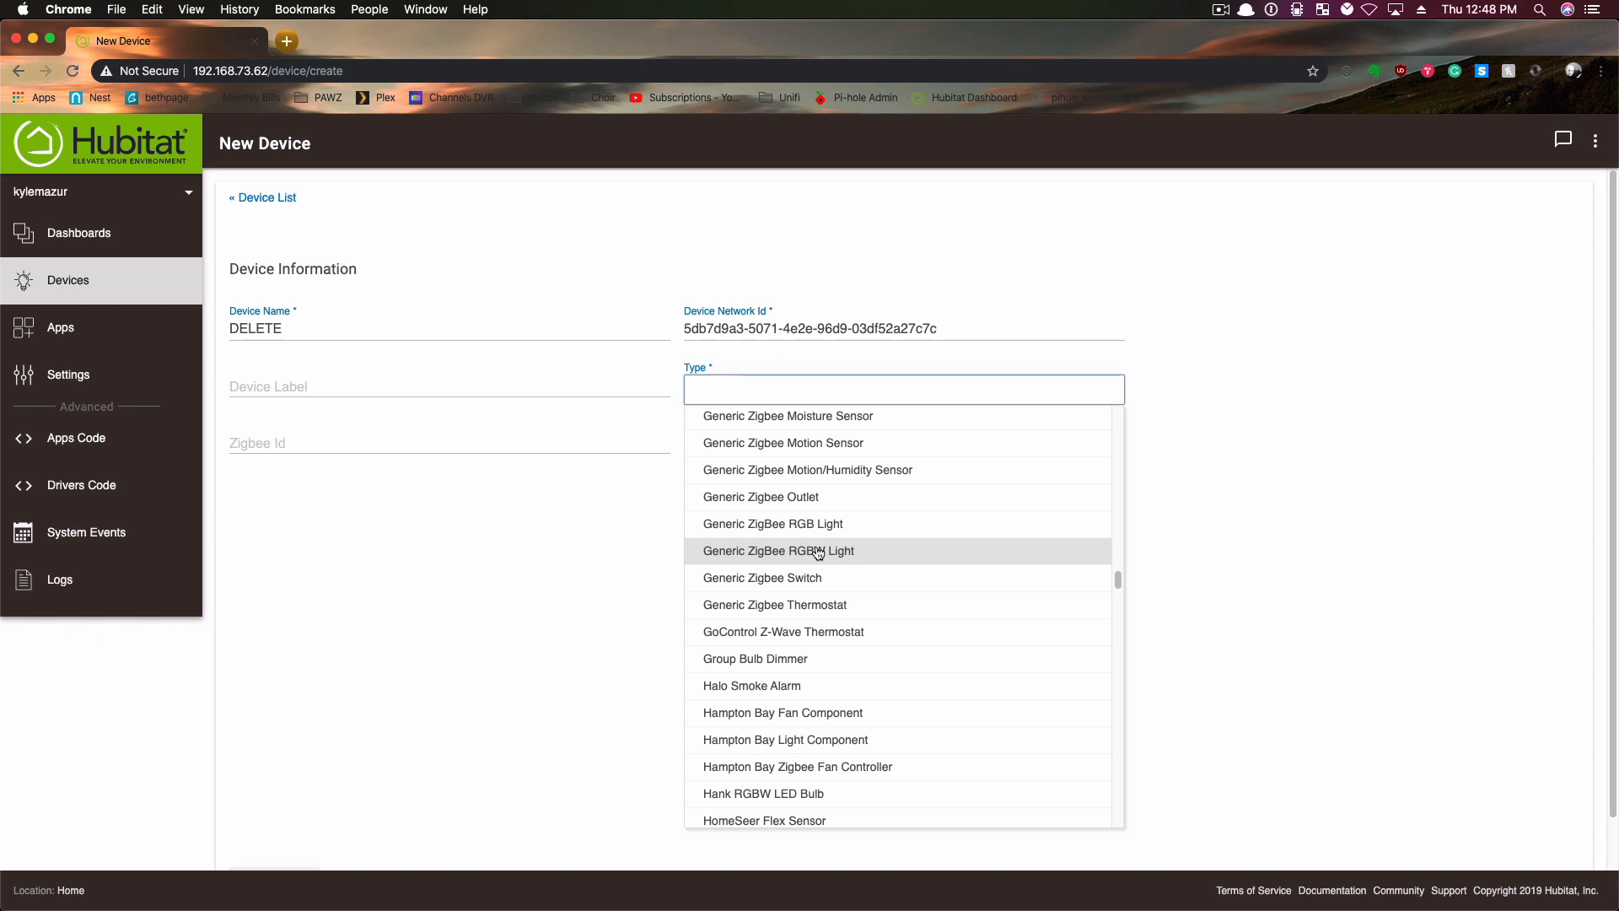
type("VIRT")
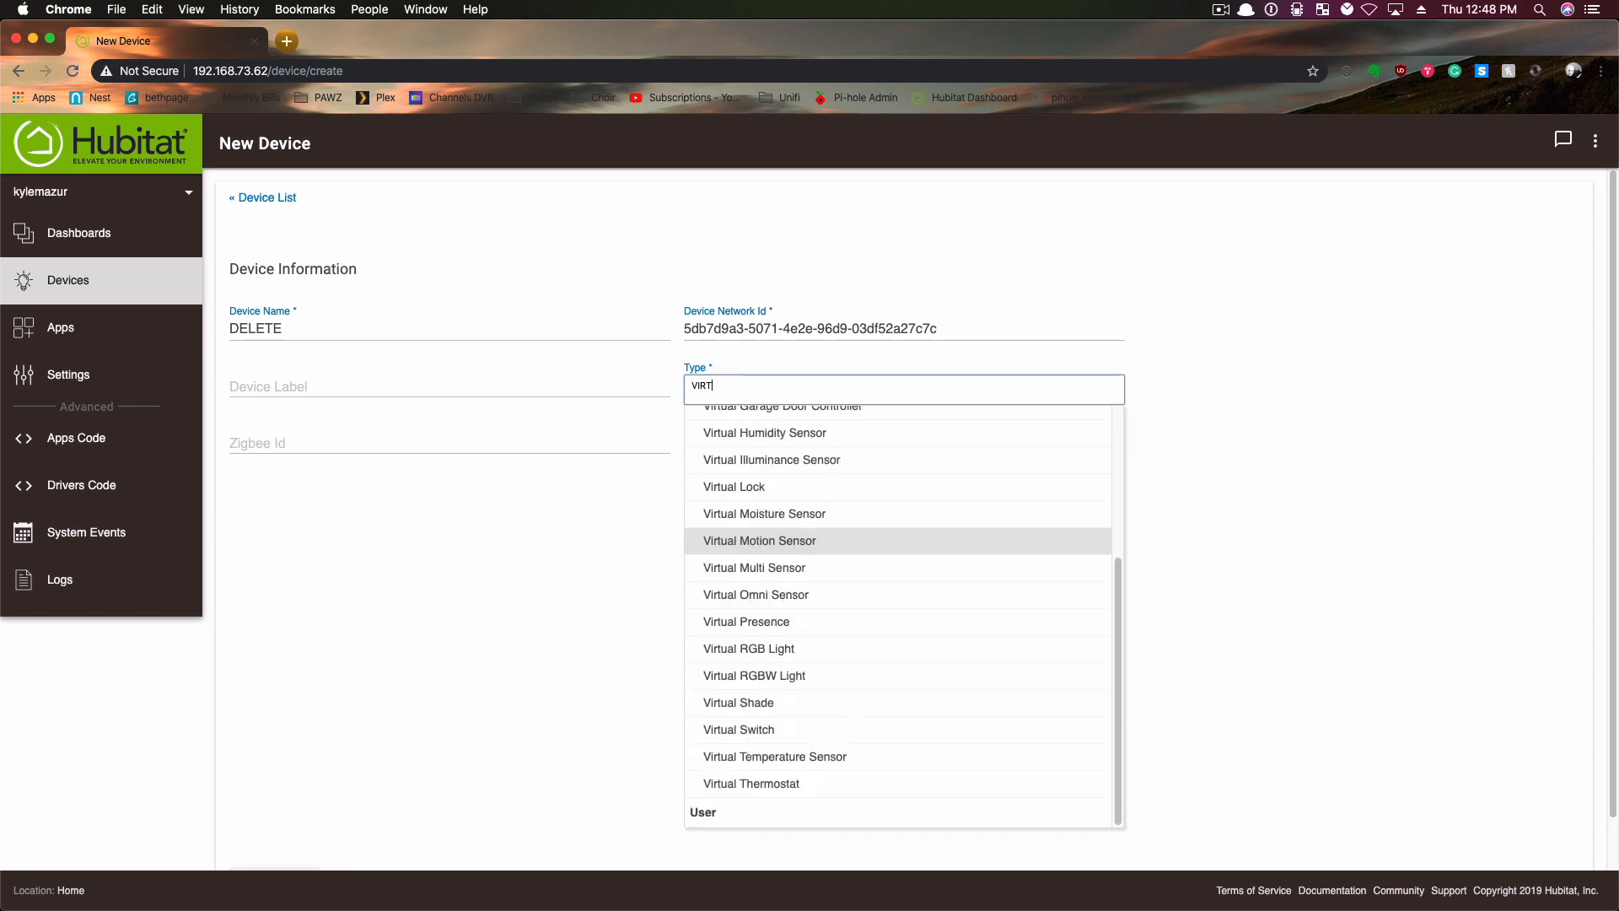
type("UAL SWI")
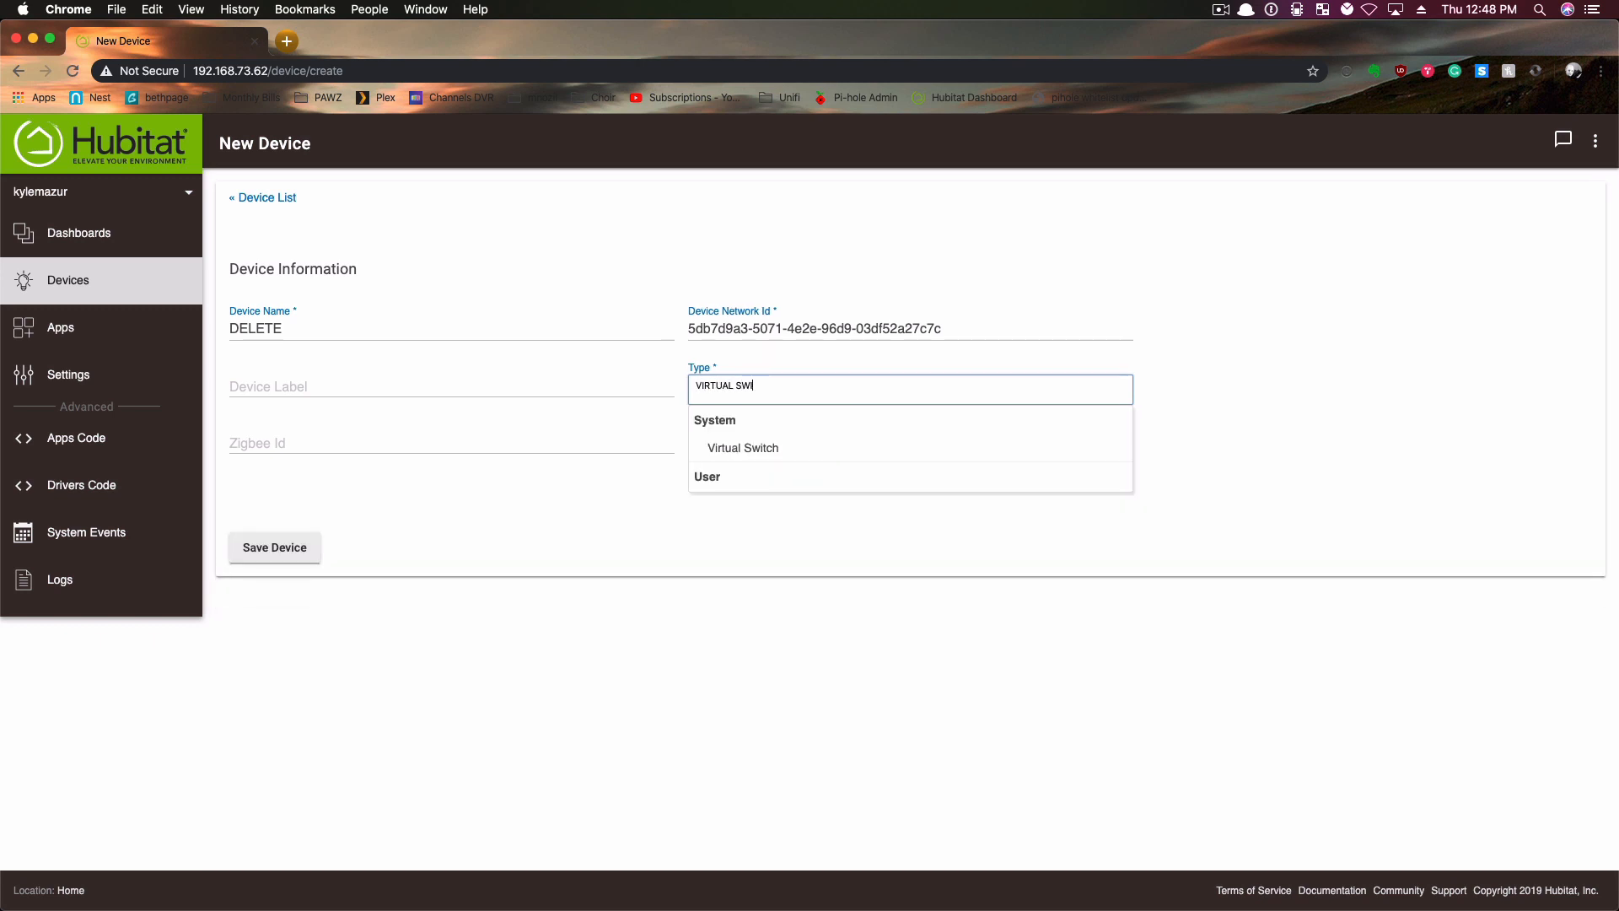
left_click(753, 447)
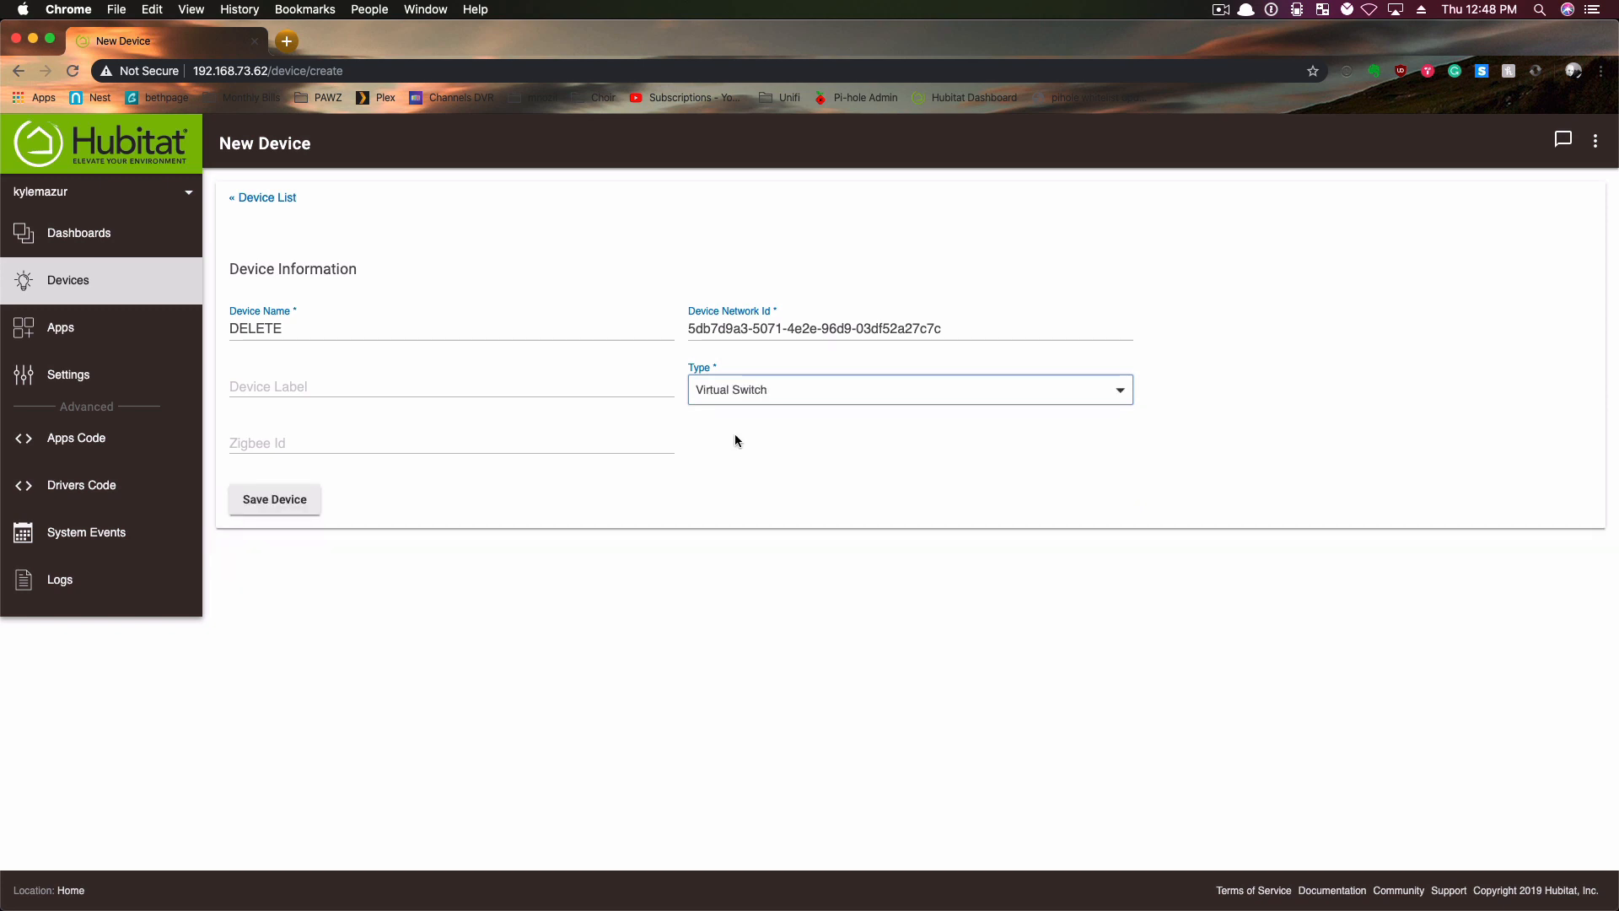
left_click(292, 498)
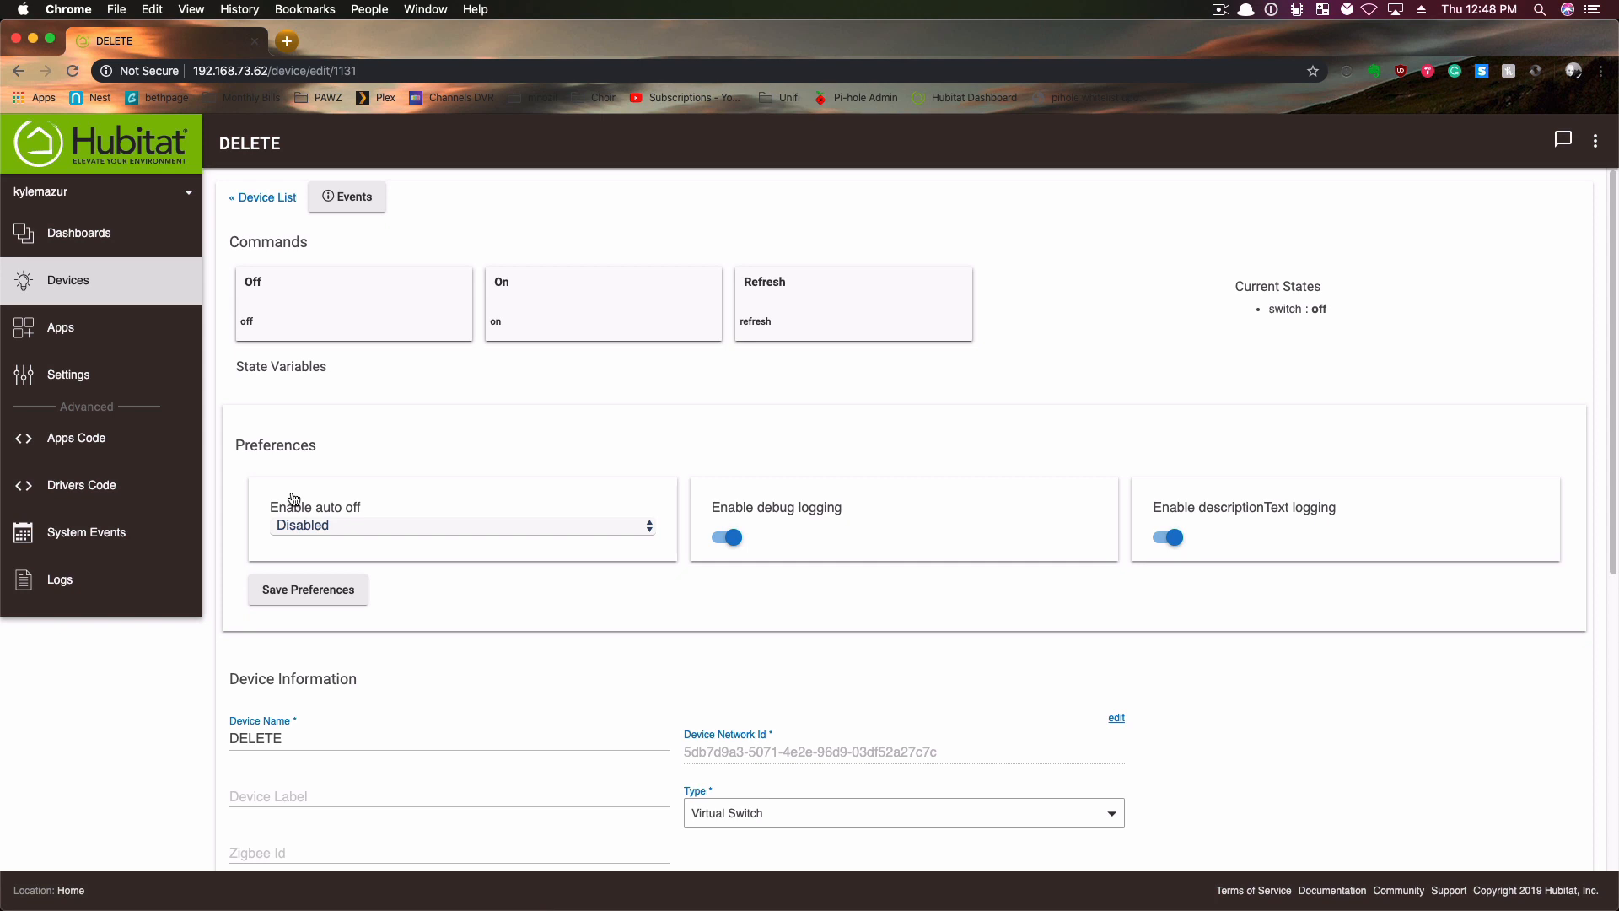
- Create a new rule in Rule Machine and name it DELETE VIRTUAL SWITCH
left_click(59, 338)
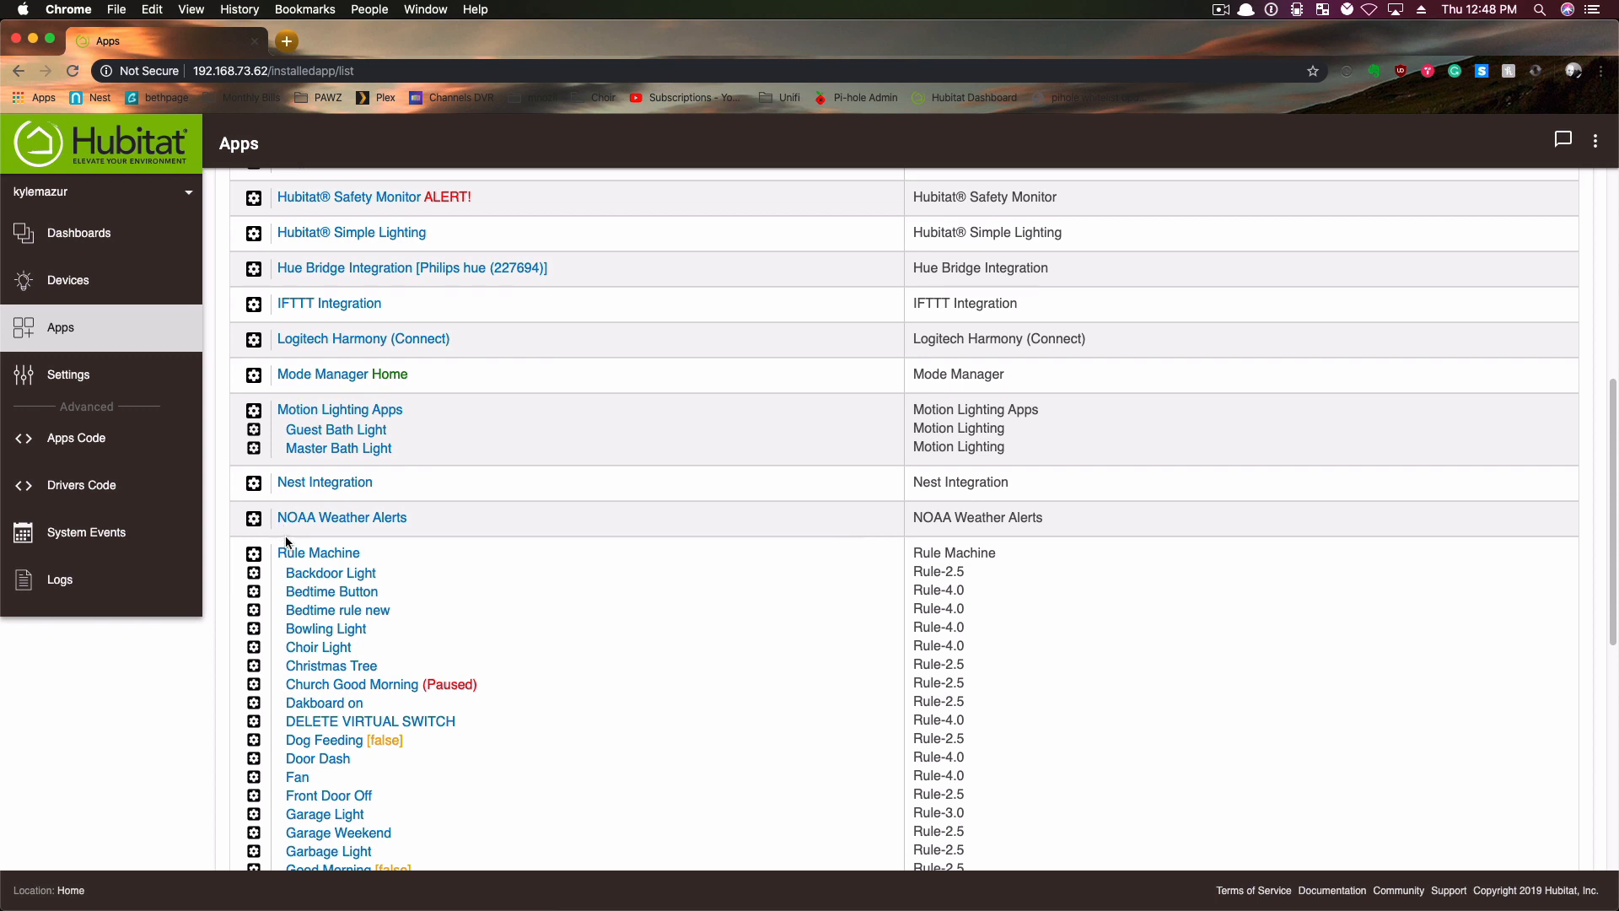
left_click(297, 556)
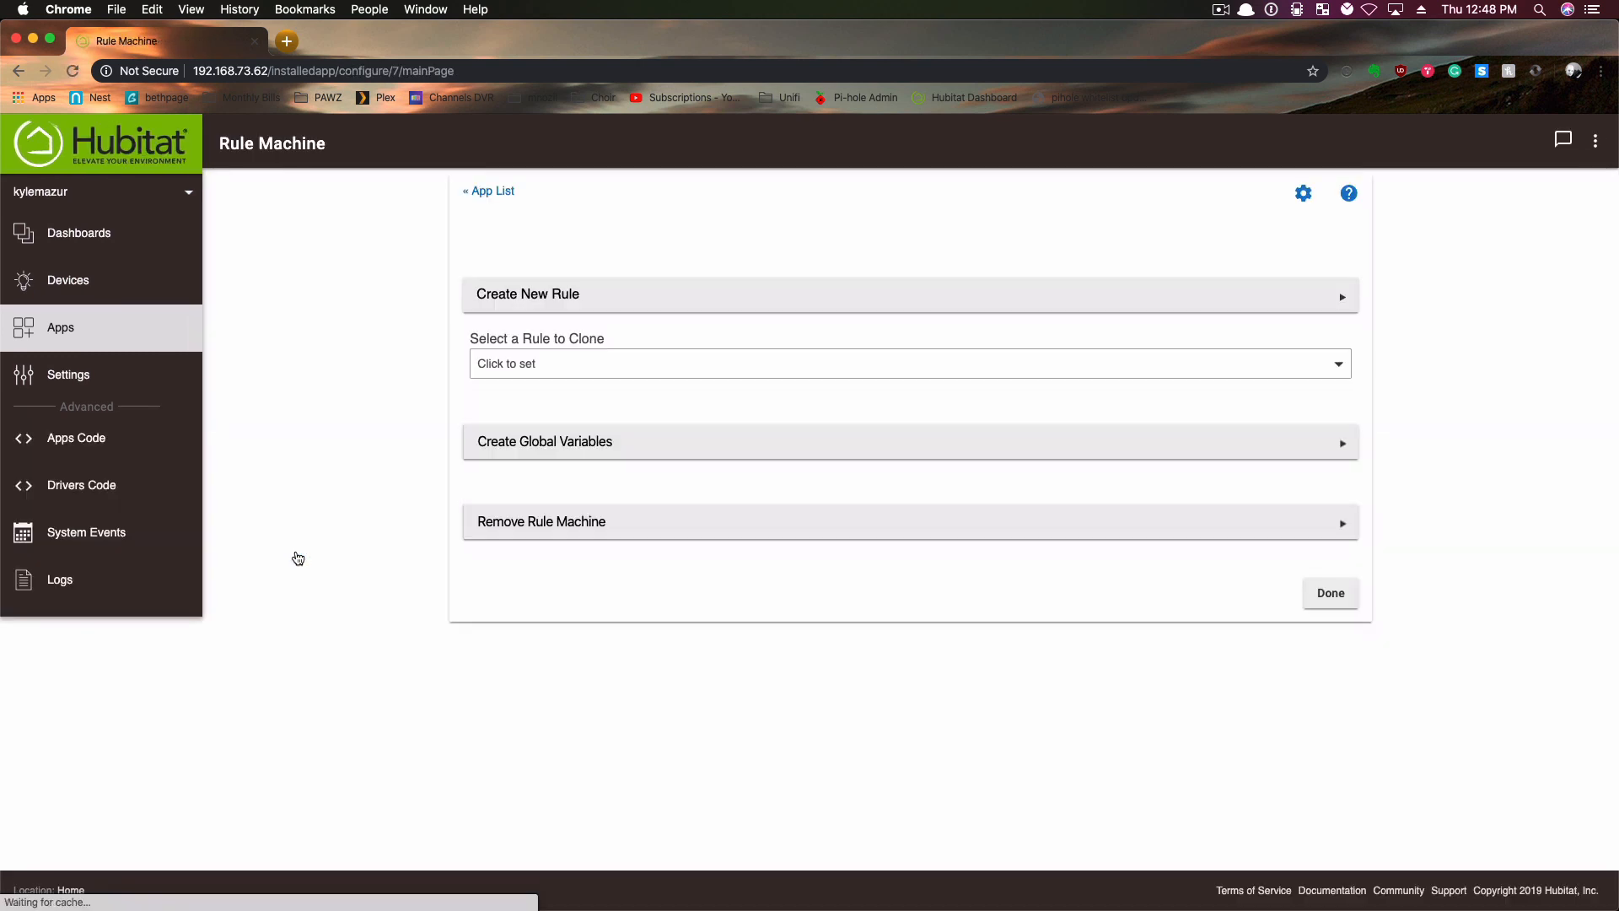
left_click(488, 292)
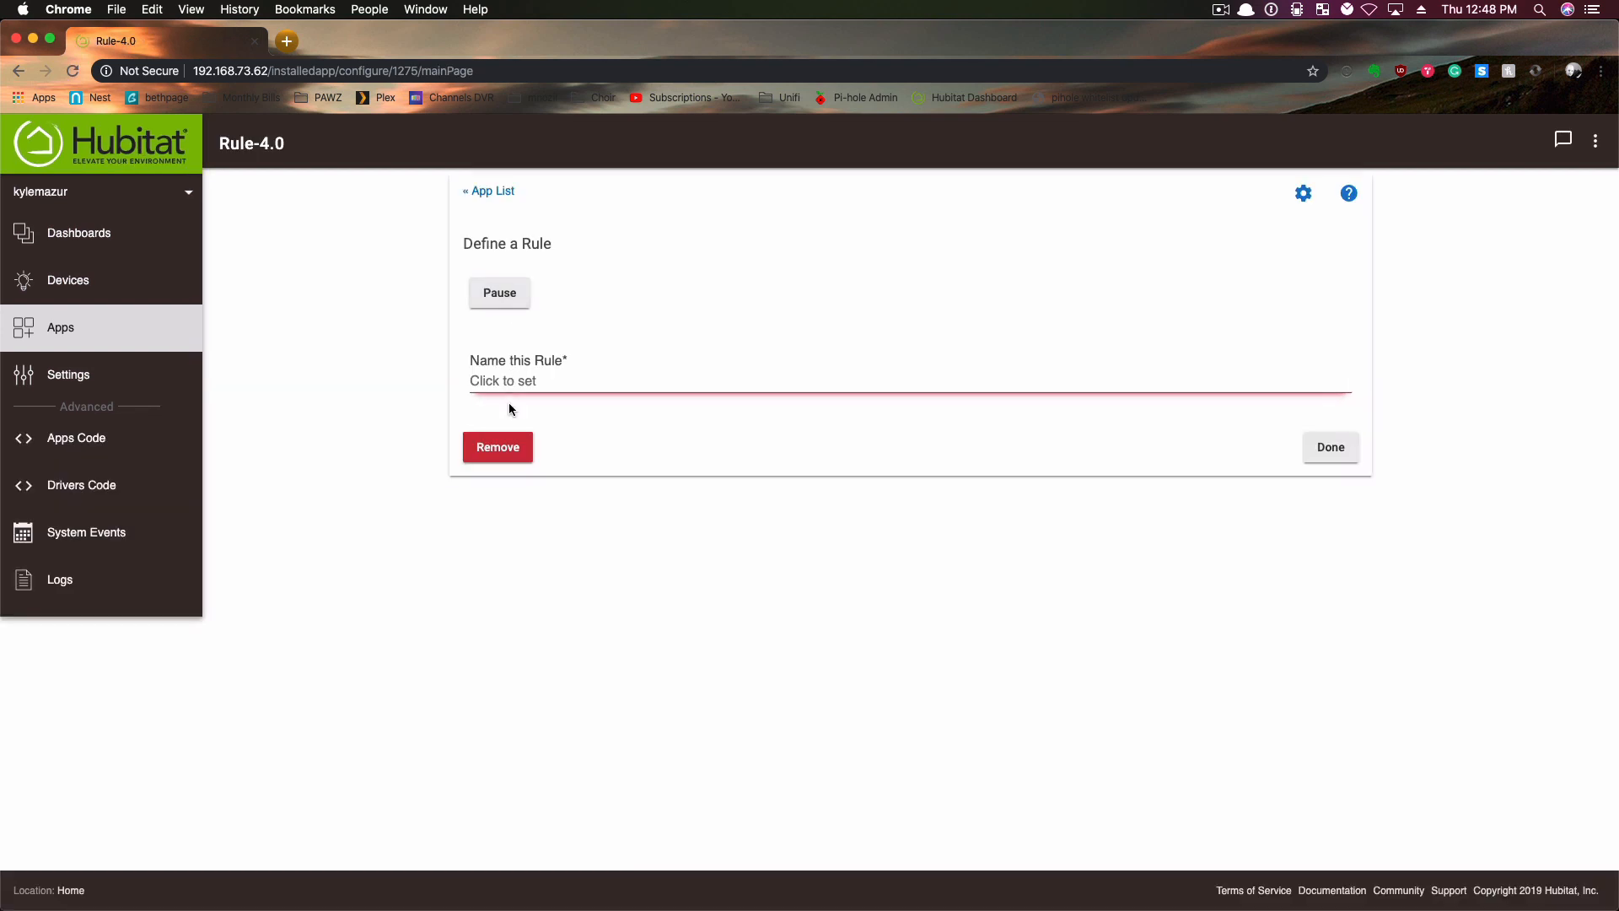
left_click(510, 387)
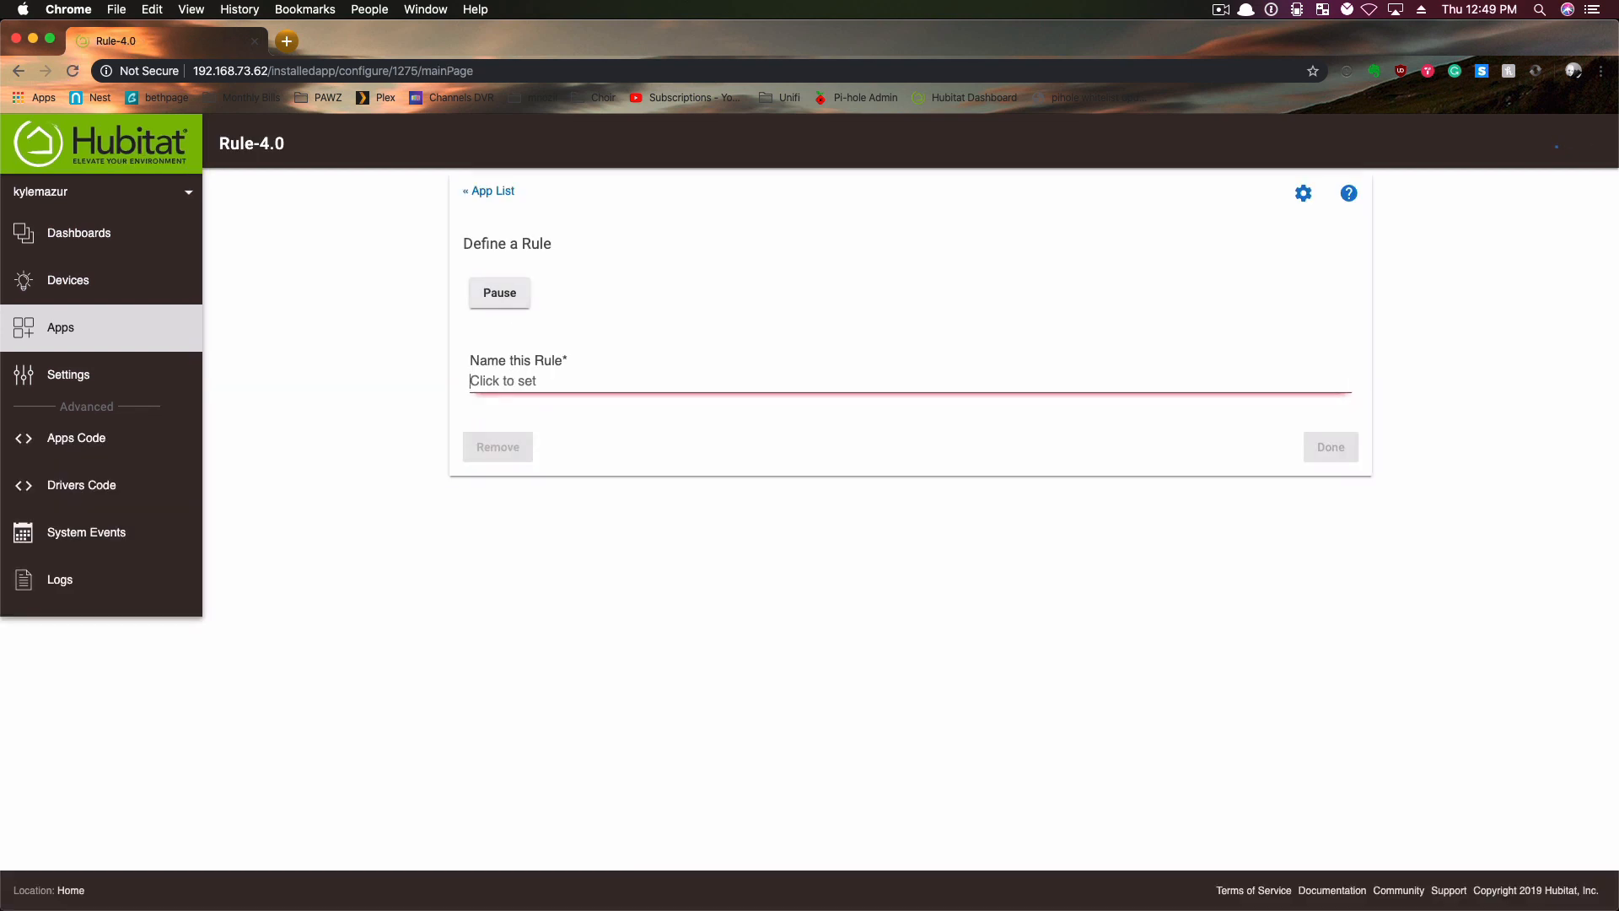
type("DELET")
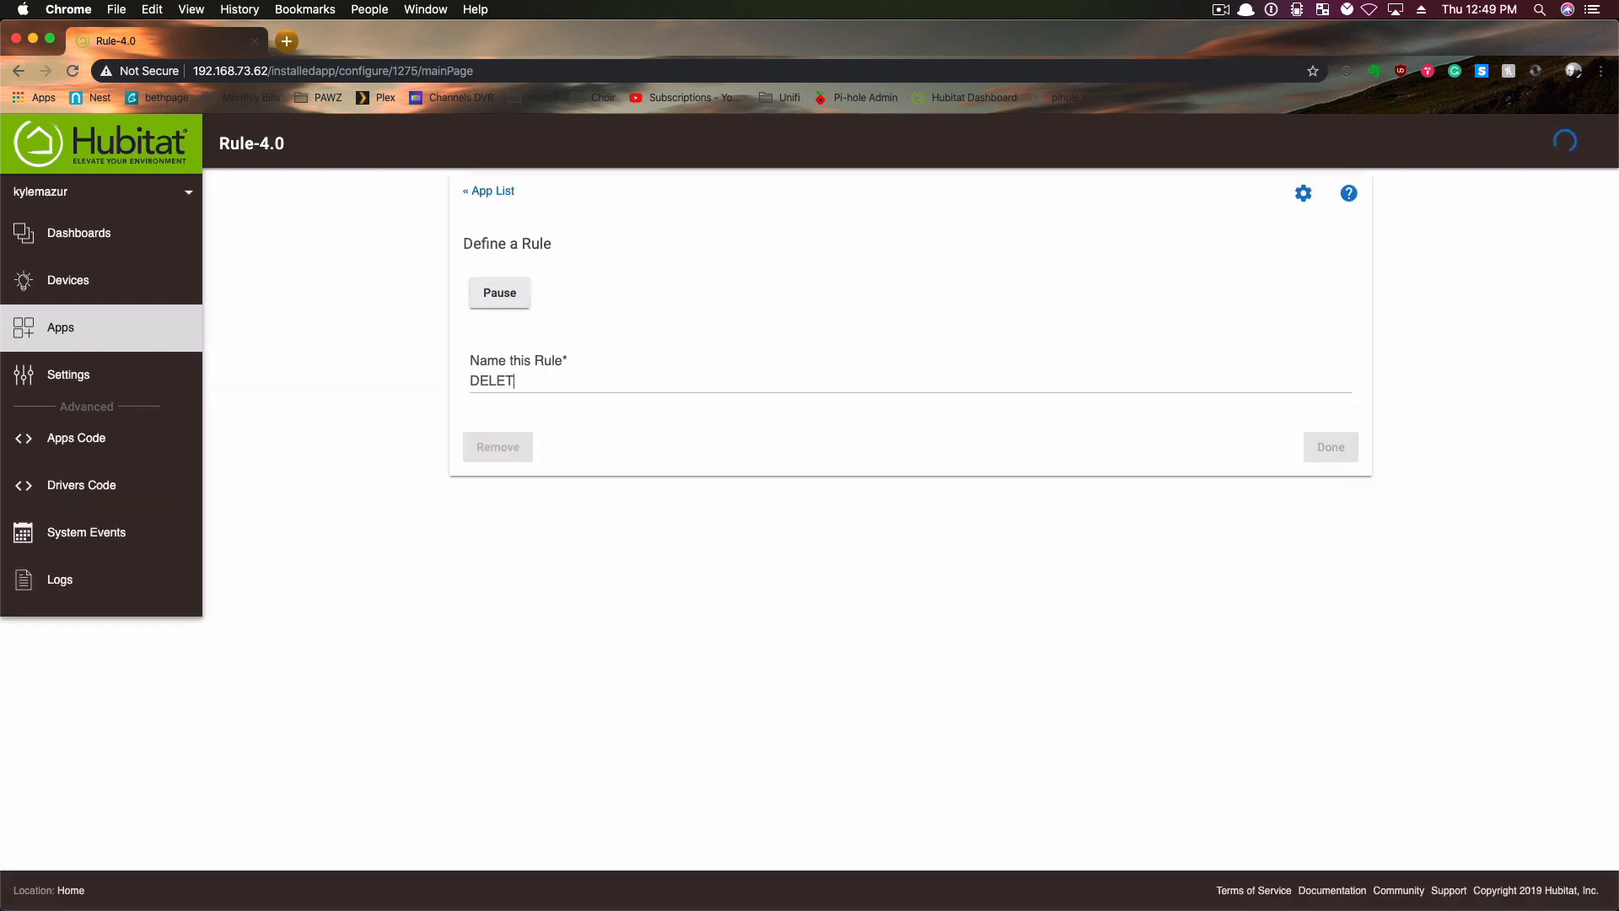
type("E VIRTUAL SWITCH")
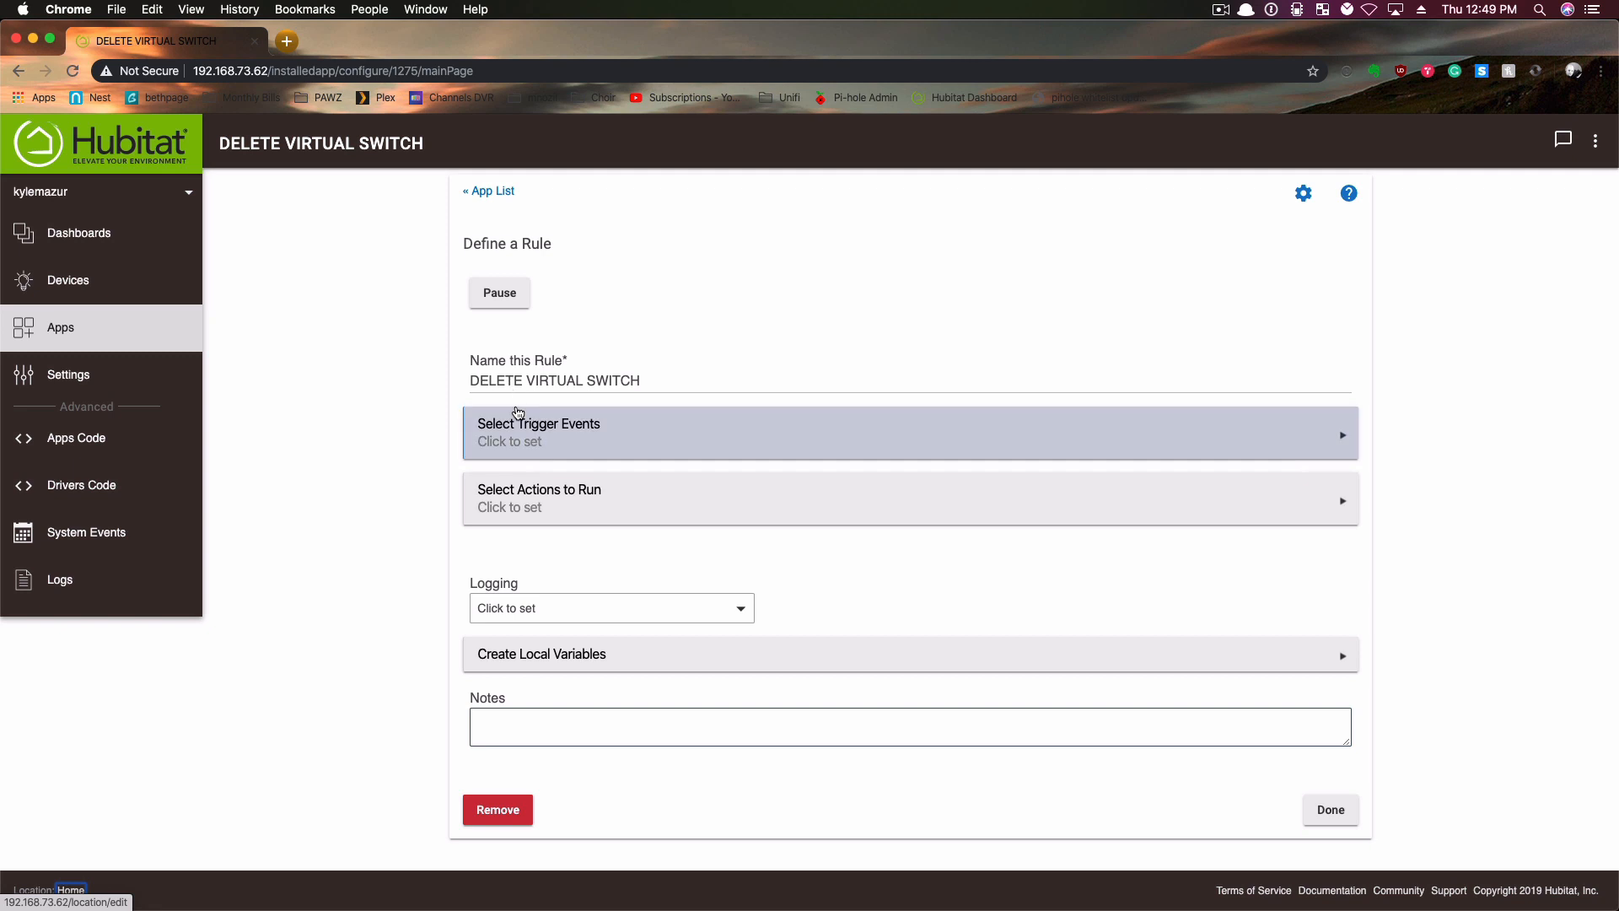
- Add a trigger event to the rule and choose Switch as its capability
left_click(515, 428)
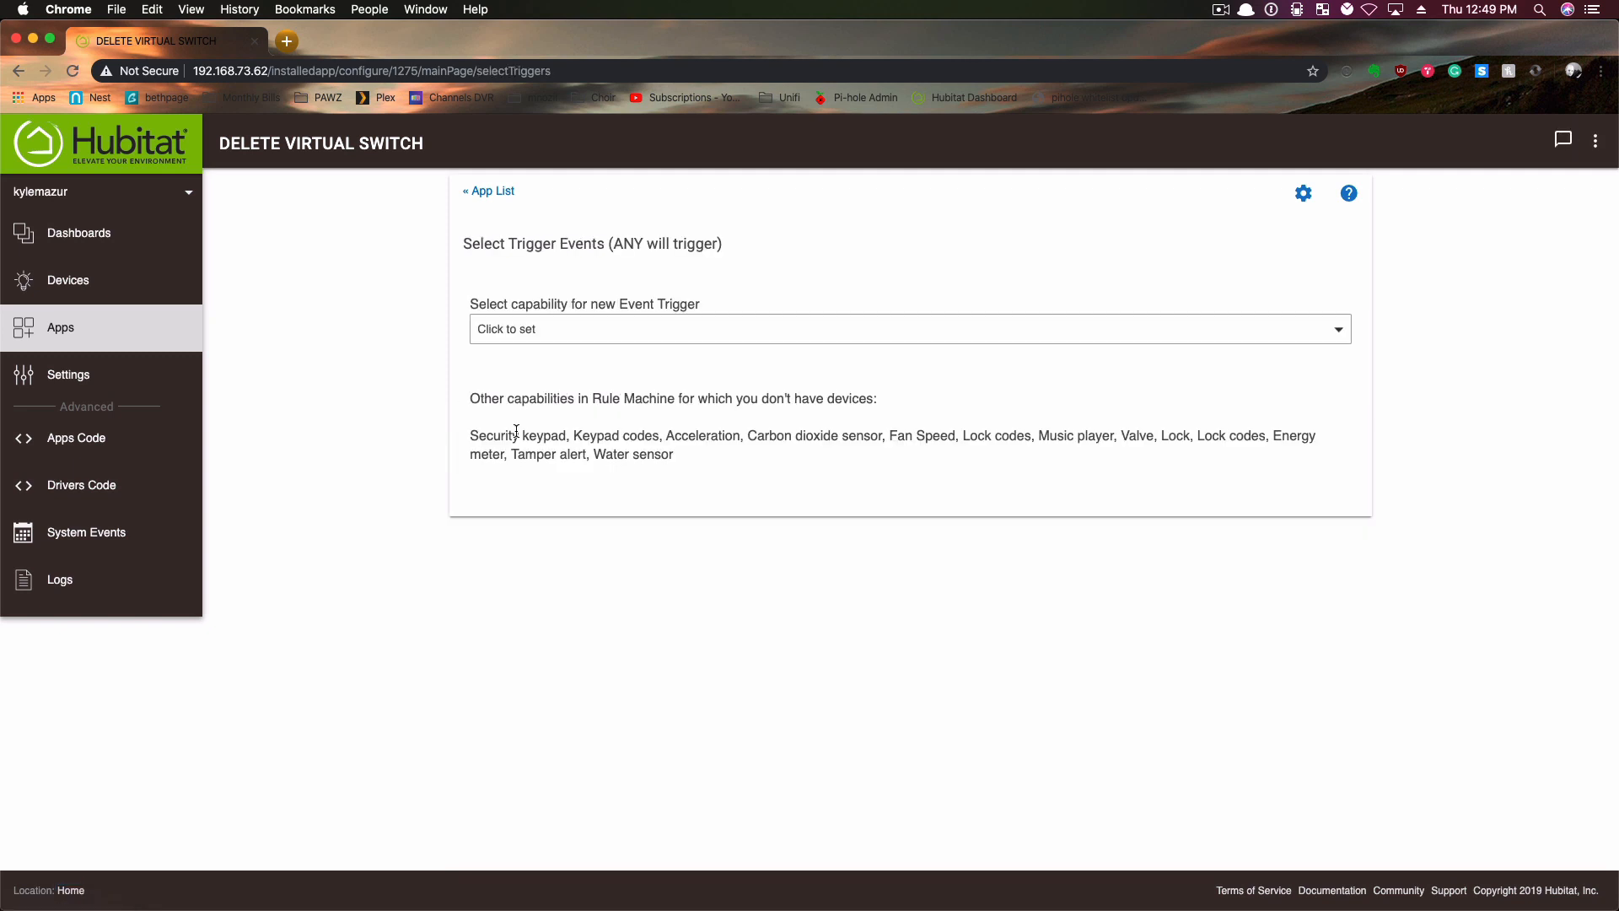
left_click(522, 328)
scroll(523, 571, "down", 10)
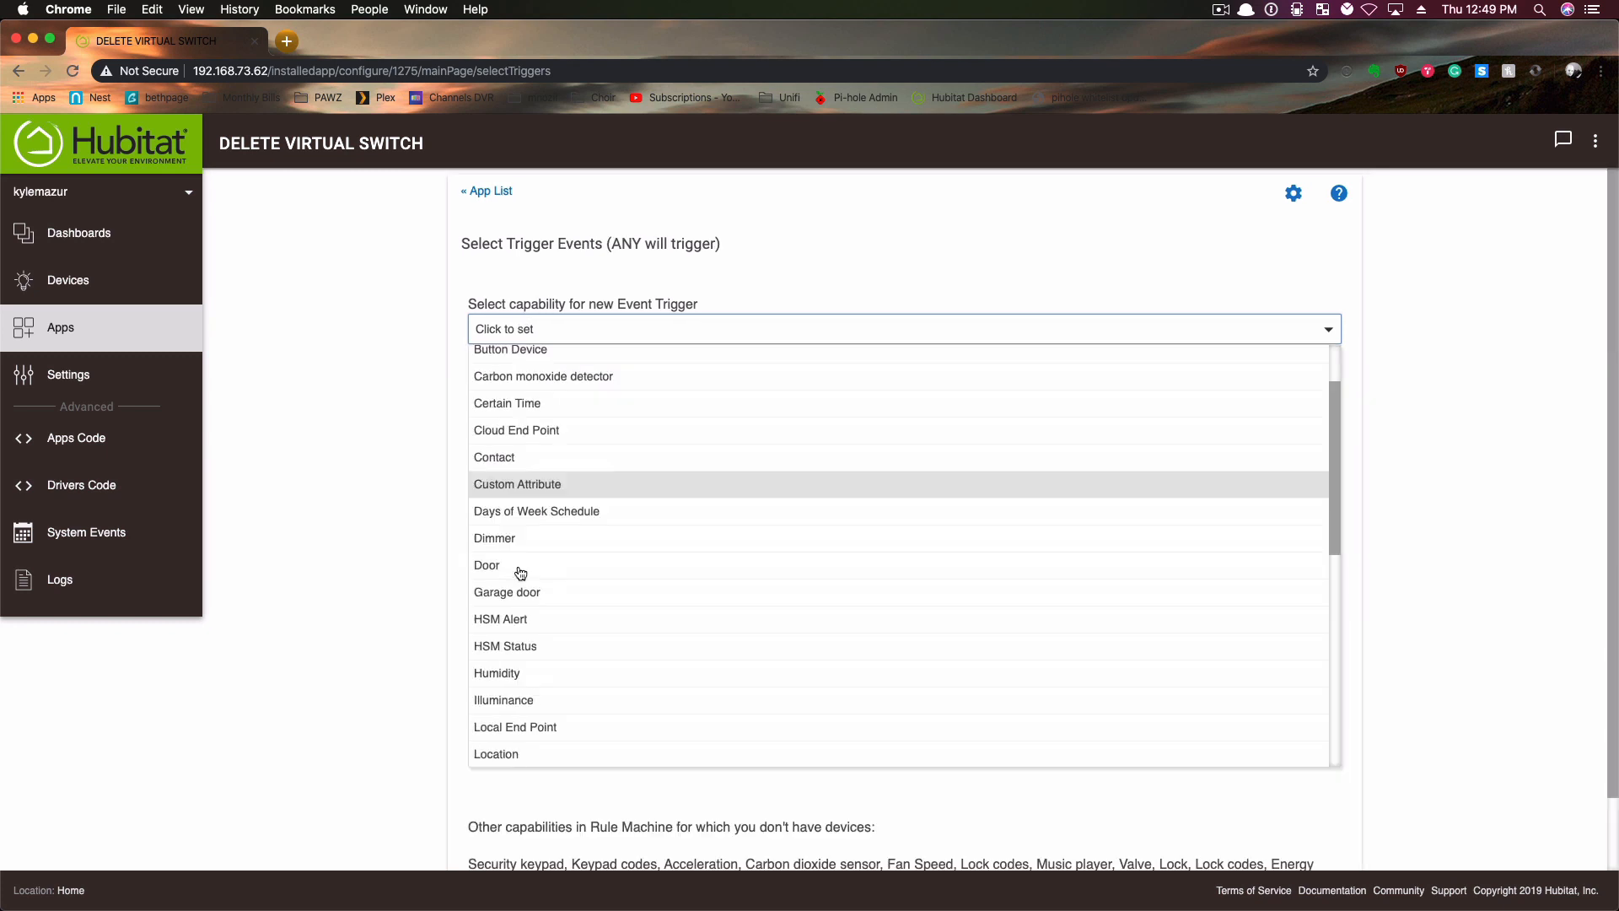
left_click(518, 591)
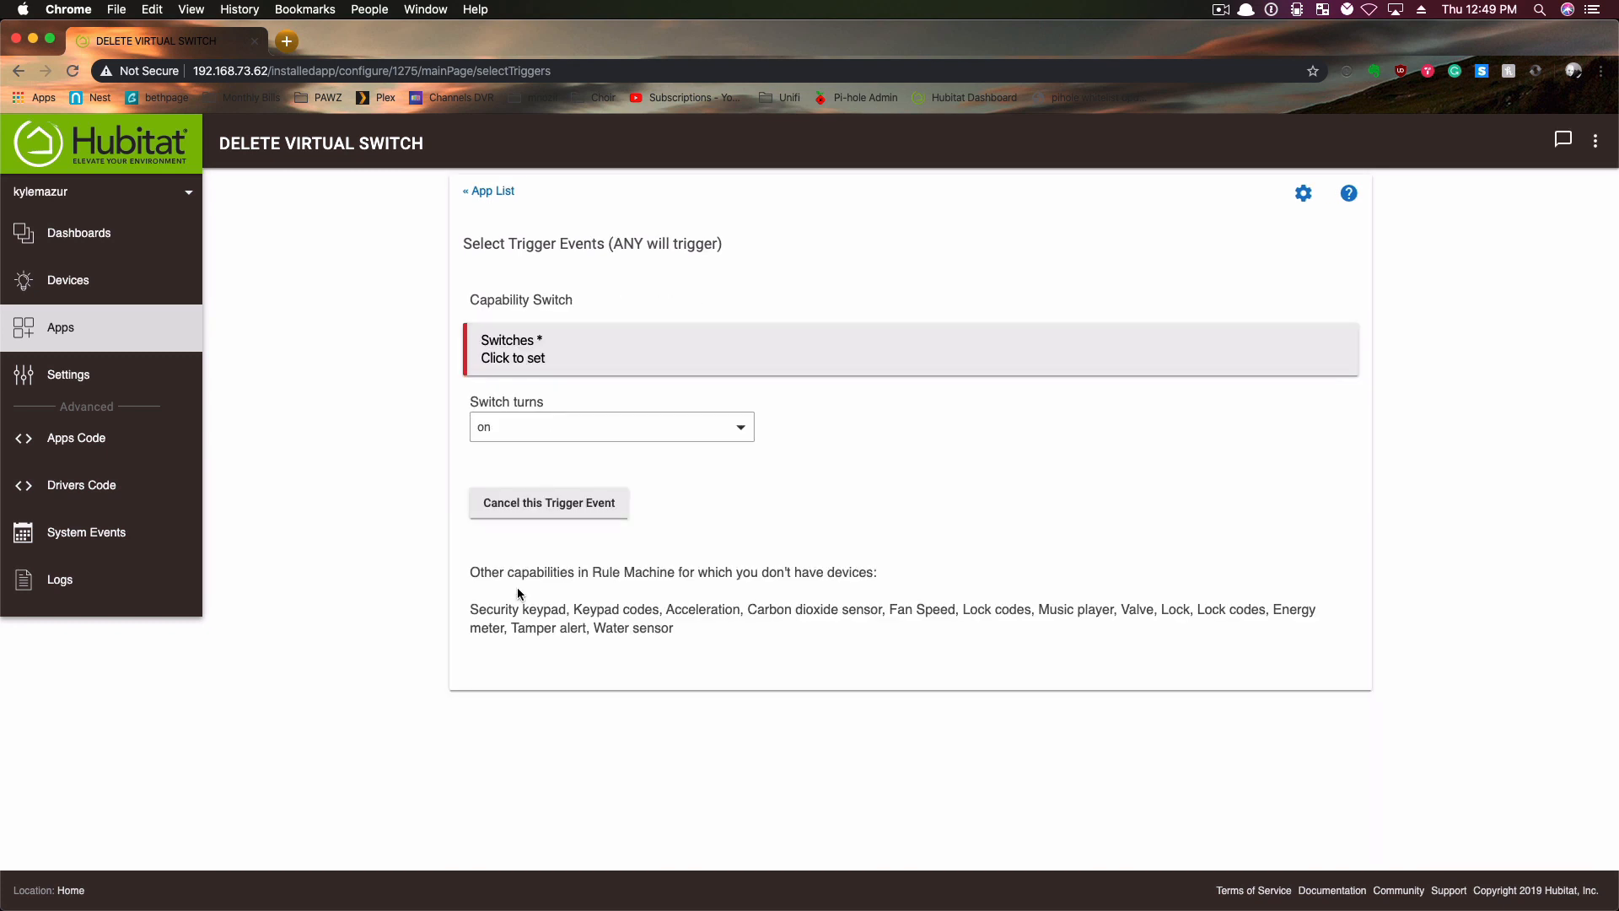
- Set the trigger to the DELETE switch turning on and finish the rule's trigger events
left_click(529, 344)
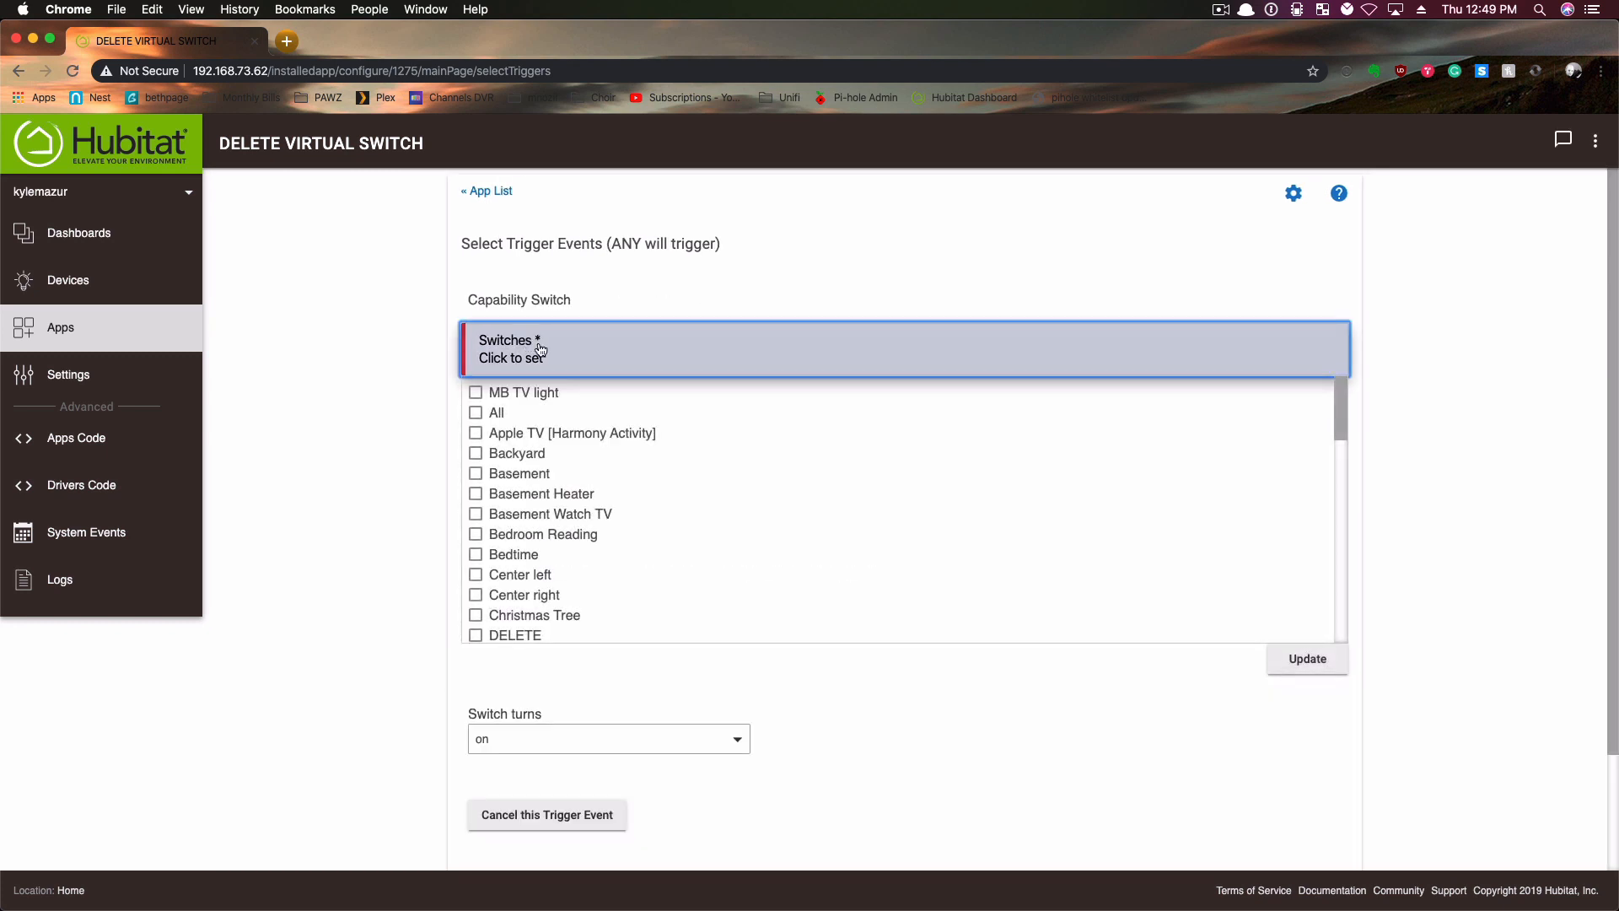
left_click(513, 637)
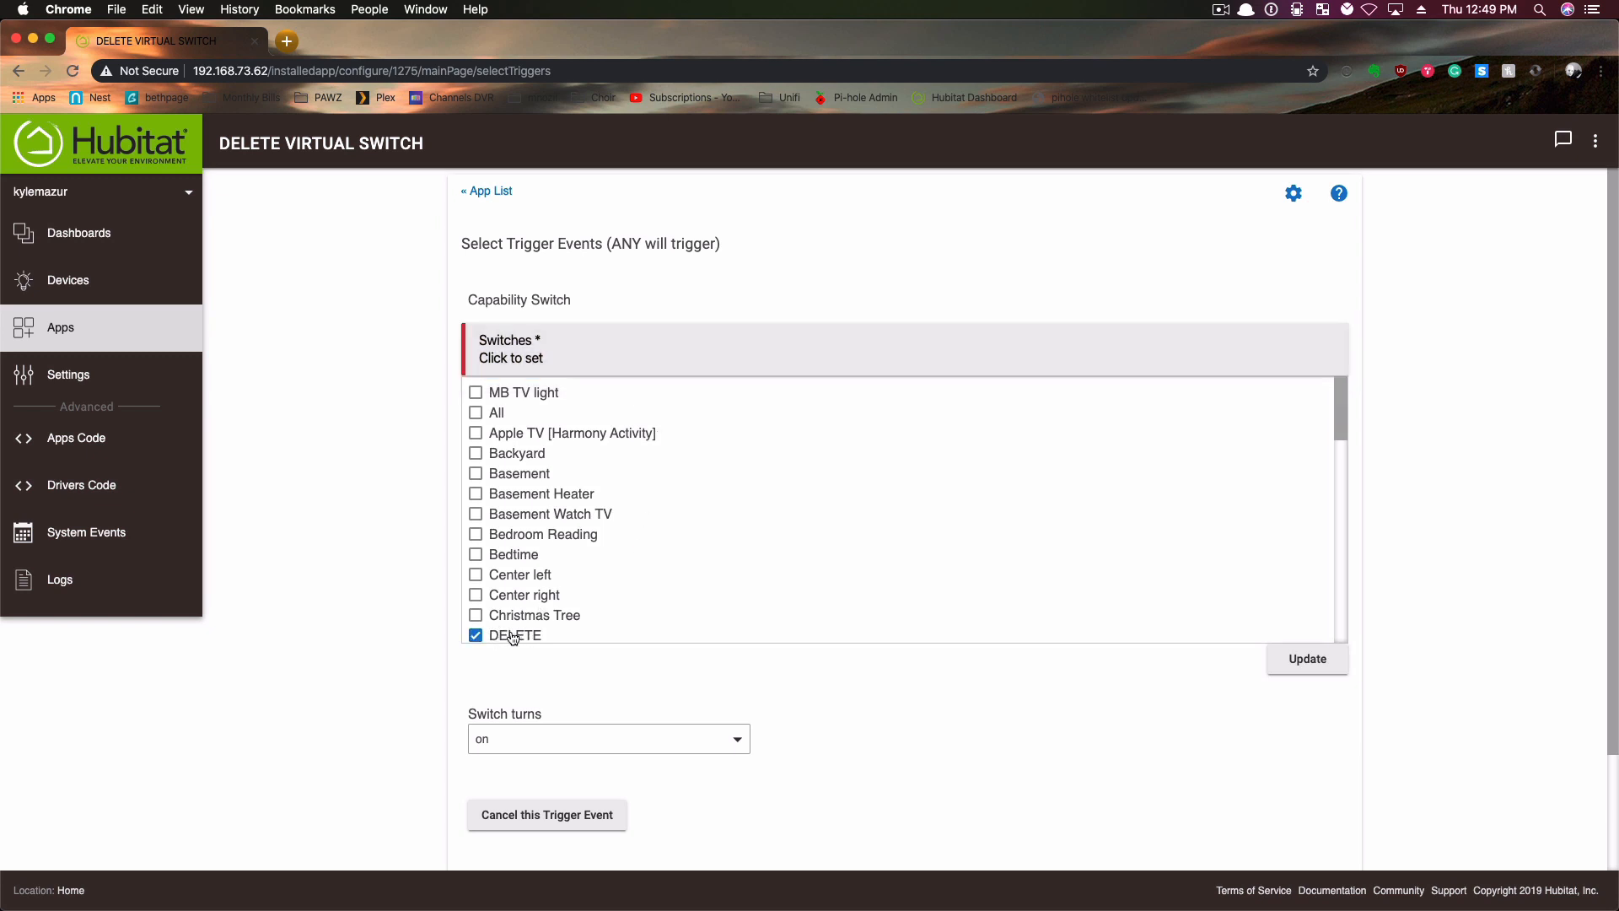
left_click(1306, 659)
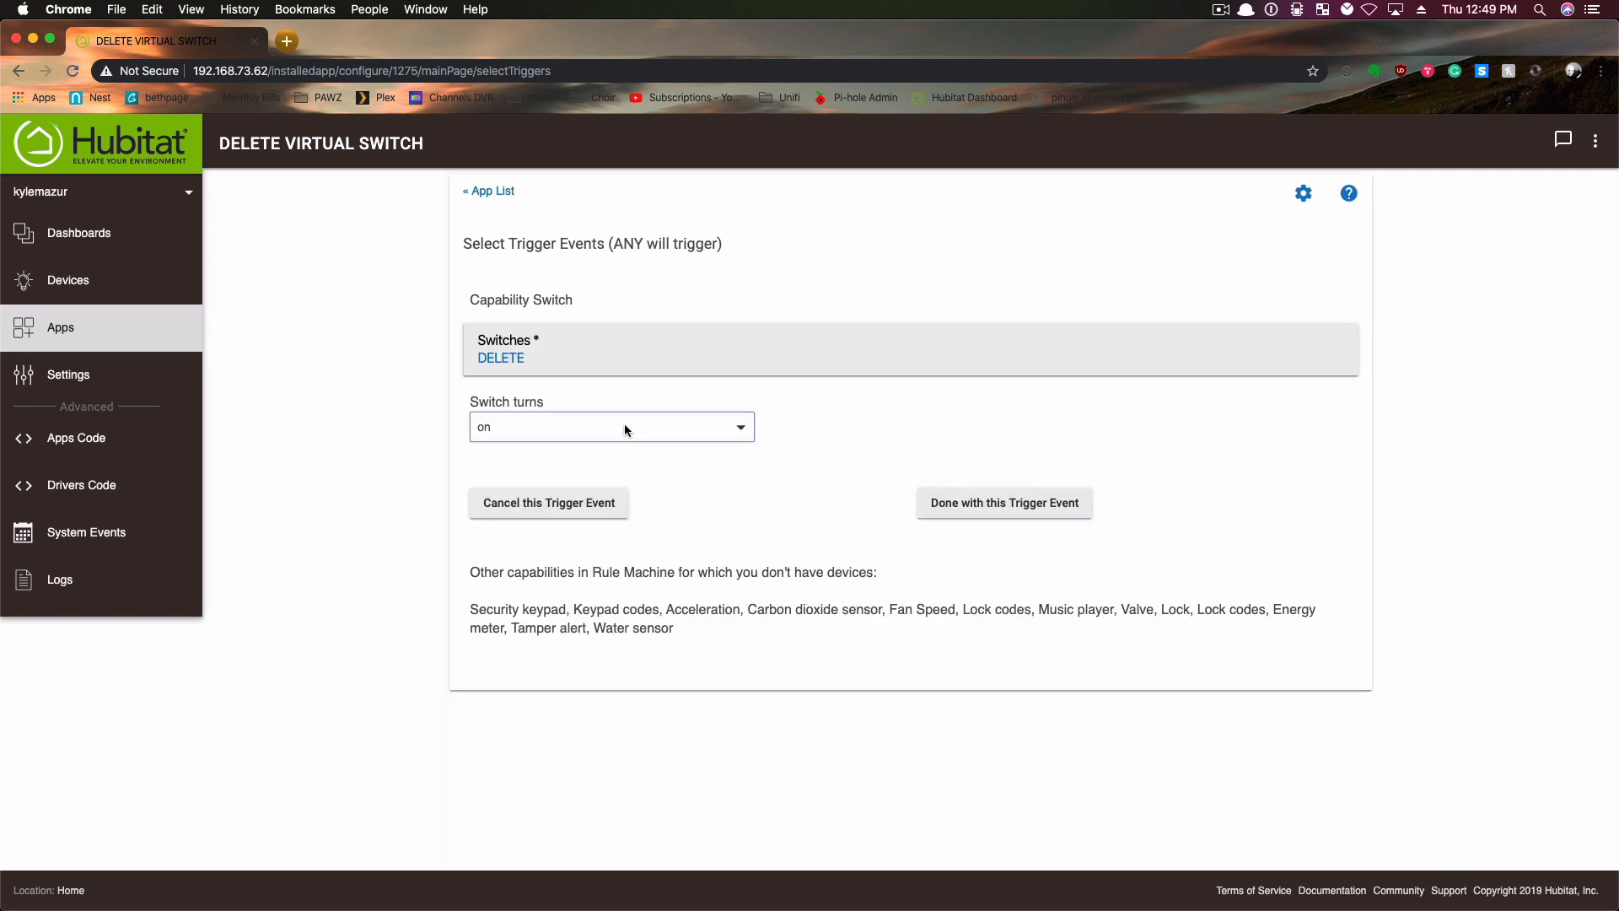
left_click(1022, 510)
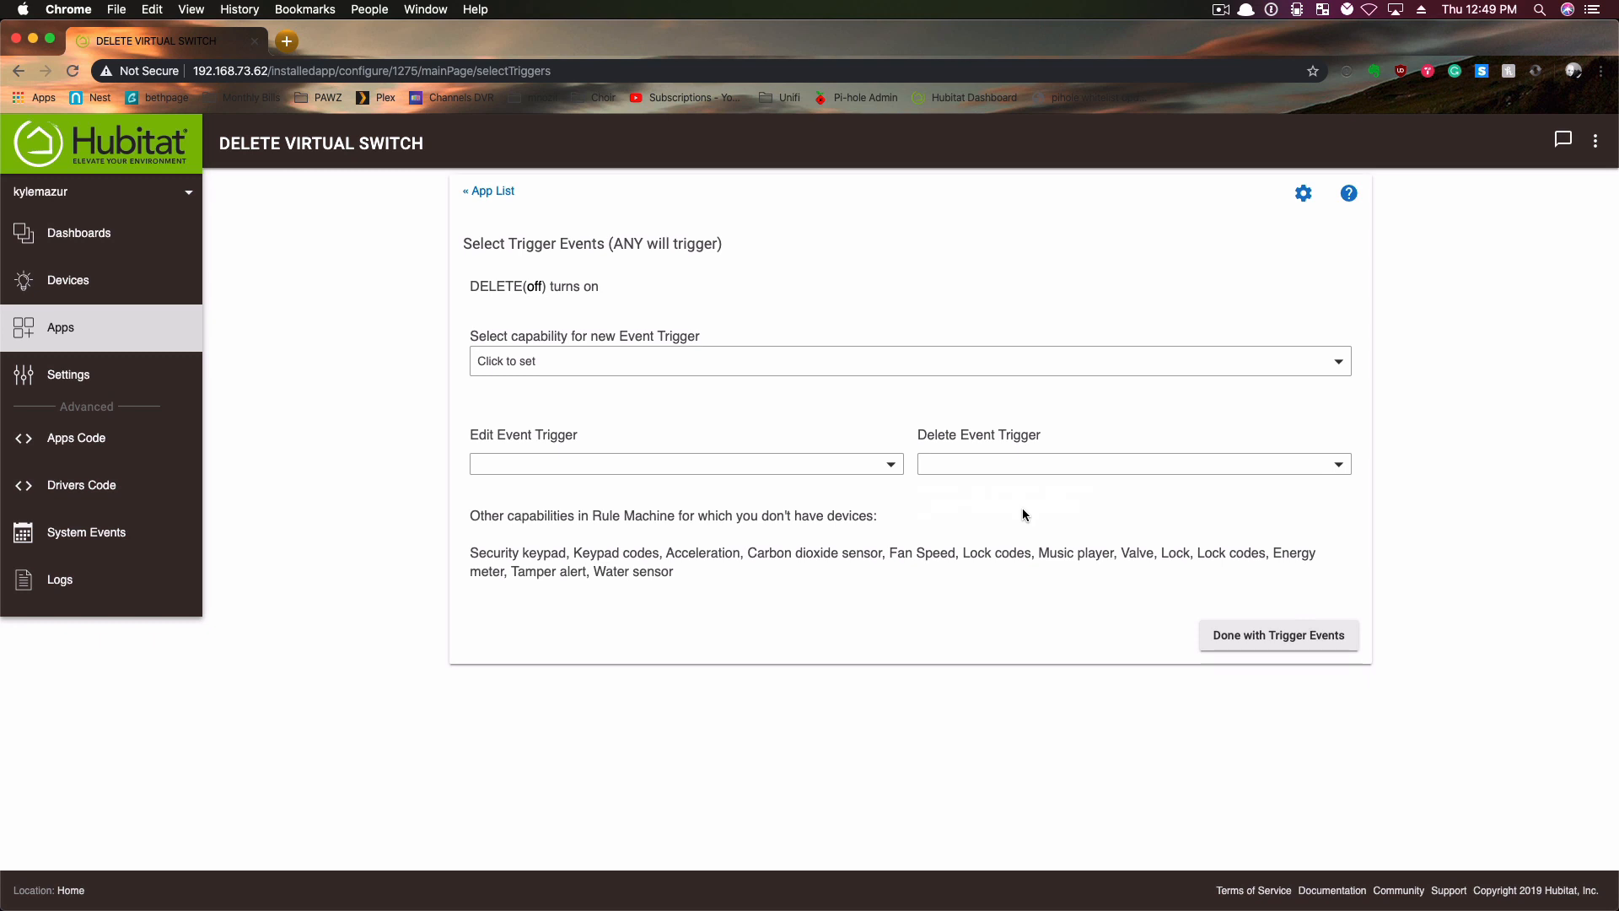
left_click(1293, 629)
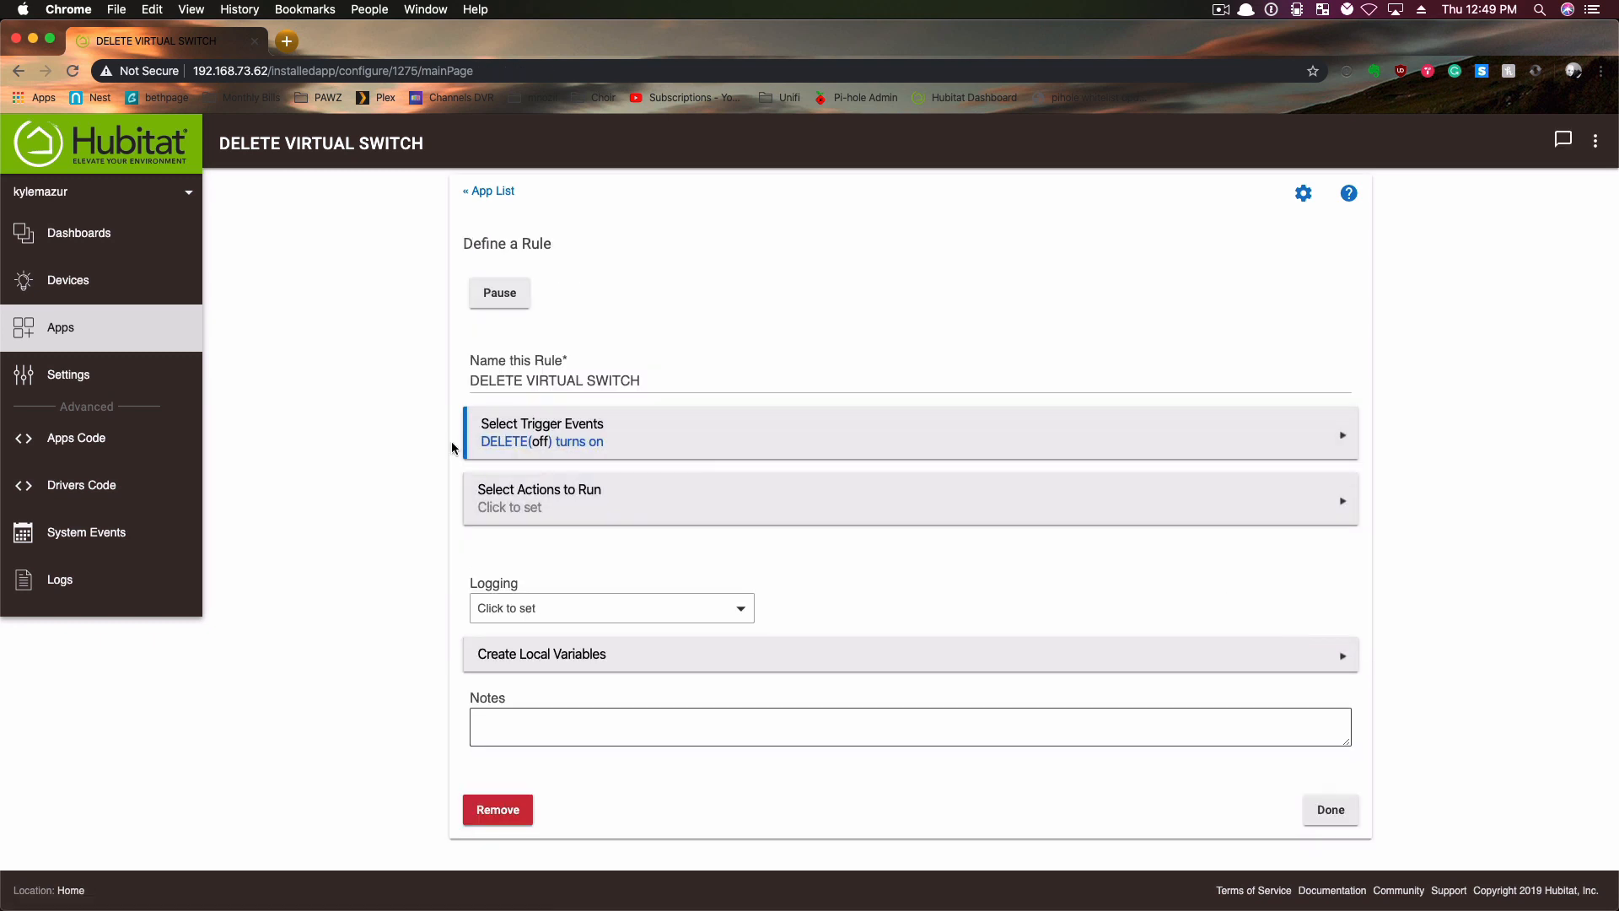
- Add an action to the rule that opens the garage door named Garage door, with no delay
left_click(667, 498)
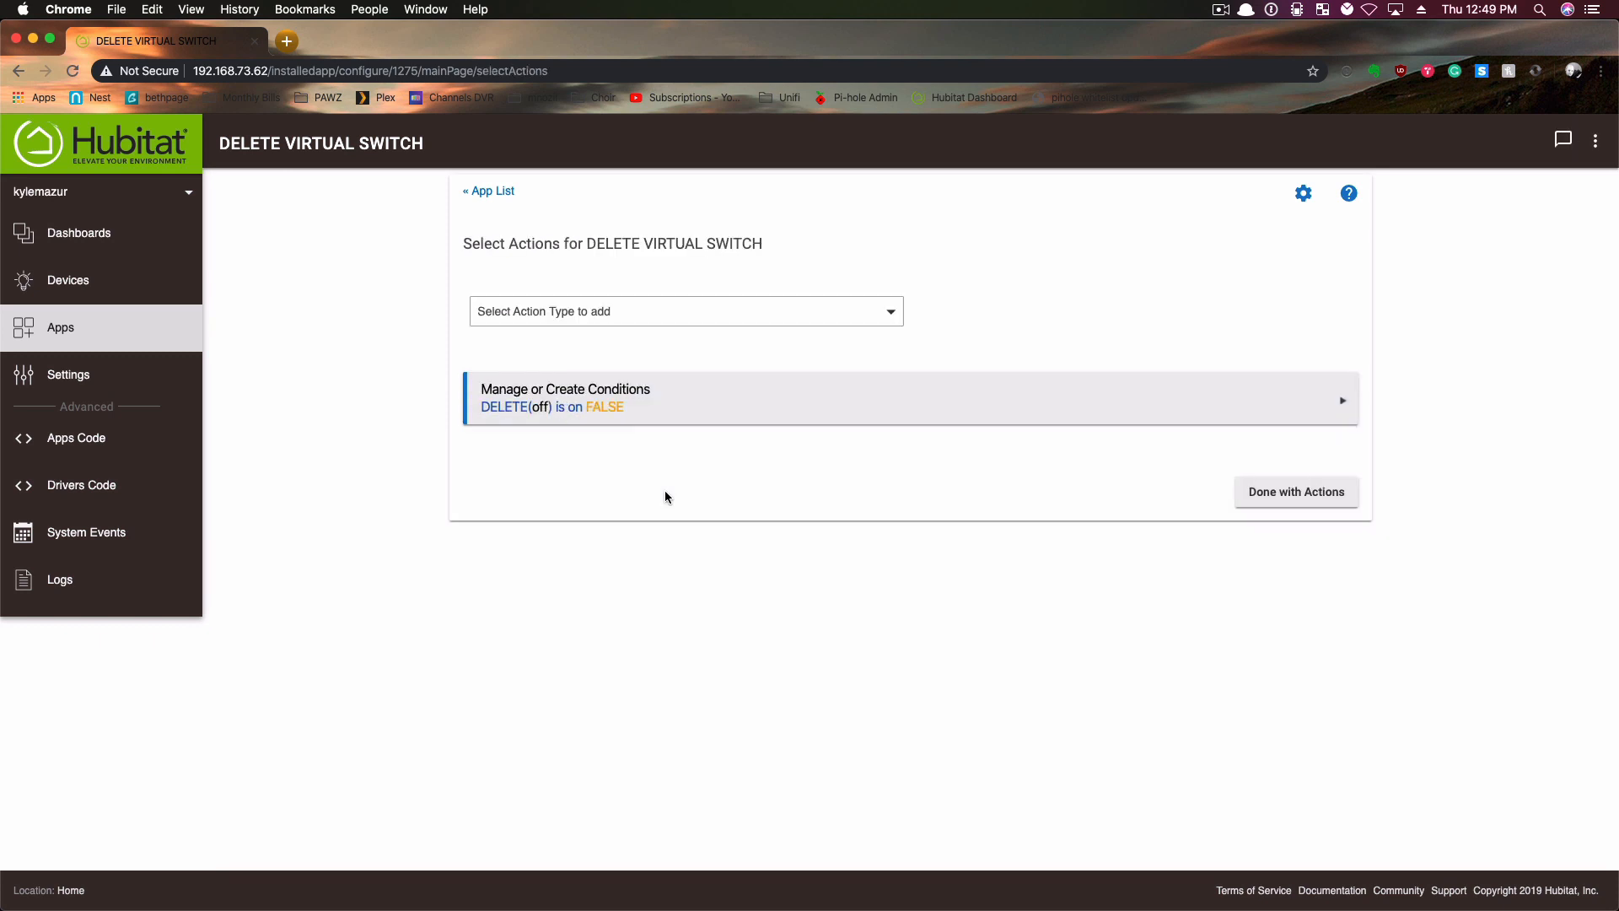
left_click(538, 312)
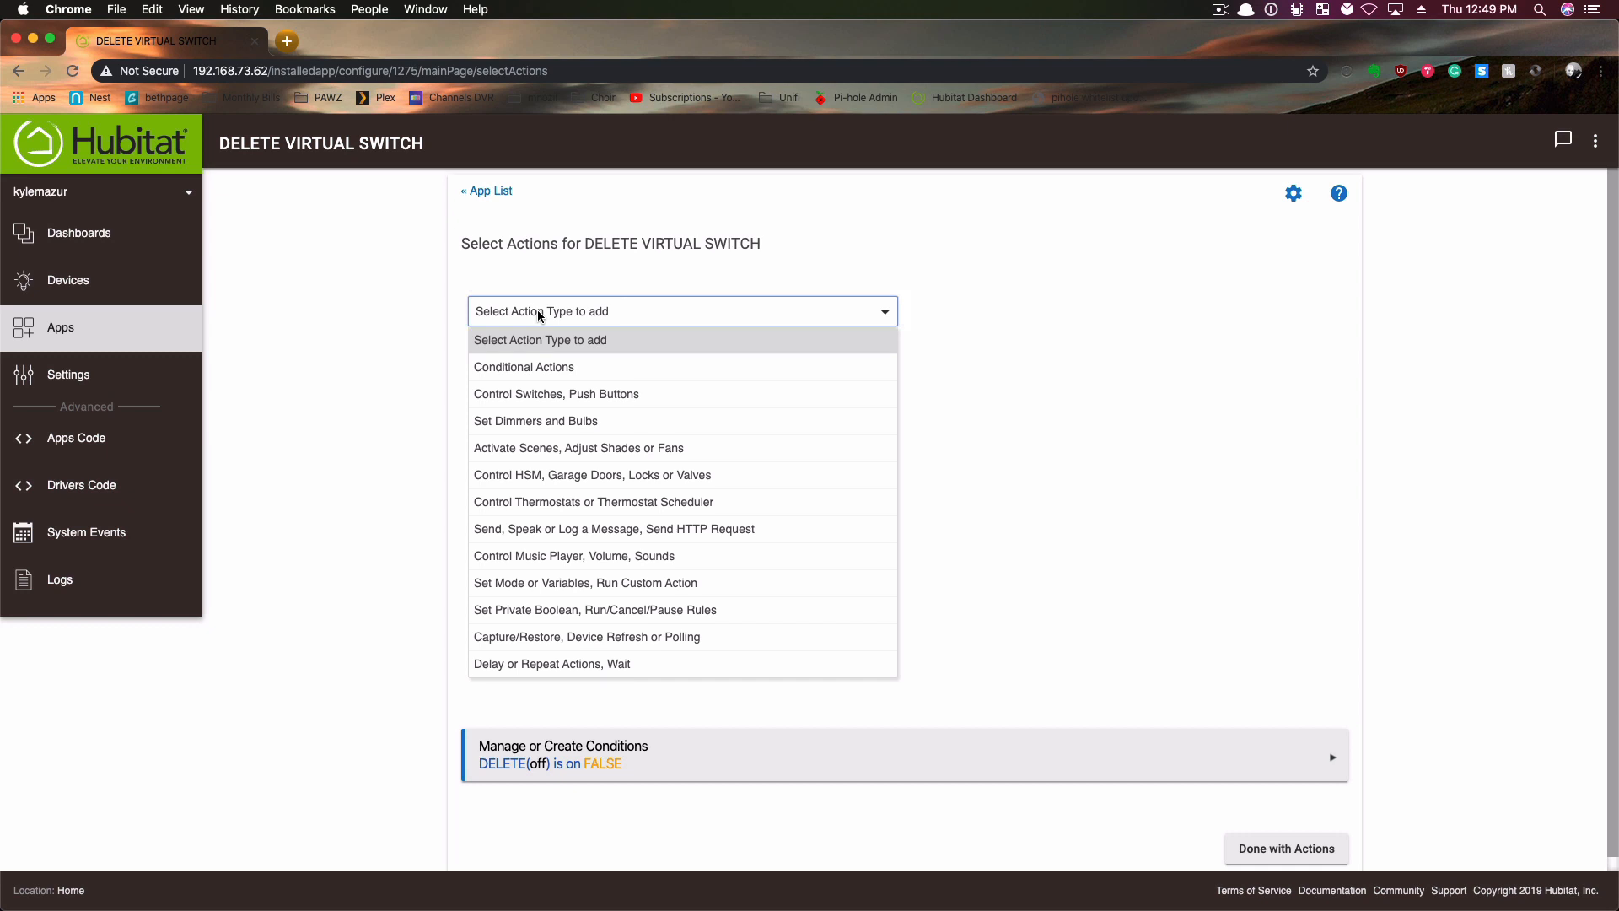
left_click(531, 475)
left_click(1067, 315)
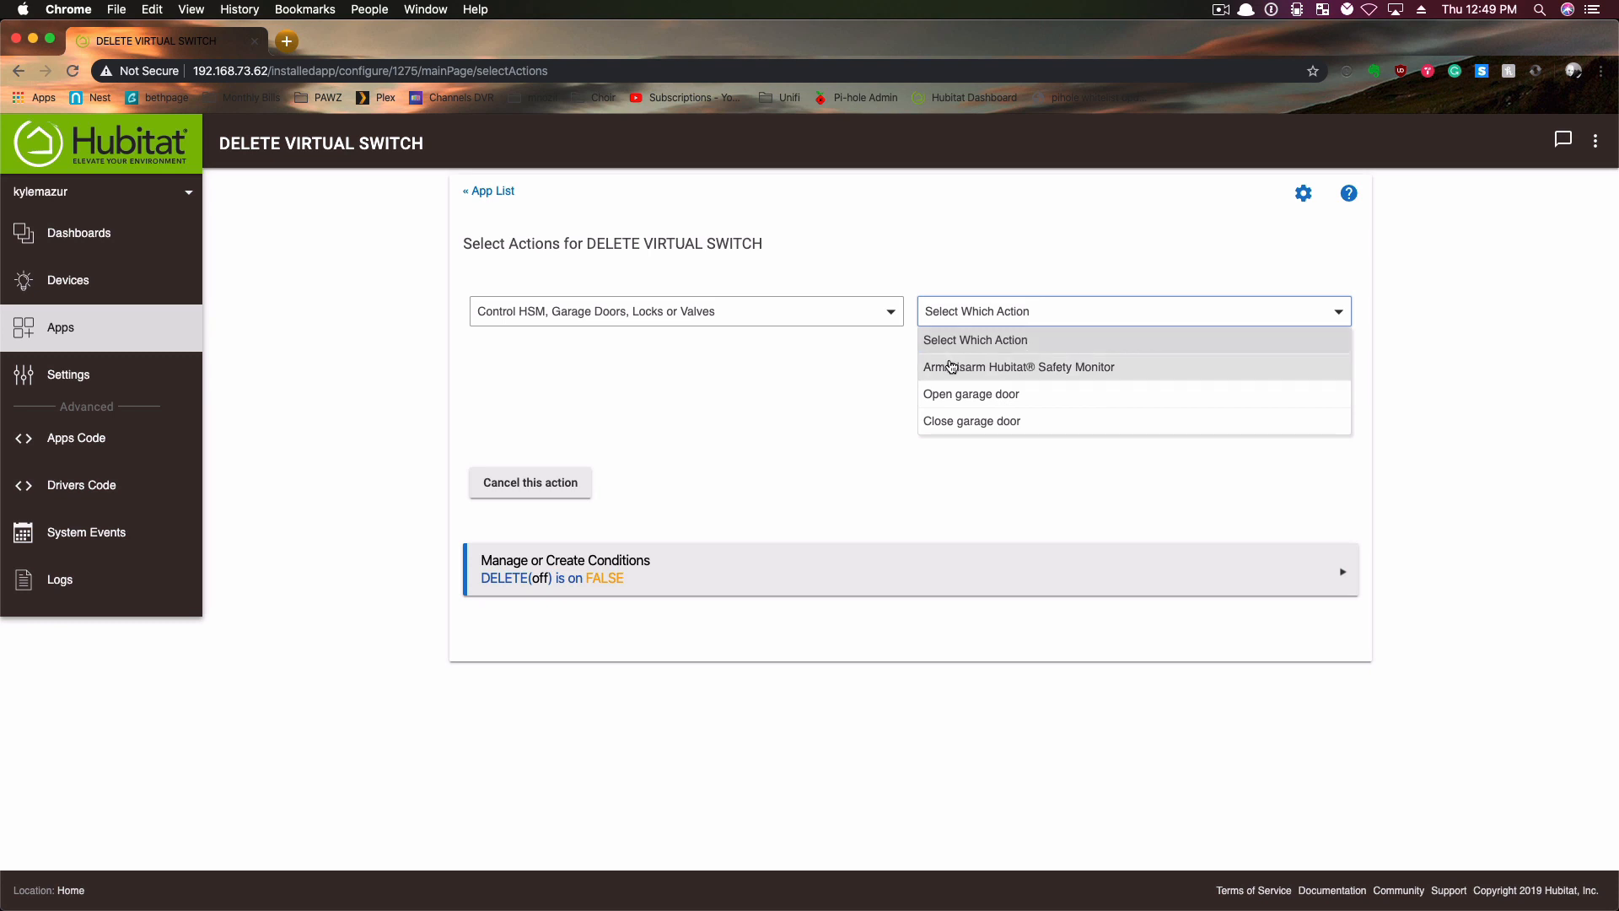
left_click(1002, 397)
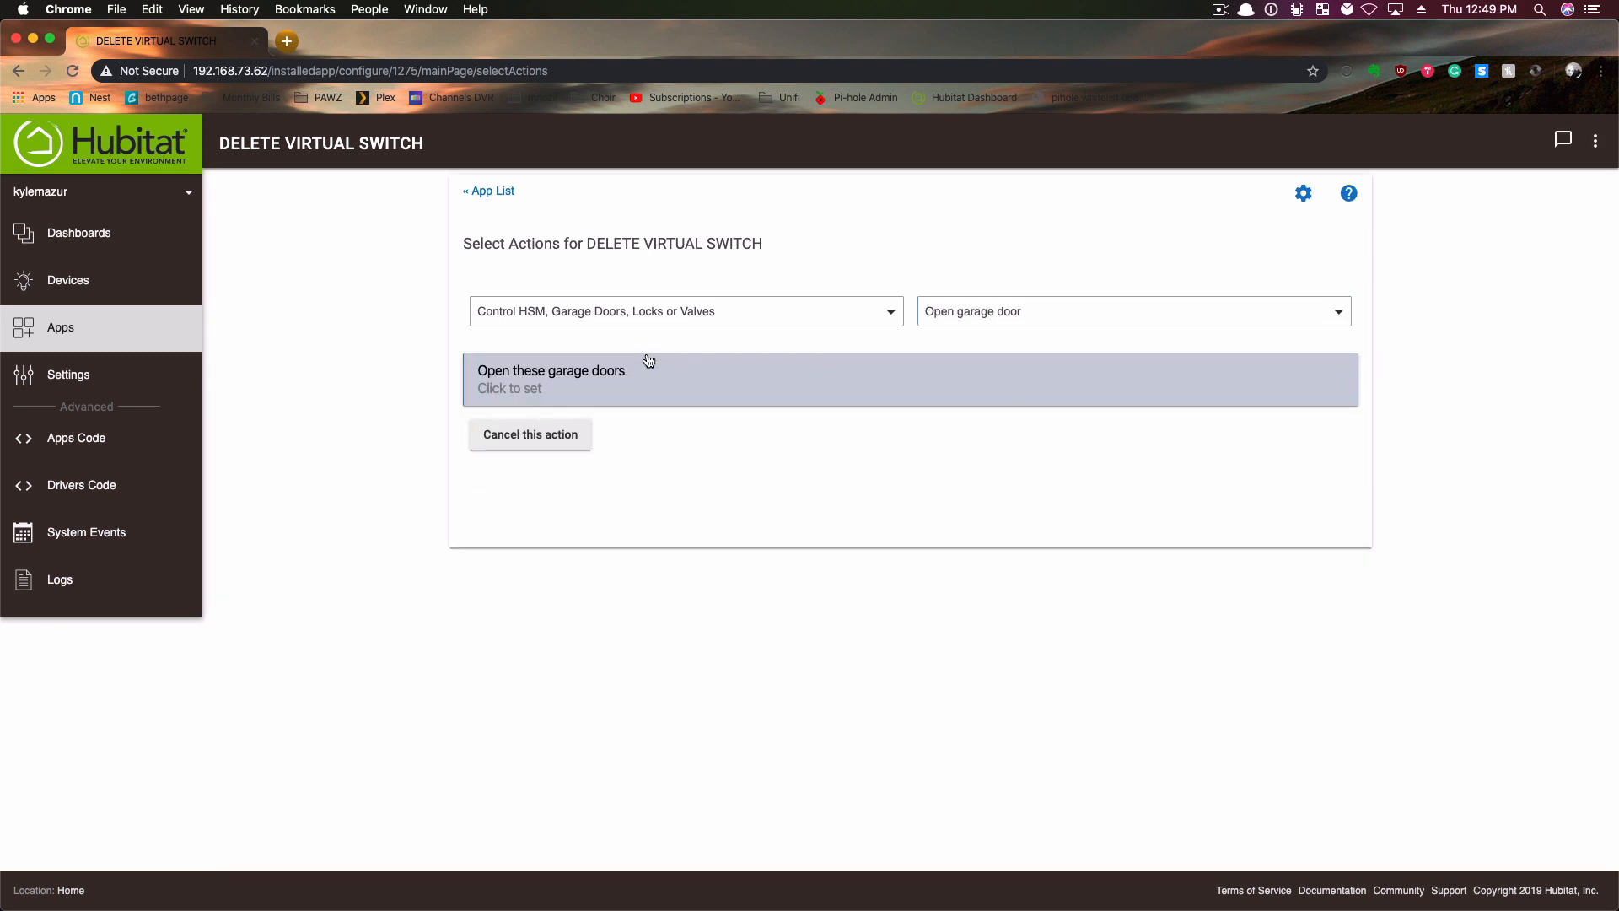
left_click(646, 376)
left_click(600, 424)
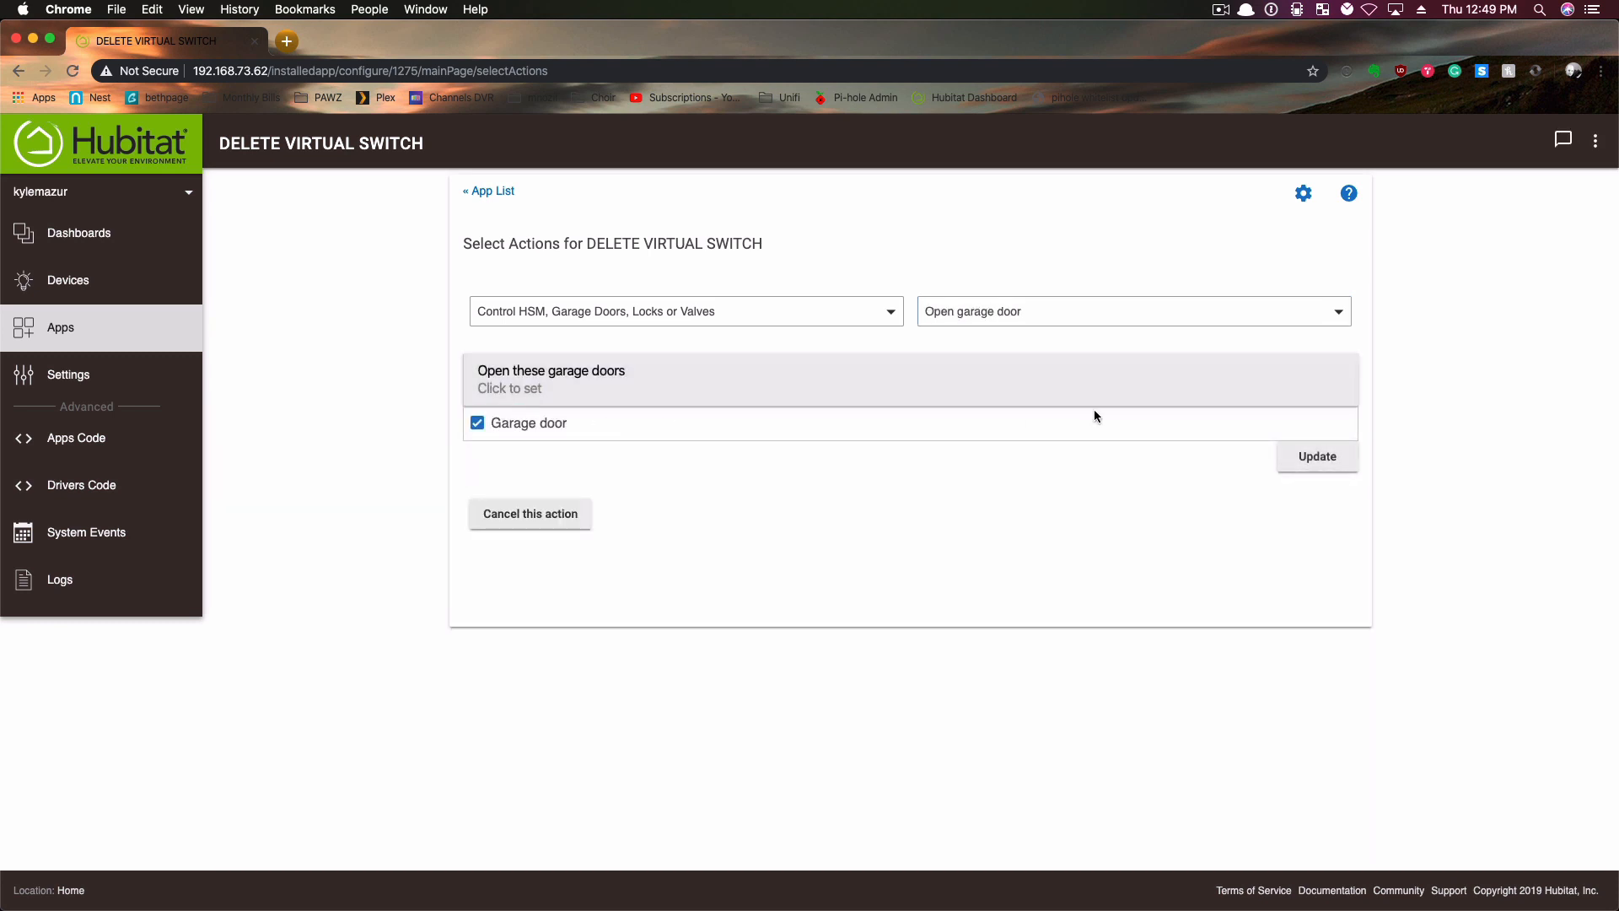
left_click(1316, 456)
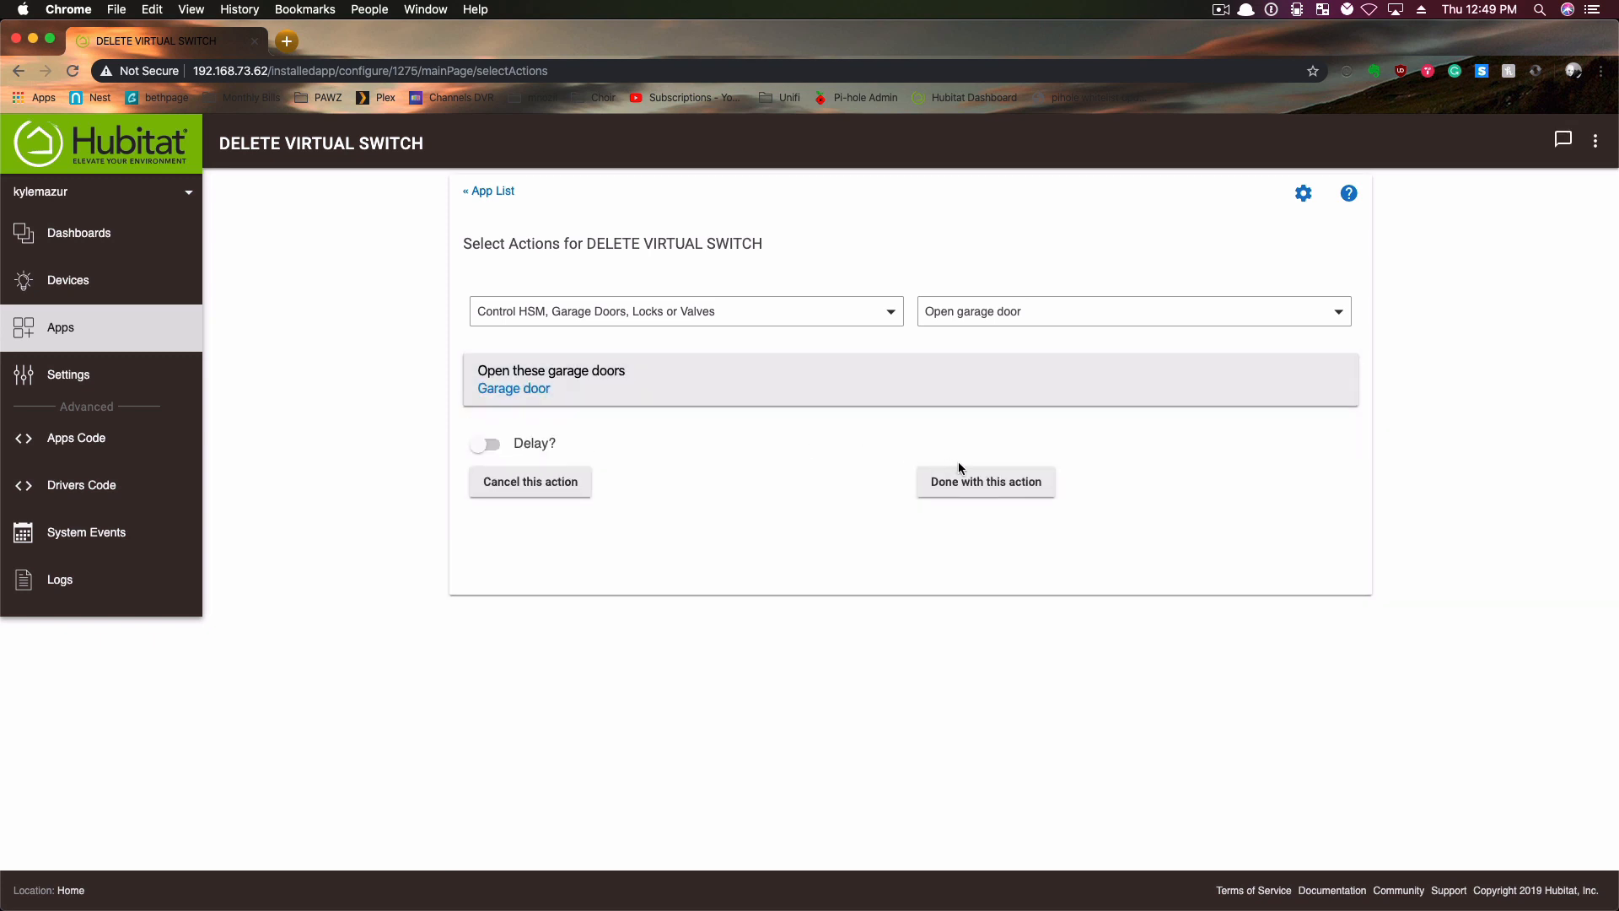
left_click(970, 493)
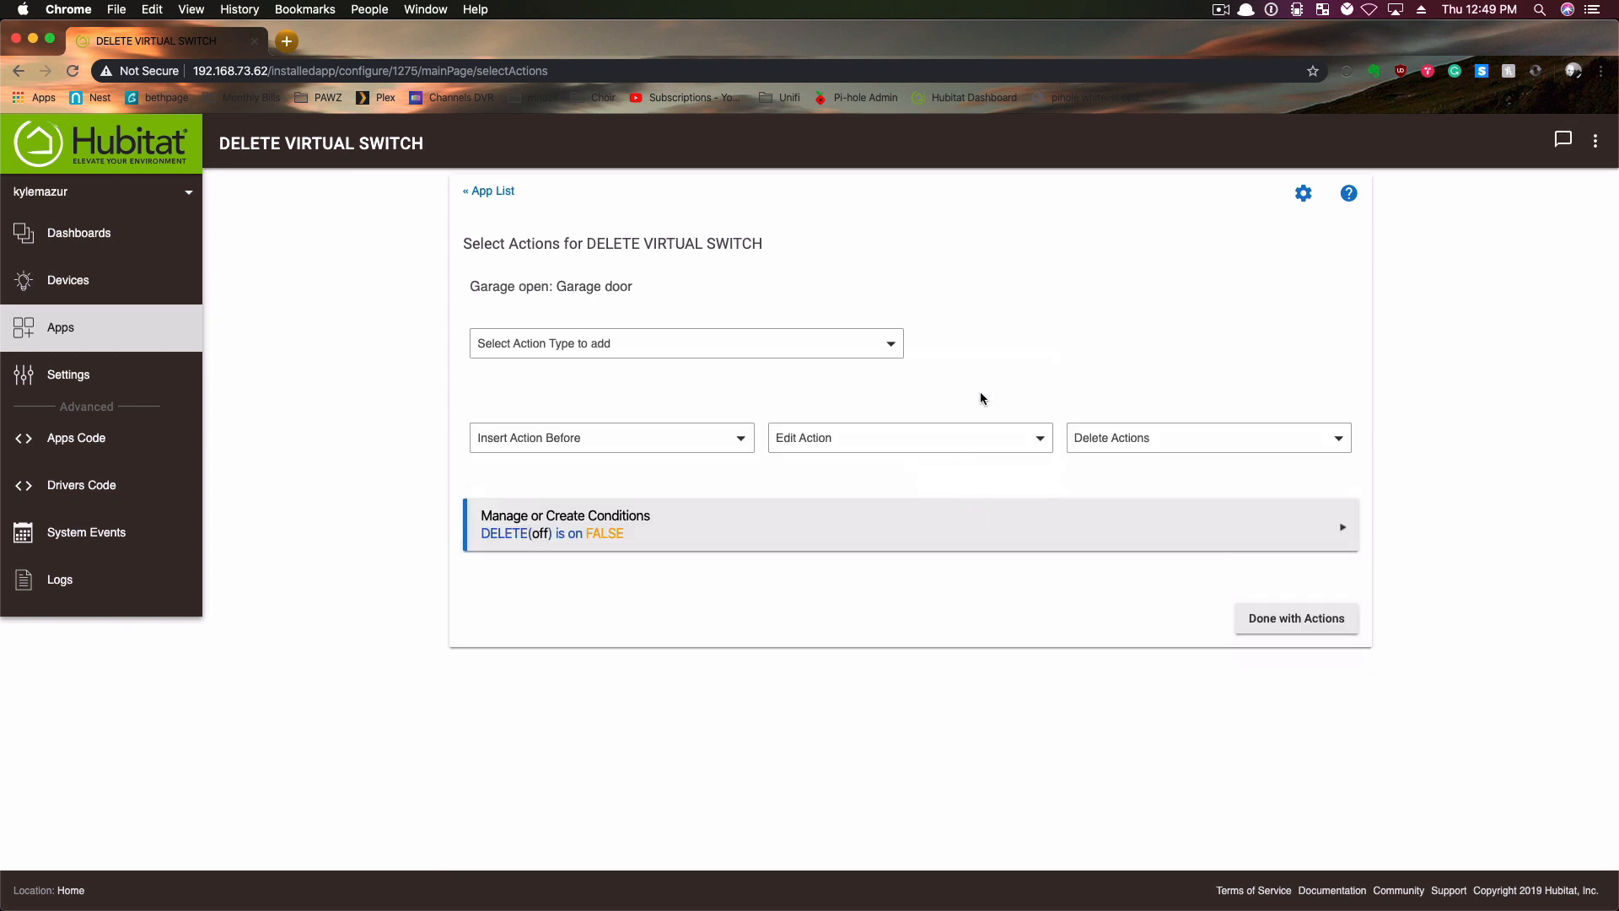
- Add a Set thermostats action that turns the fan on for Nest Thermostat - Hallway
left_click(744, 346)
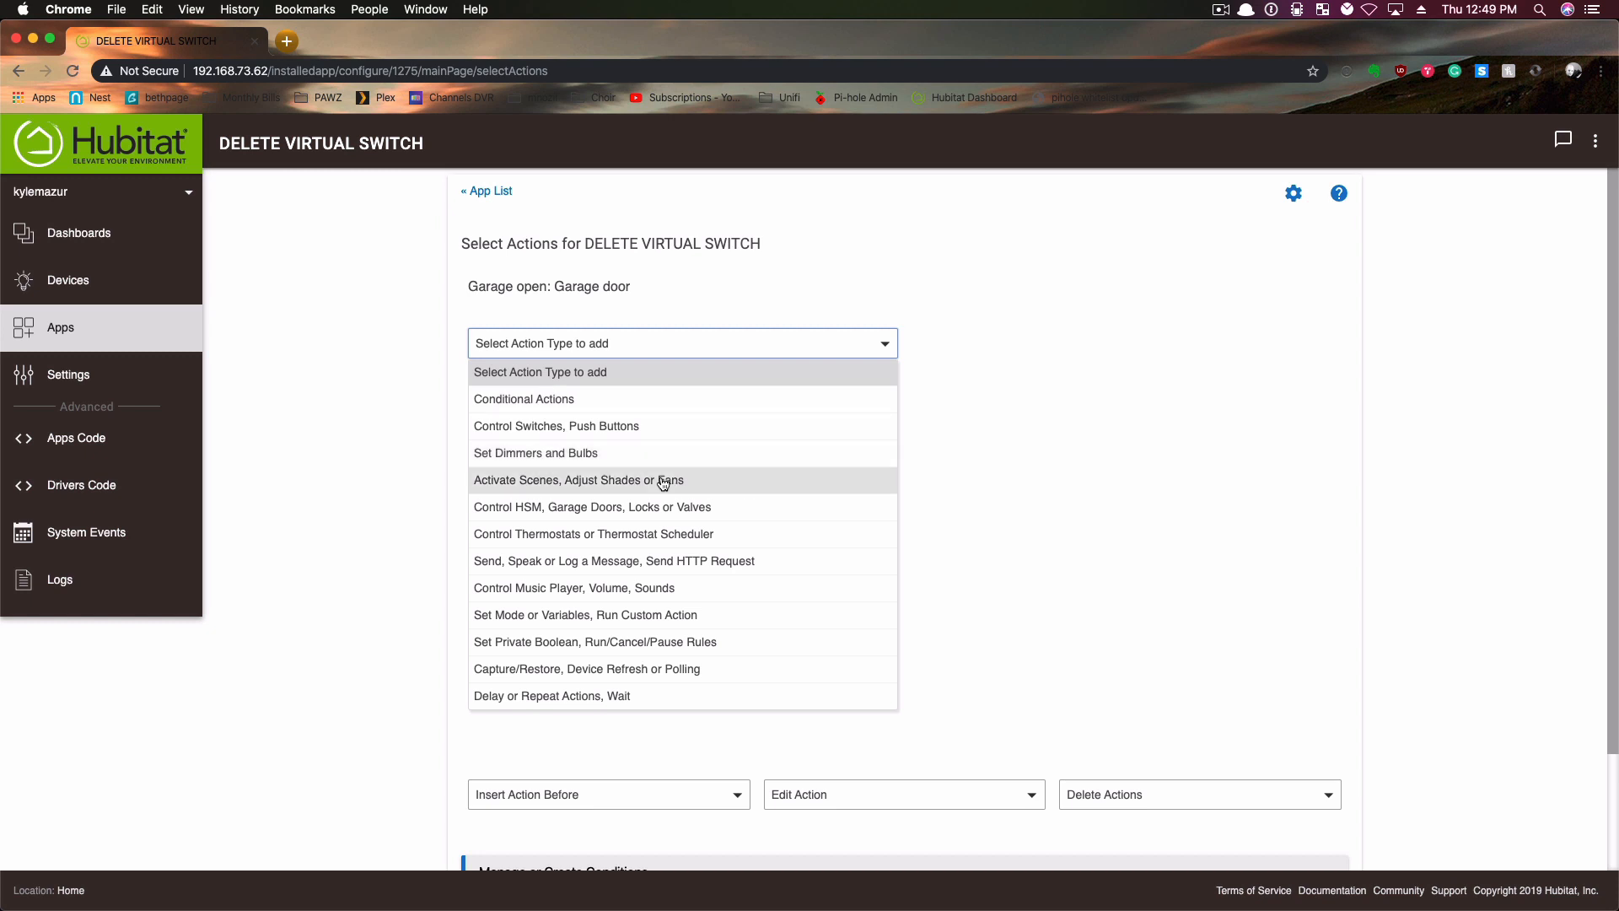
left_click(621, 531)
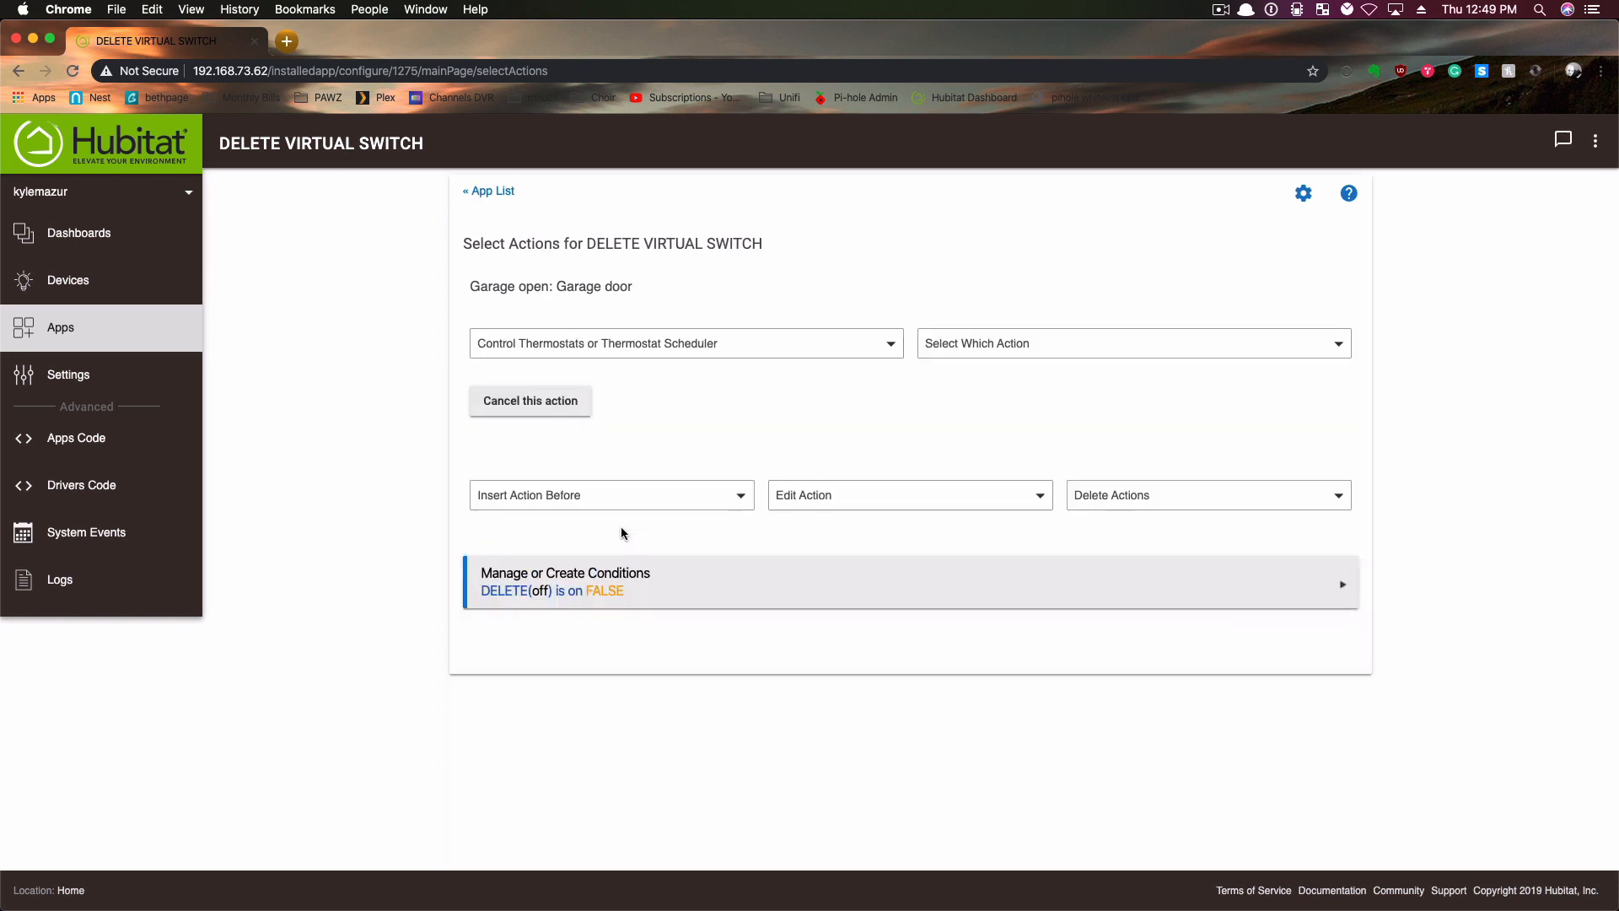
left_click(992, 347)
left_click(979, 402)
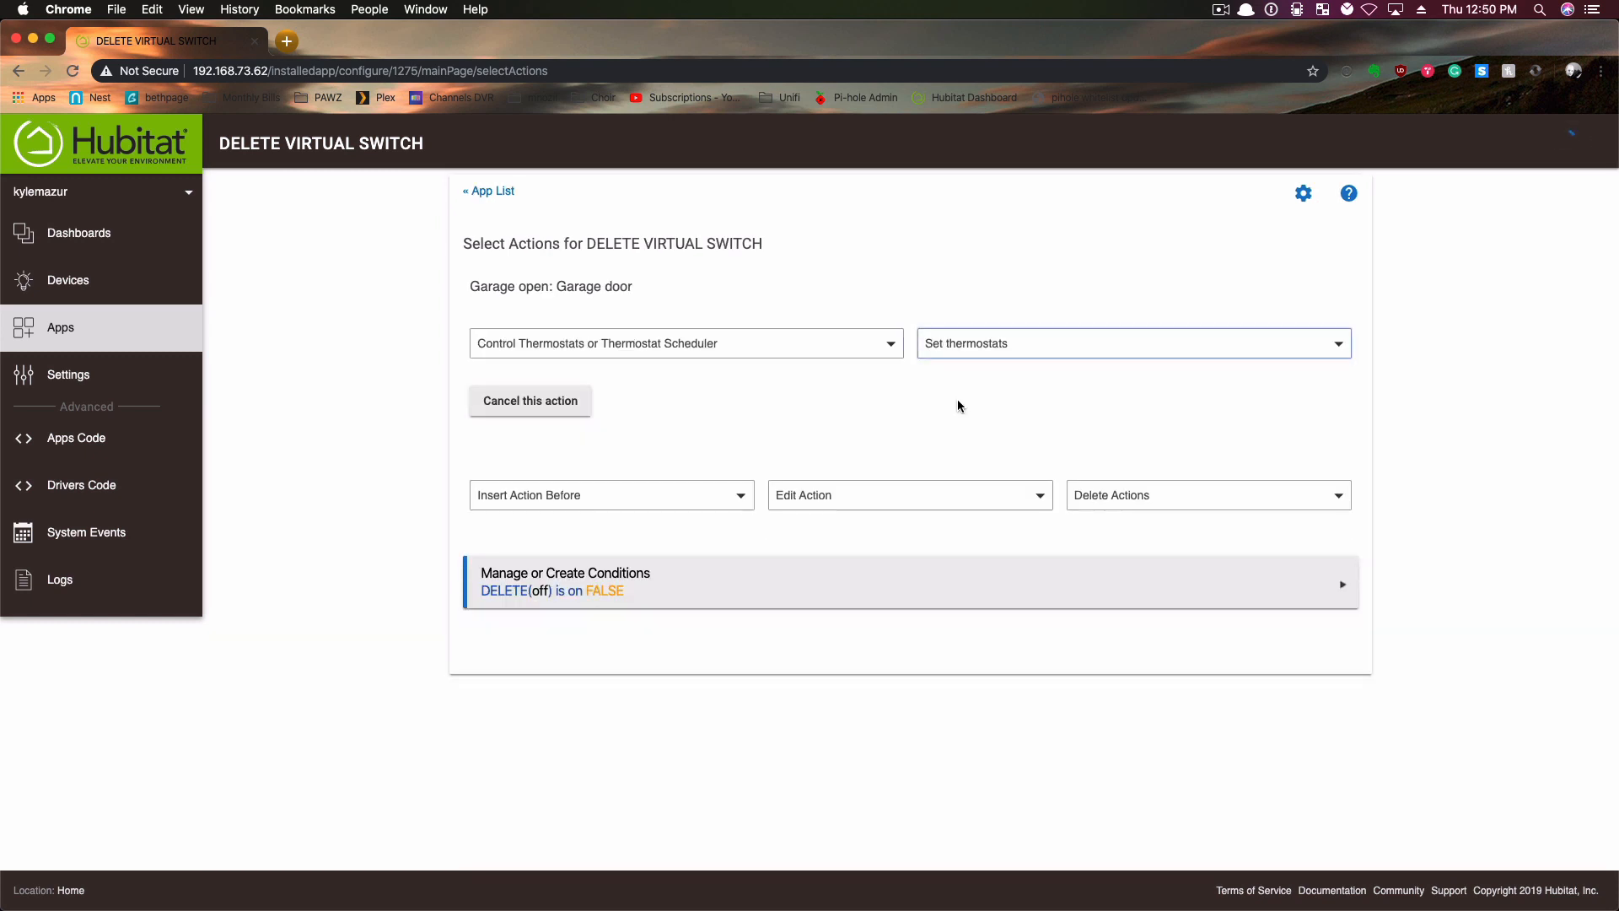
left_click(574, 421)
left_click(556, 460)
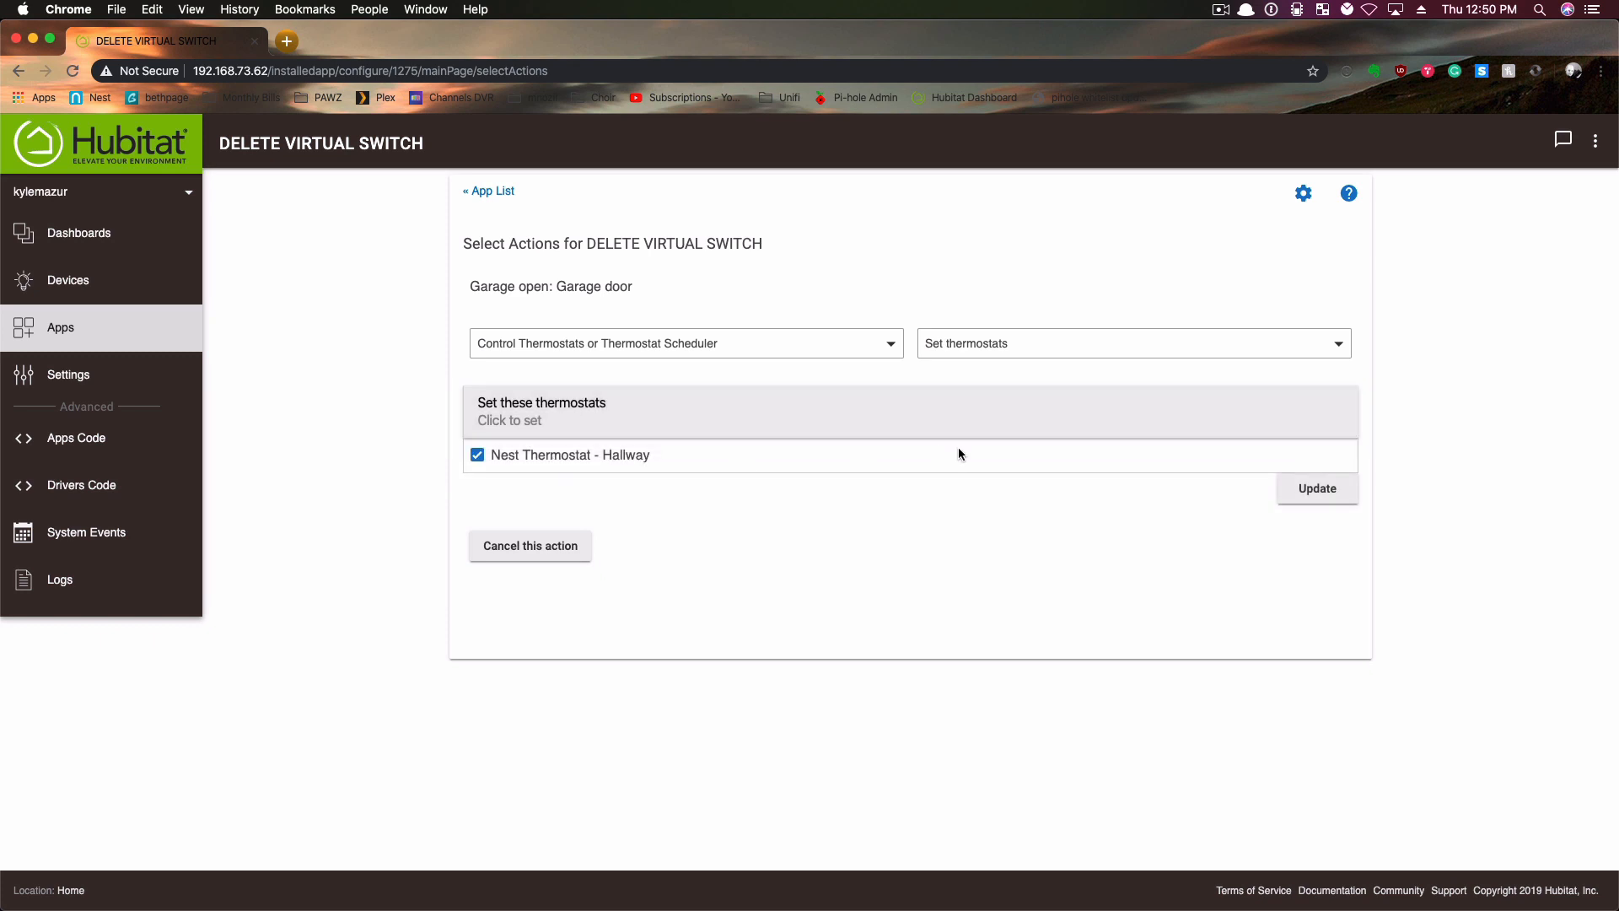
left_click(1314, 496)
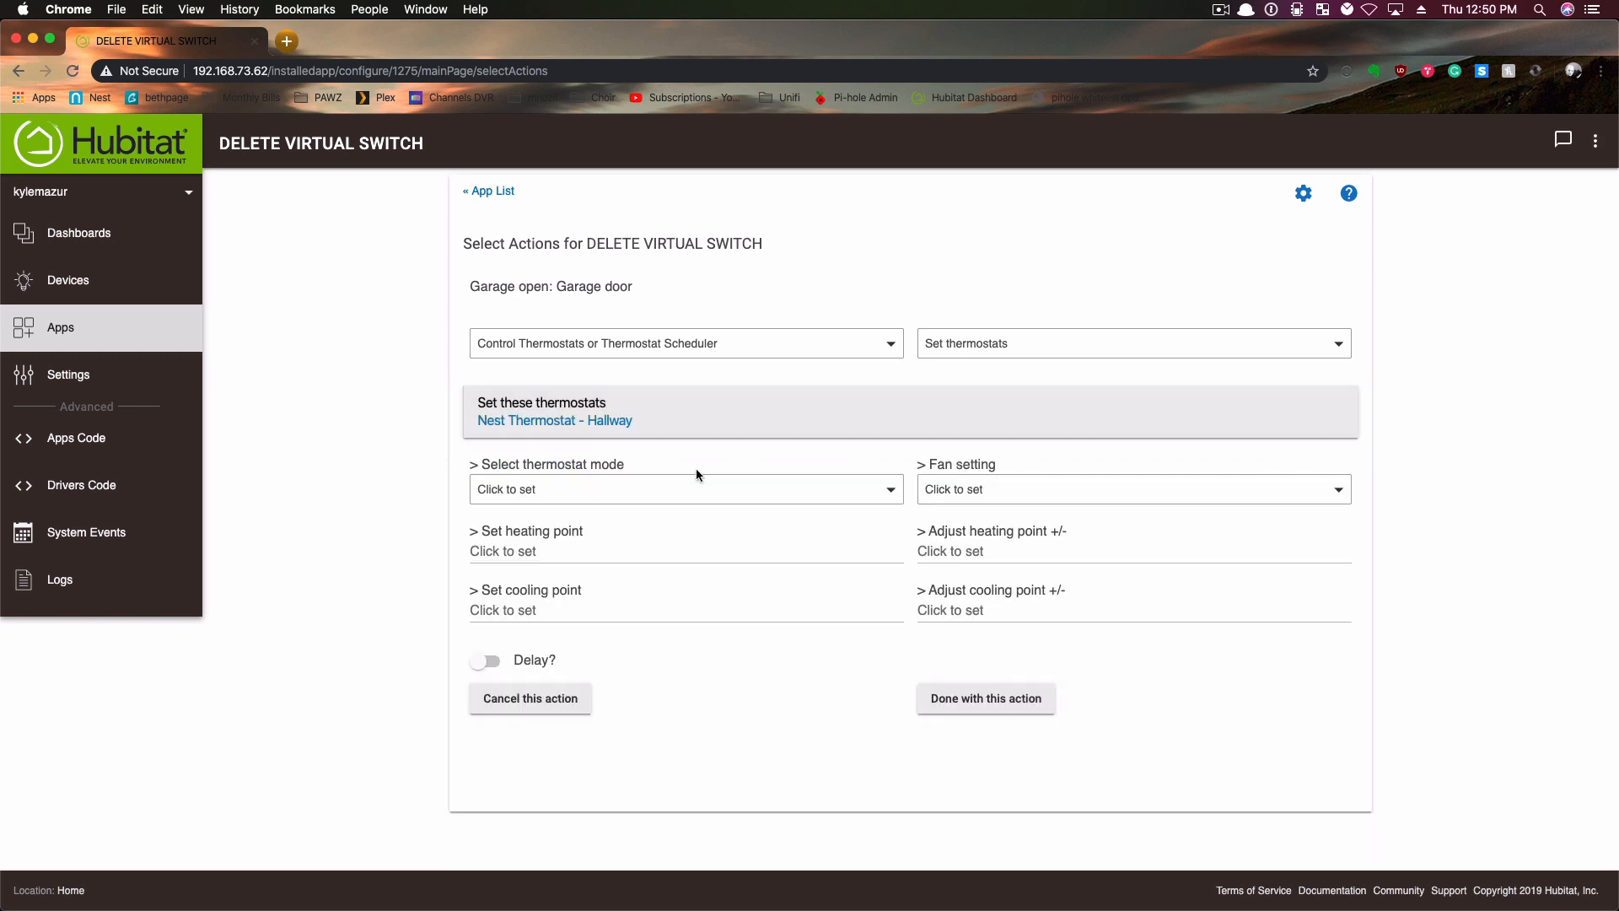
left_click(940, 486)
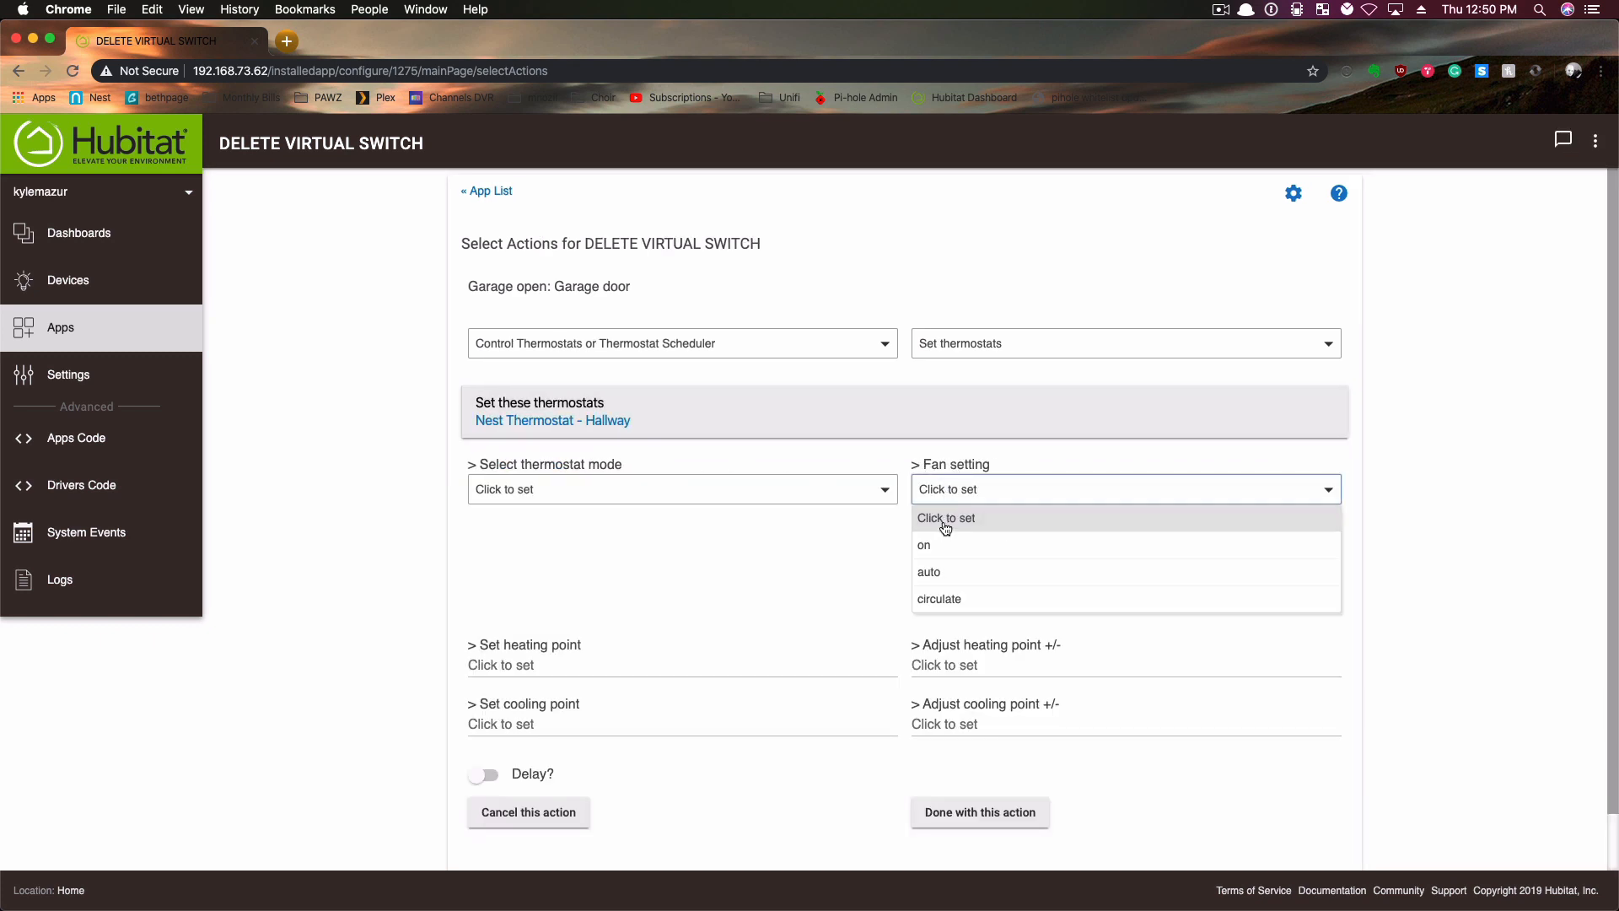
left_click(940, 554)
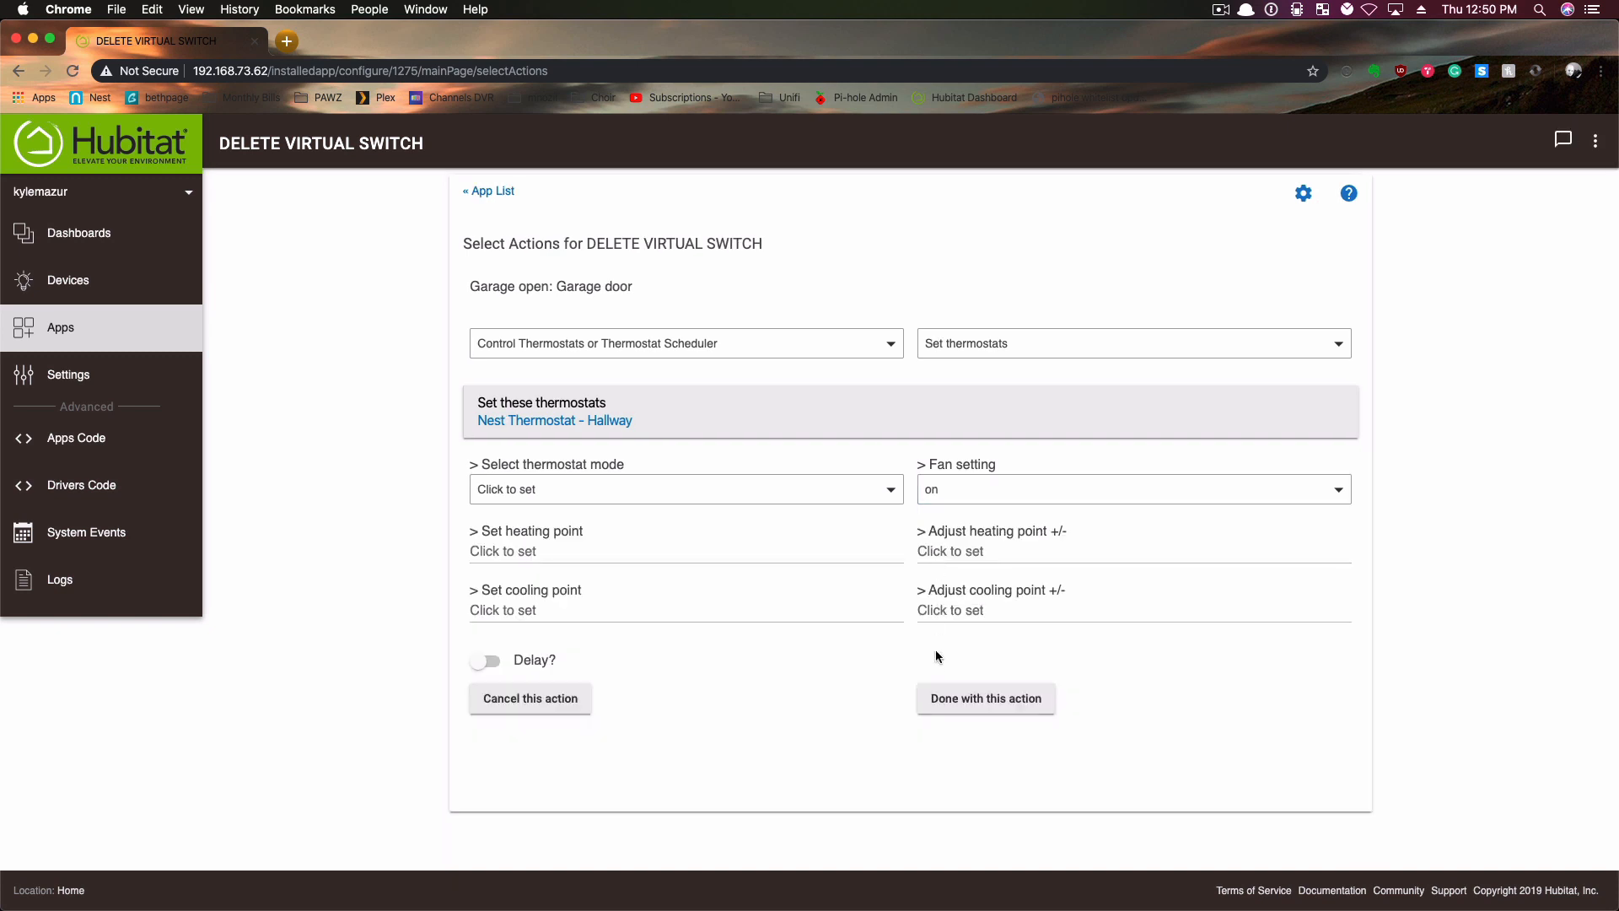
left_click(977, 696)
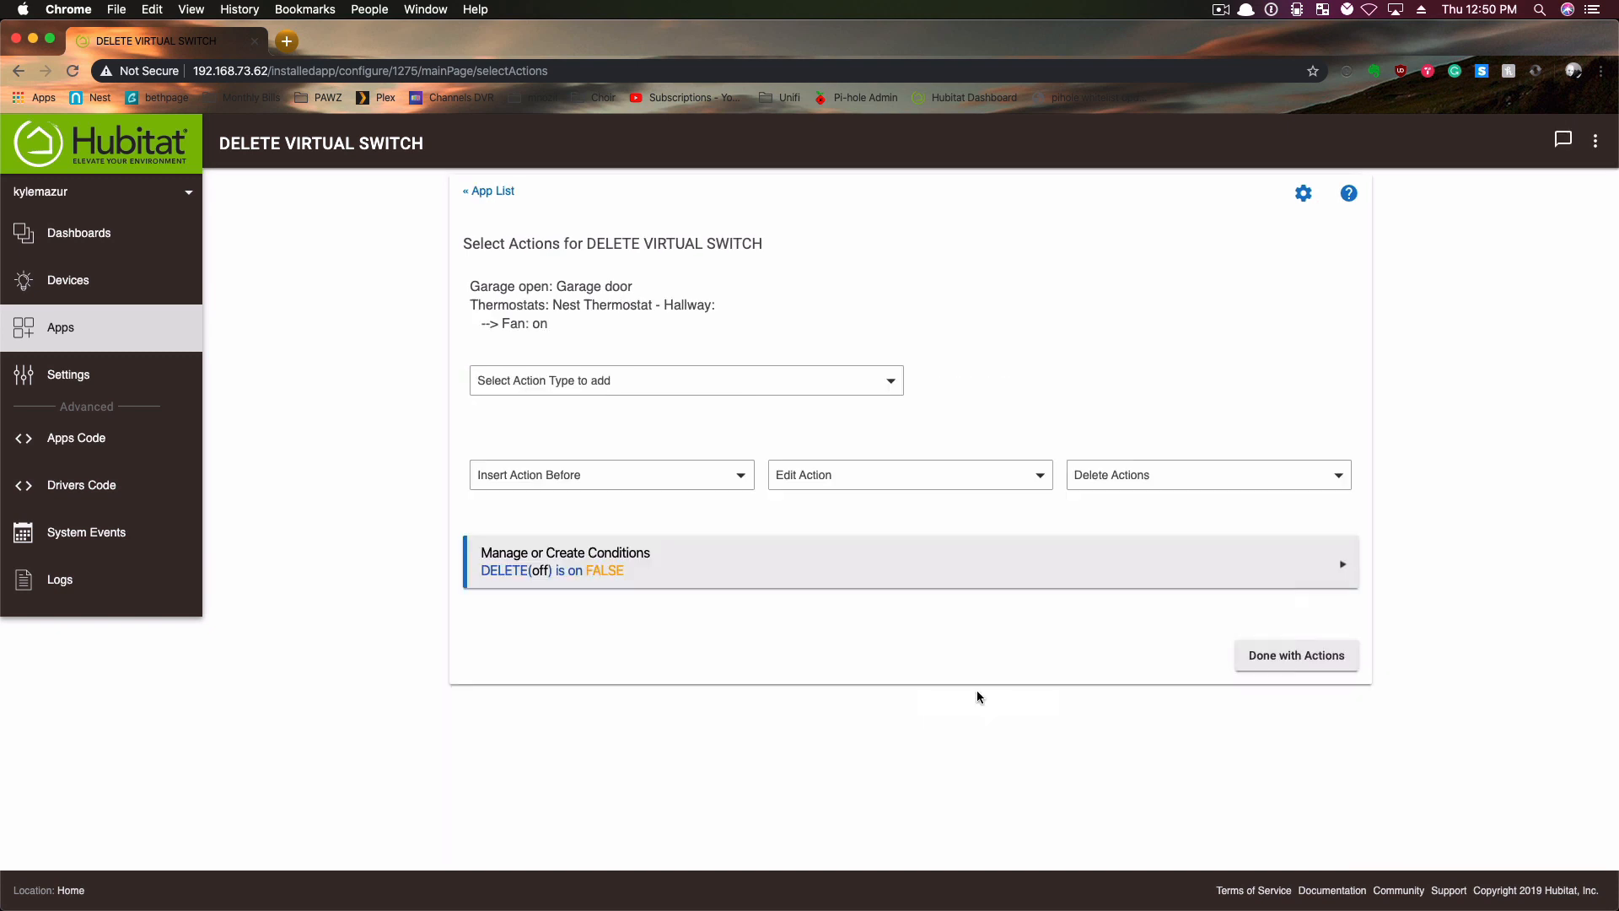
- Add a Set Volume action that puts Bedroom Speaker at 100, and finish the rule's actions
left_click(702, 380)
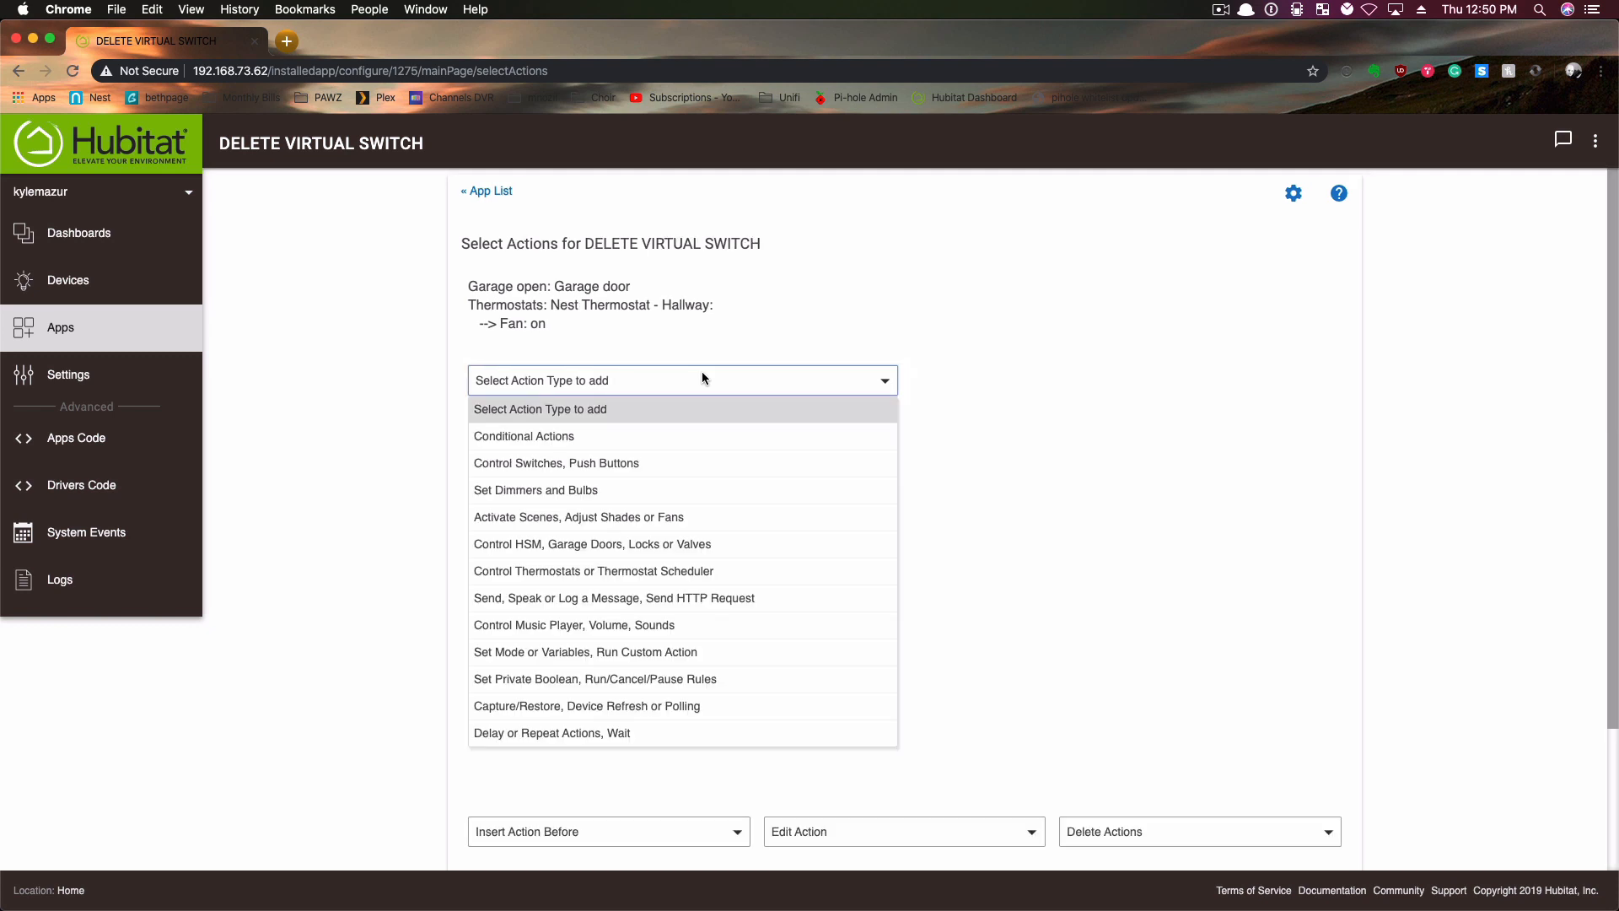
left_click(598, 626)
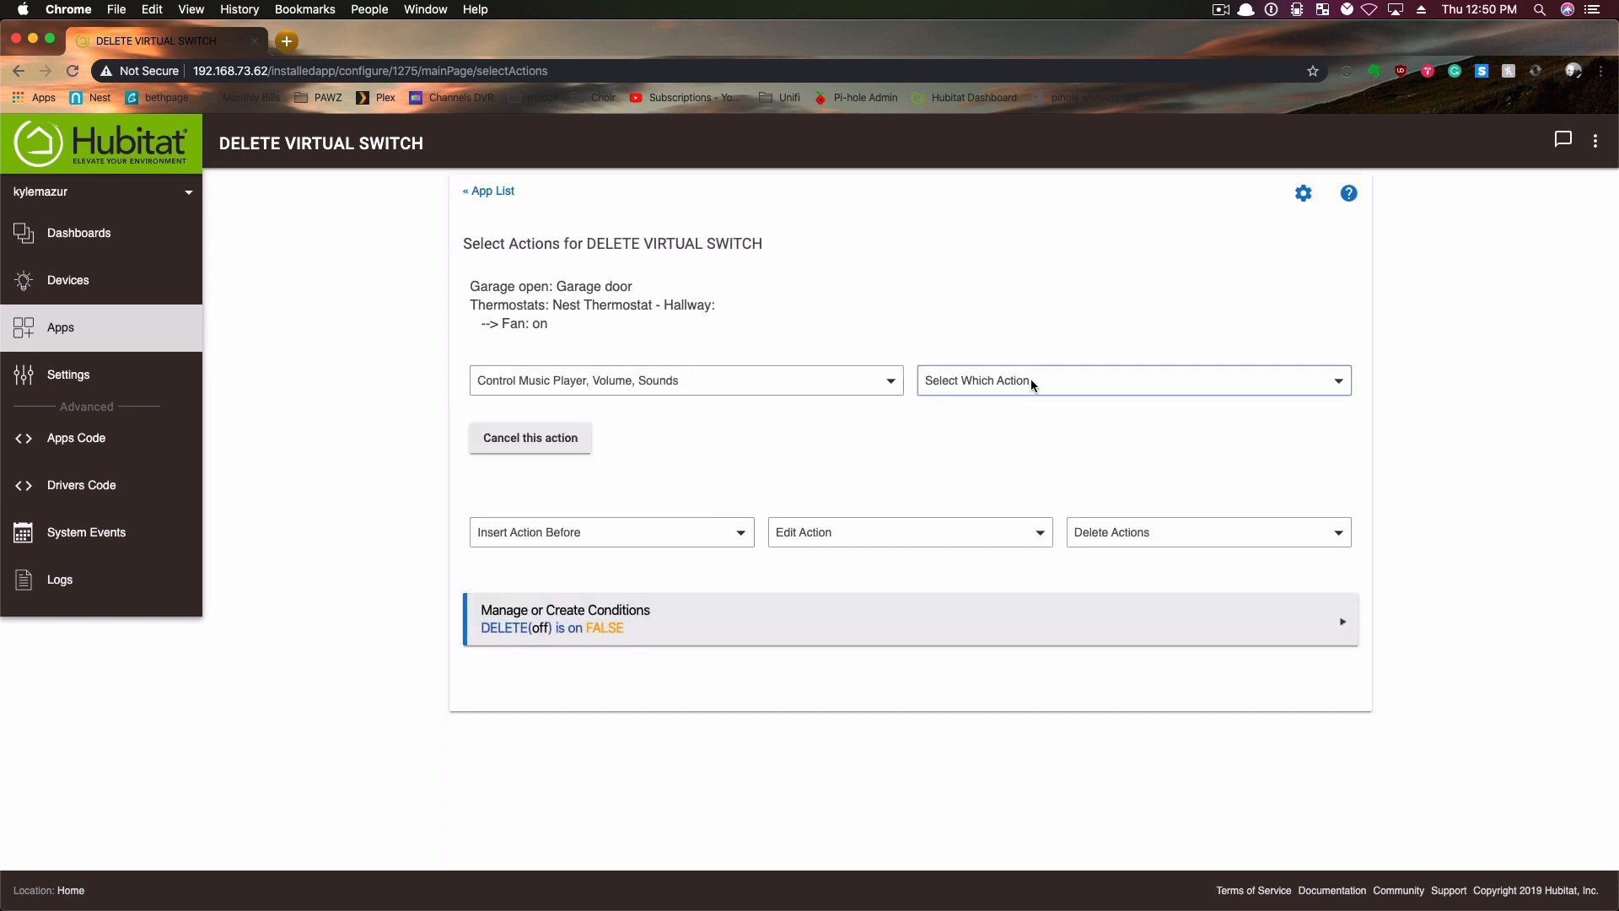
left_click(1032, 385)
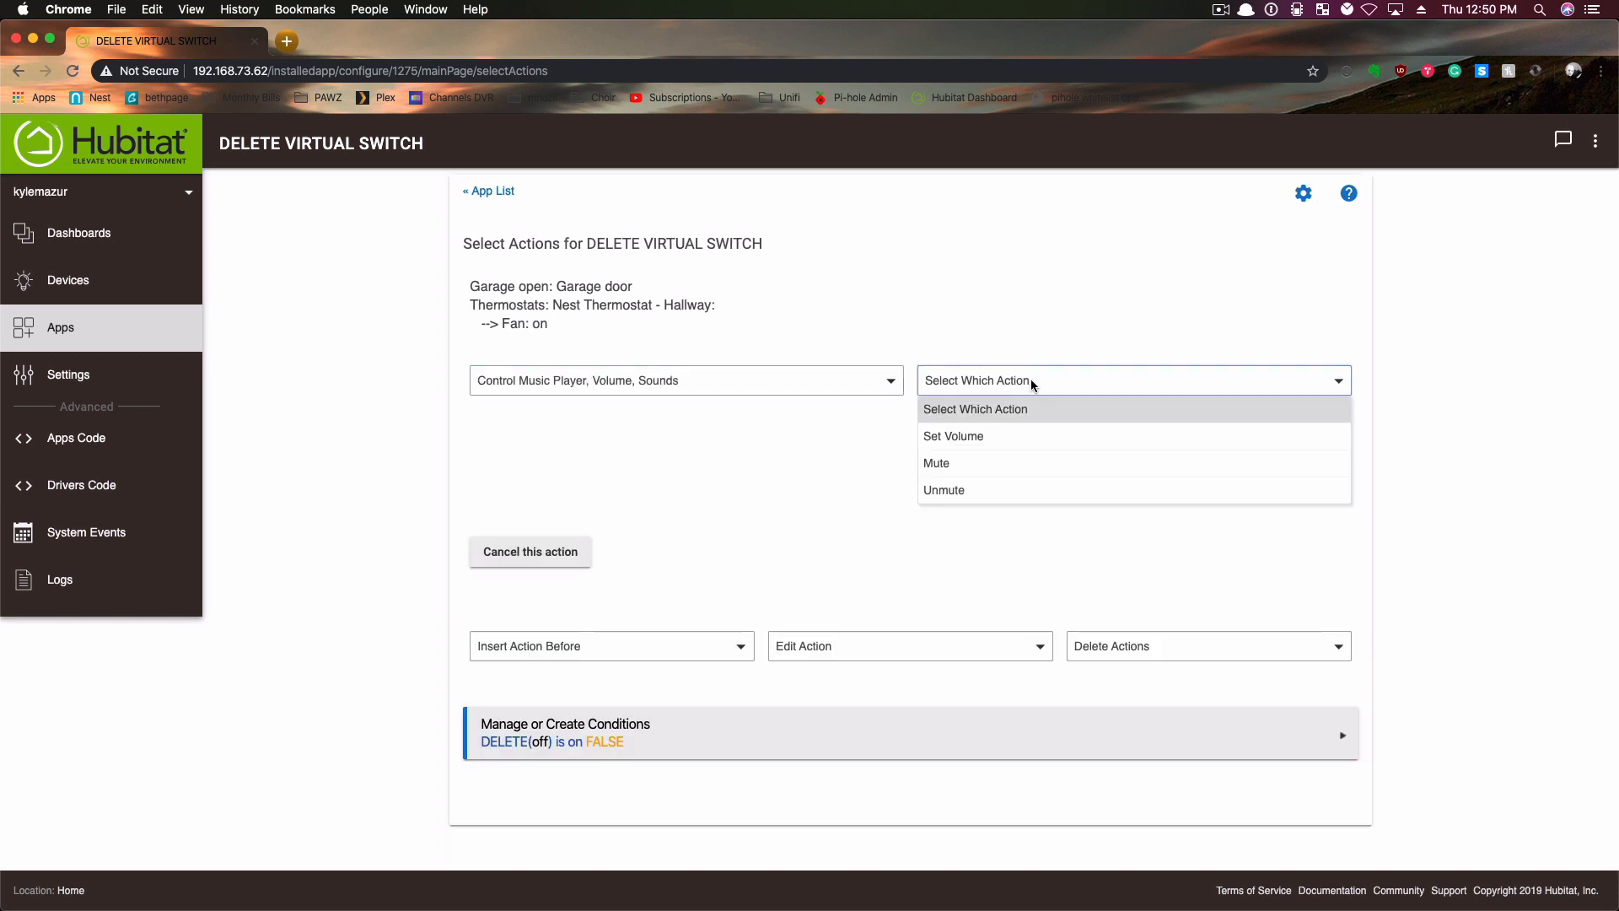
left_click(954, 436)
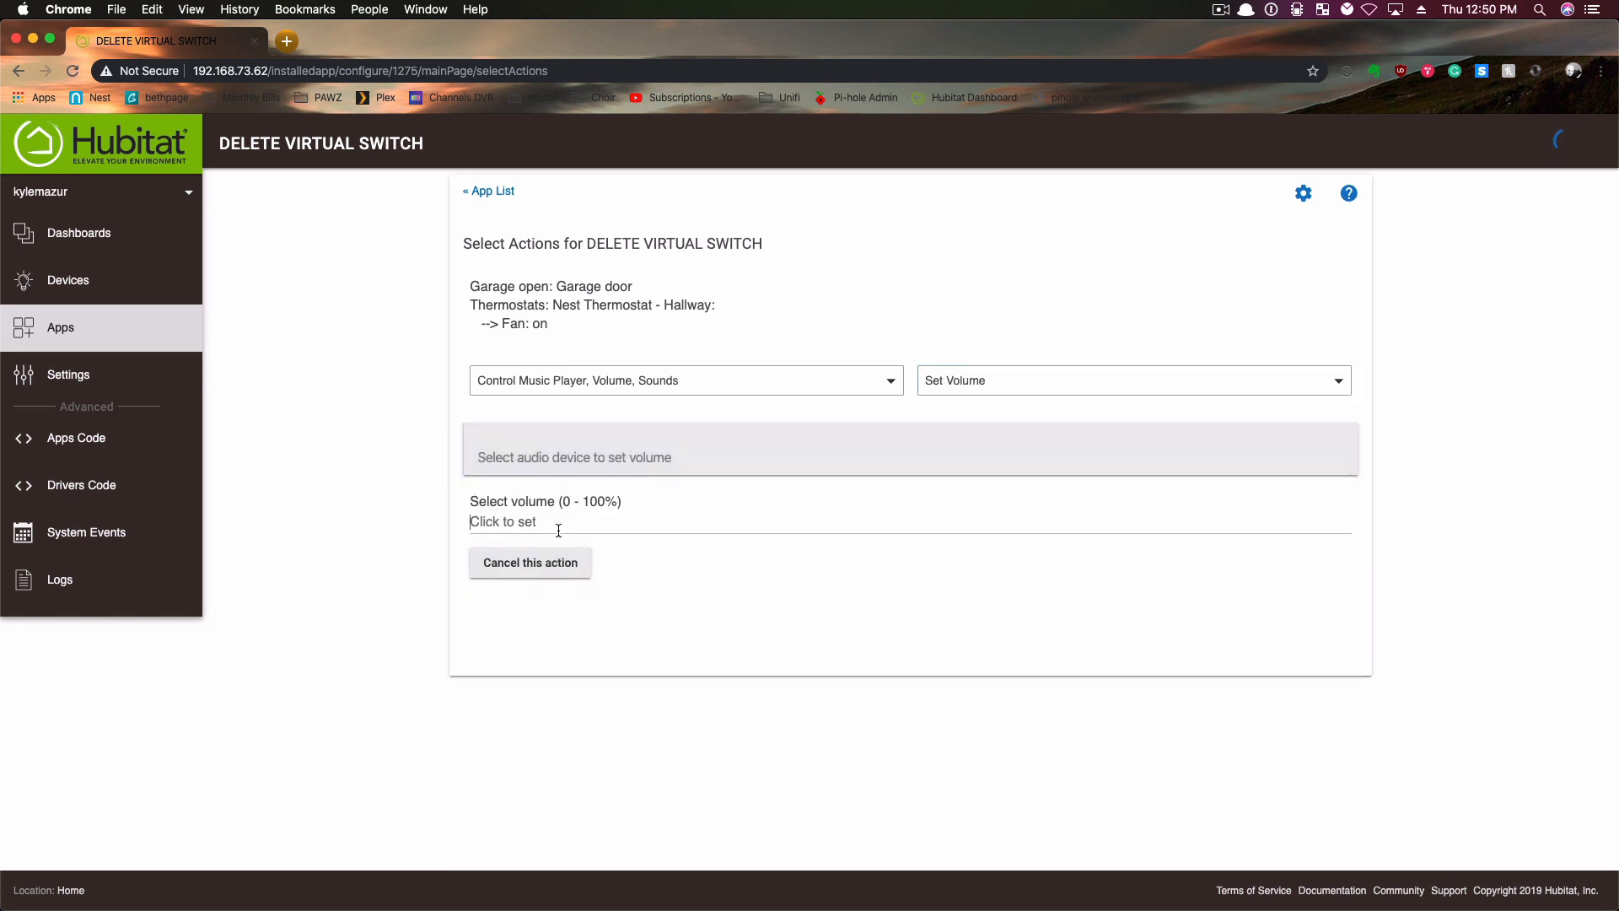
type("100")
left_click(618, 459)
left_click(540, 496)
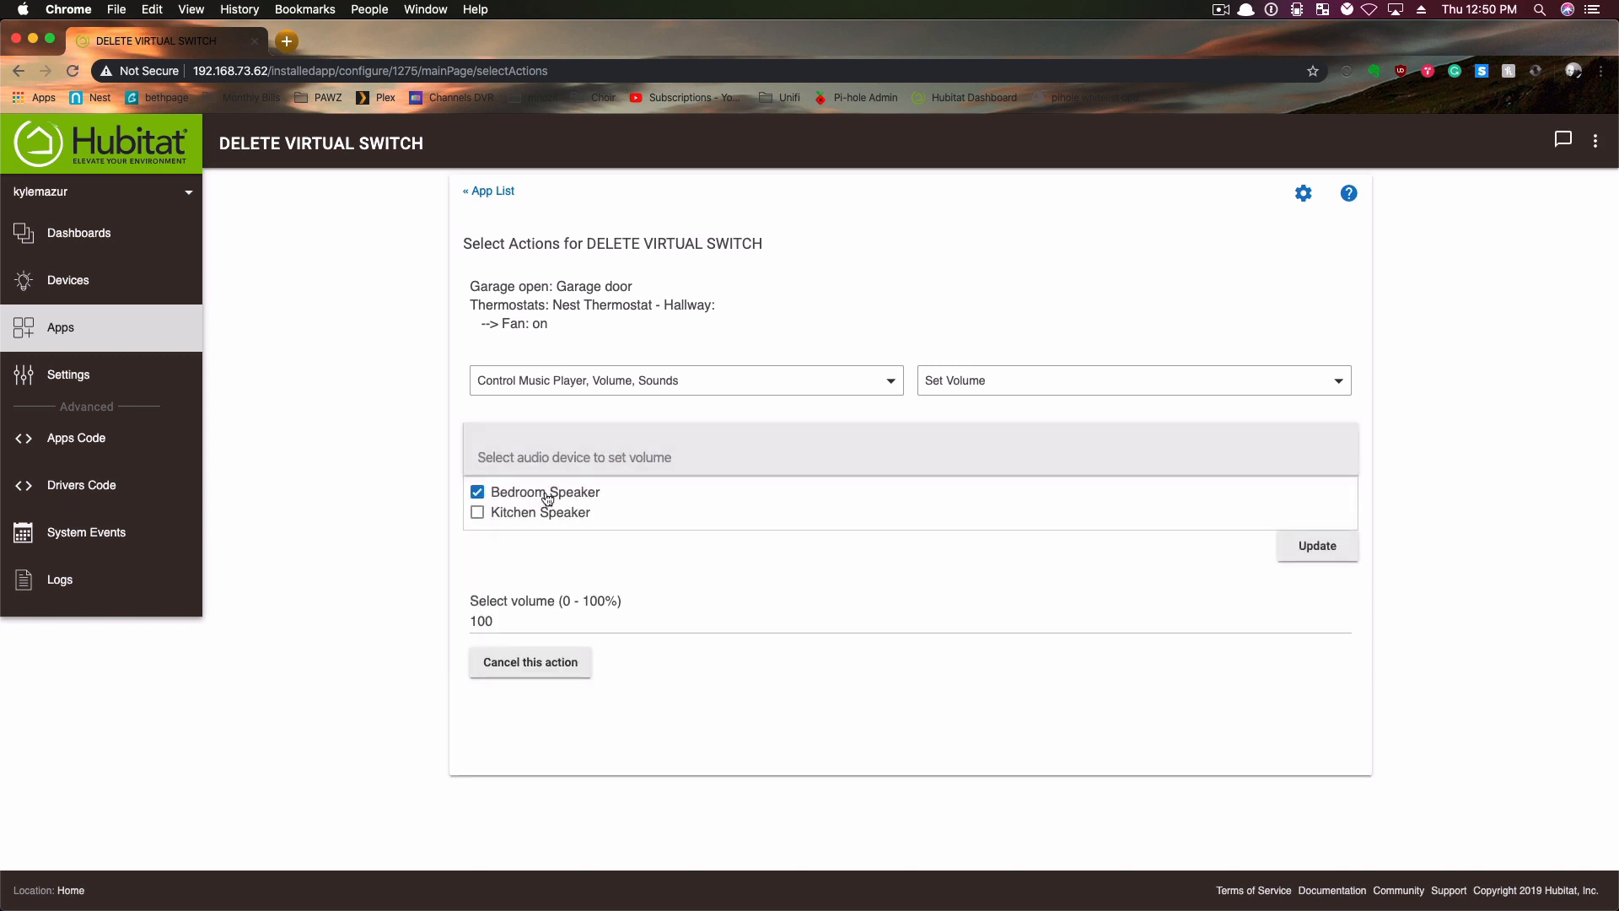
left_click(1318, 550)
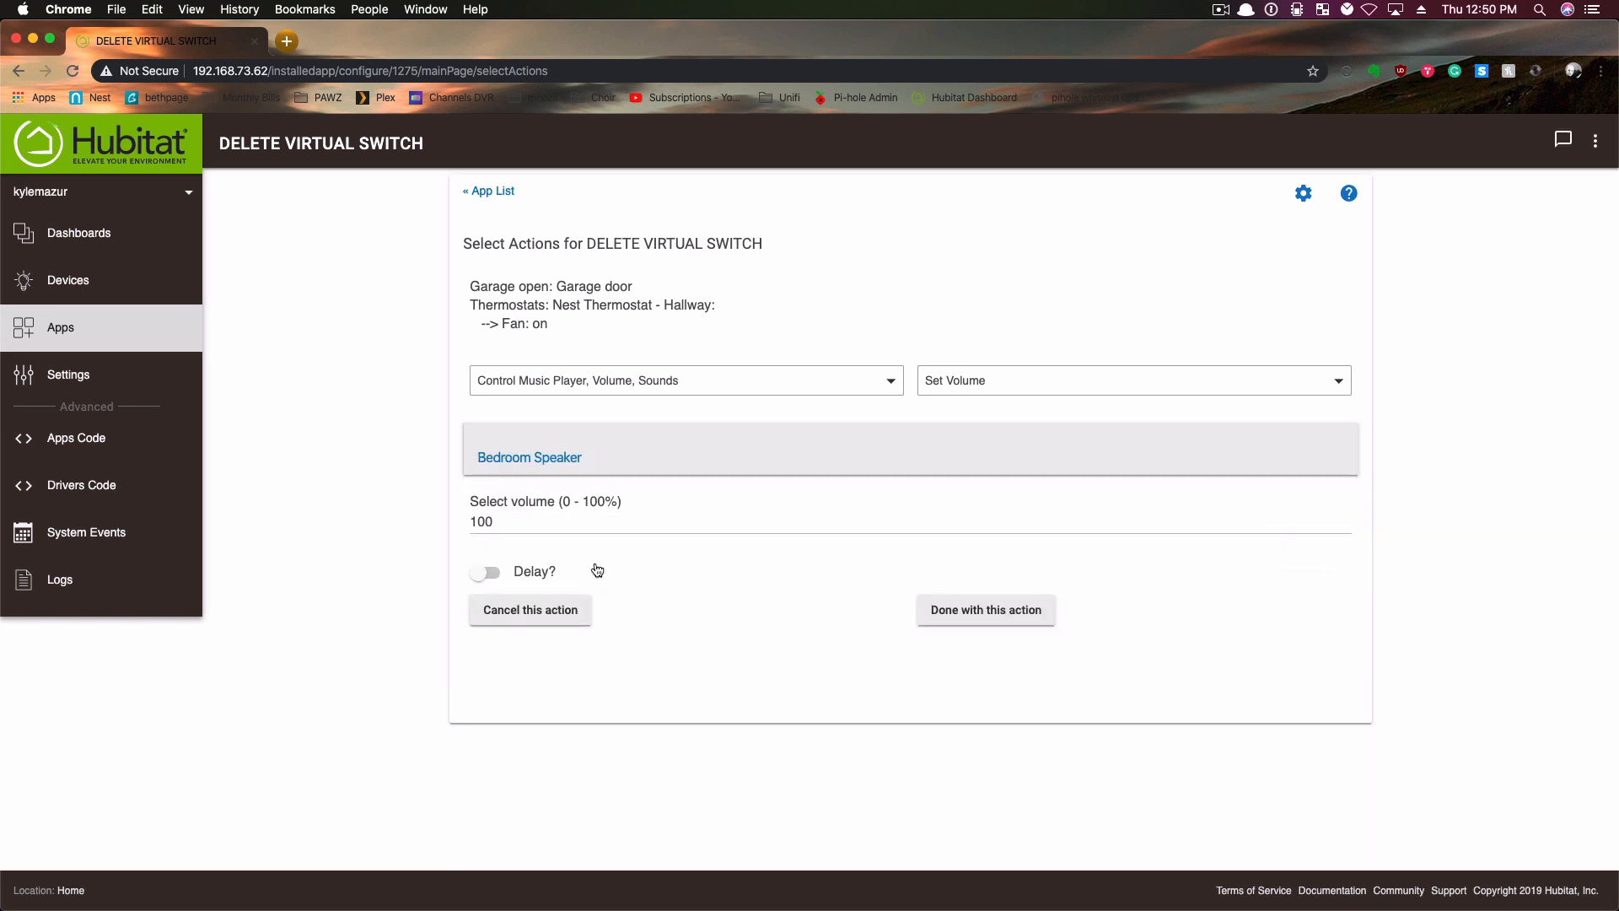
left_click(966, 604)
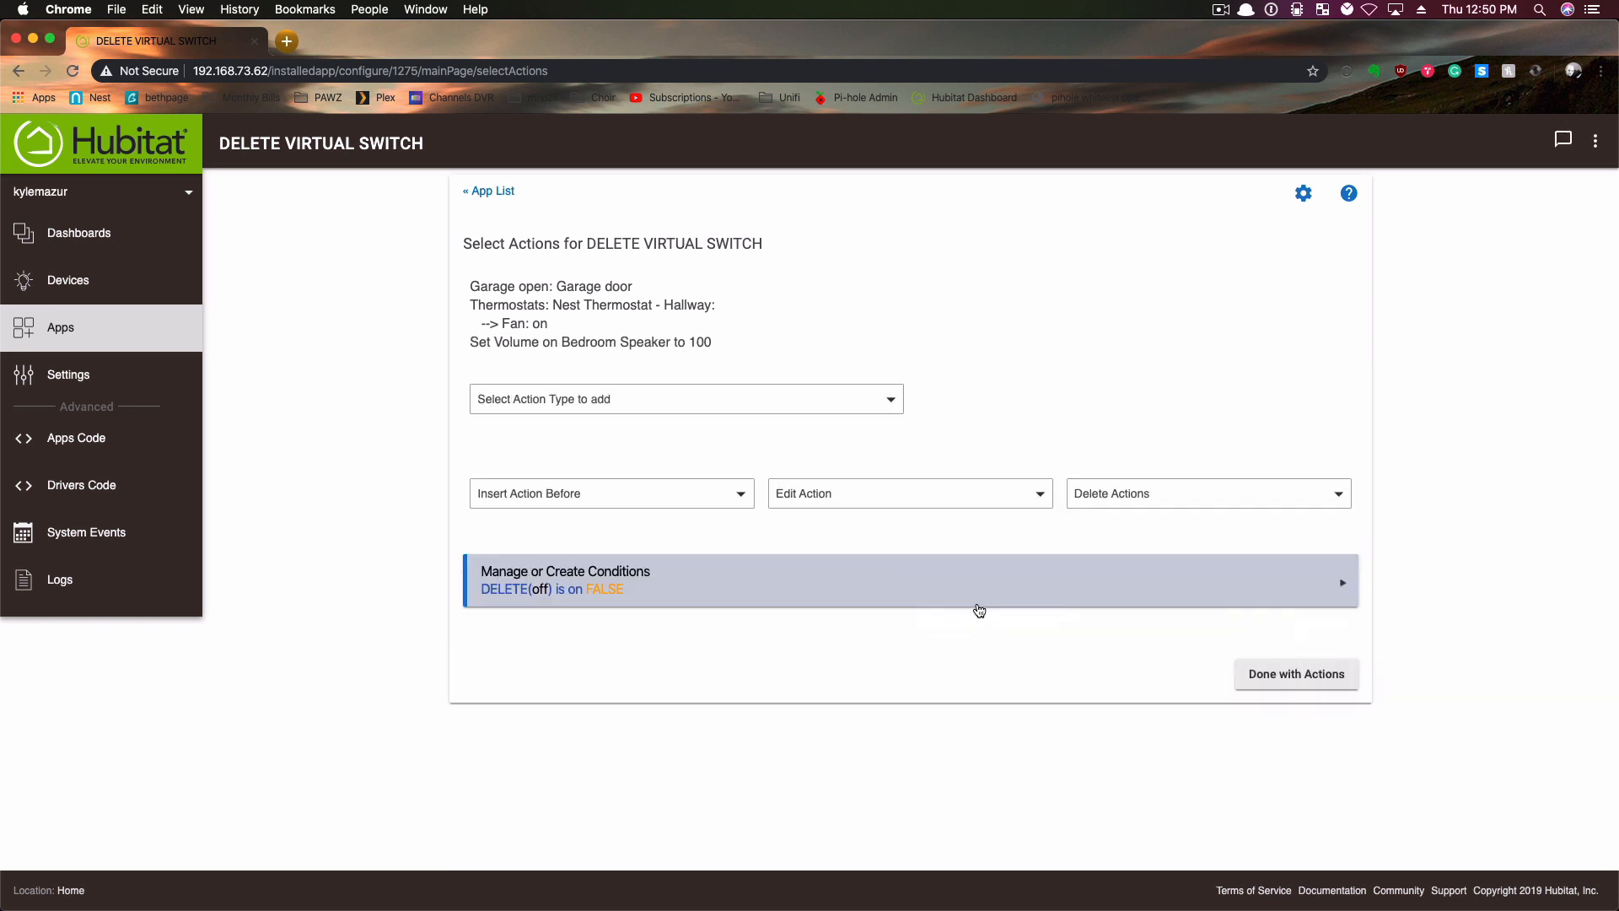
left_click(1328, 678)
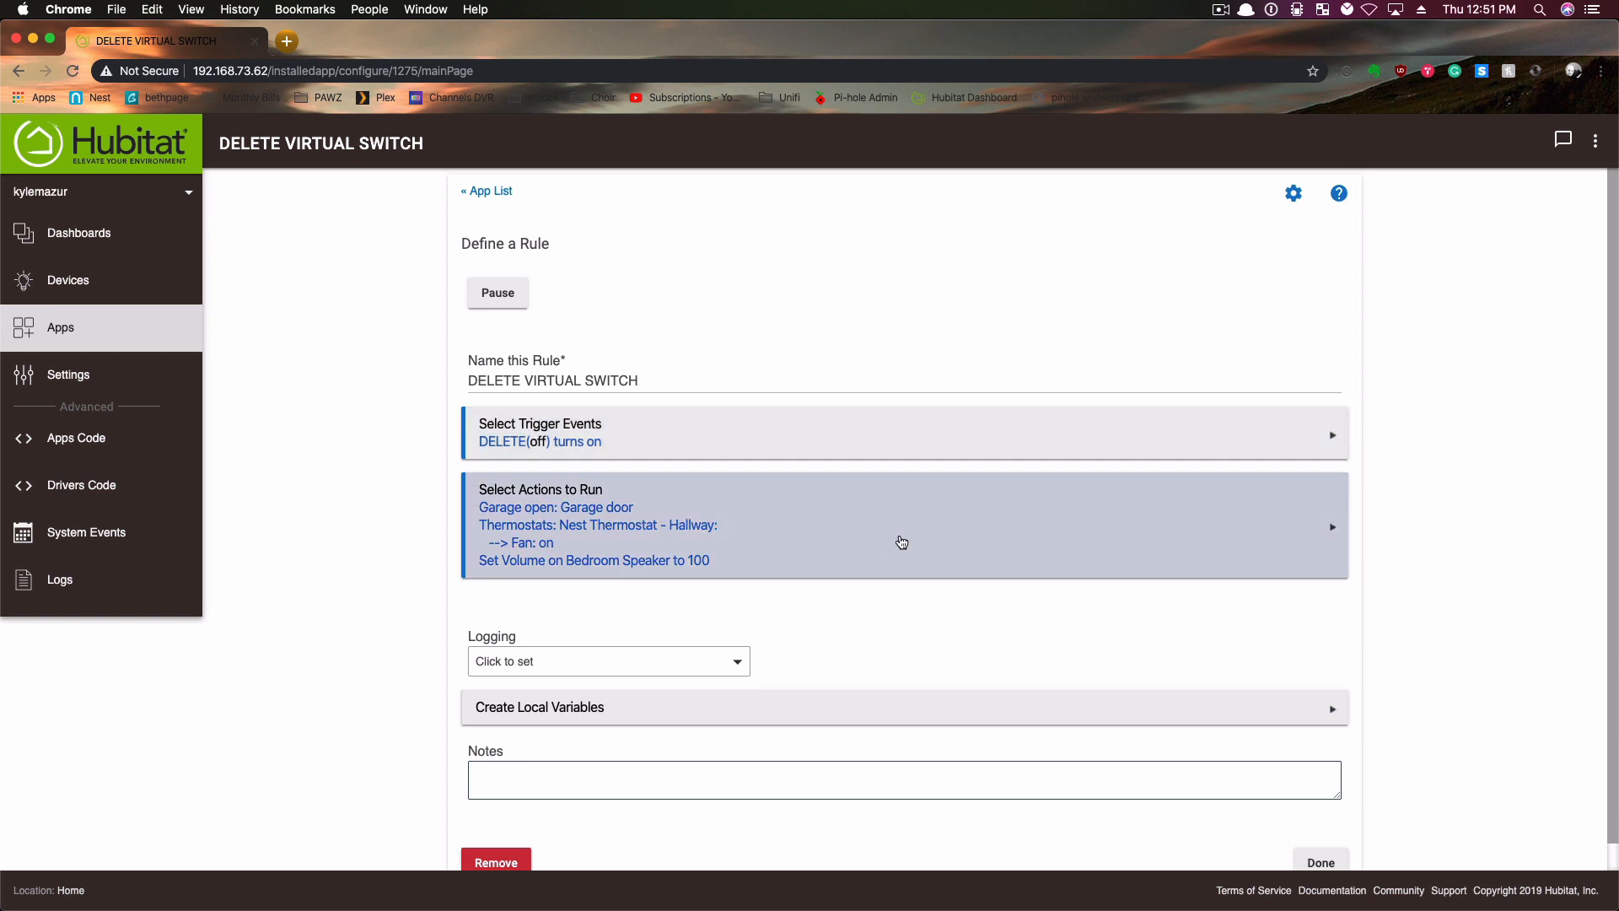
- Reopen the rule's actions and add a Turn switches off action for the DELETE switch
left_click(771, 506)
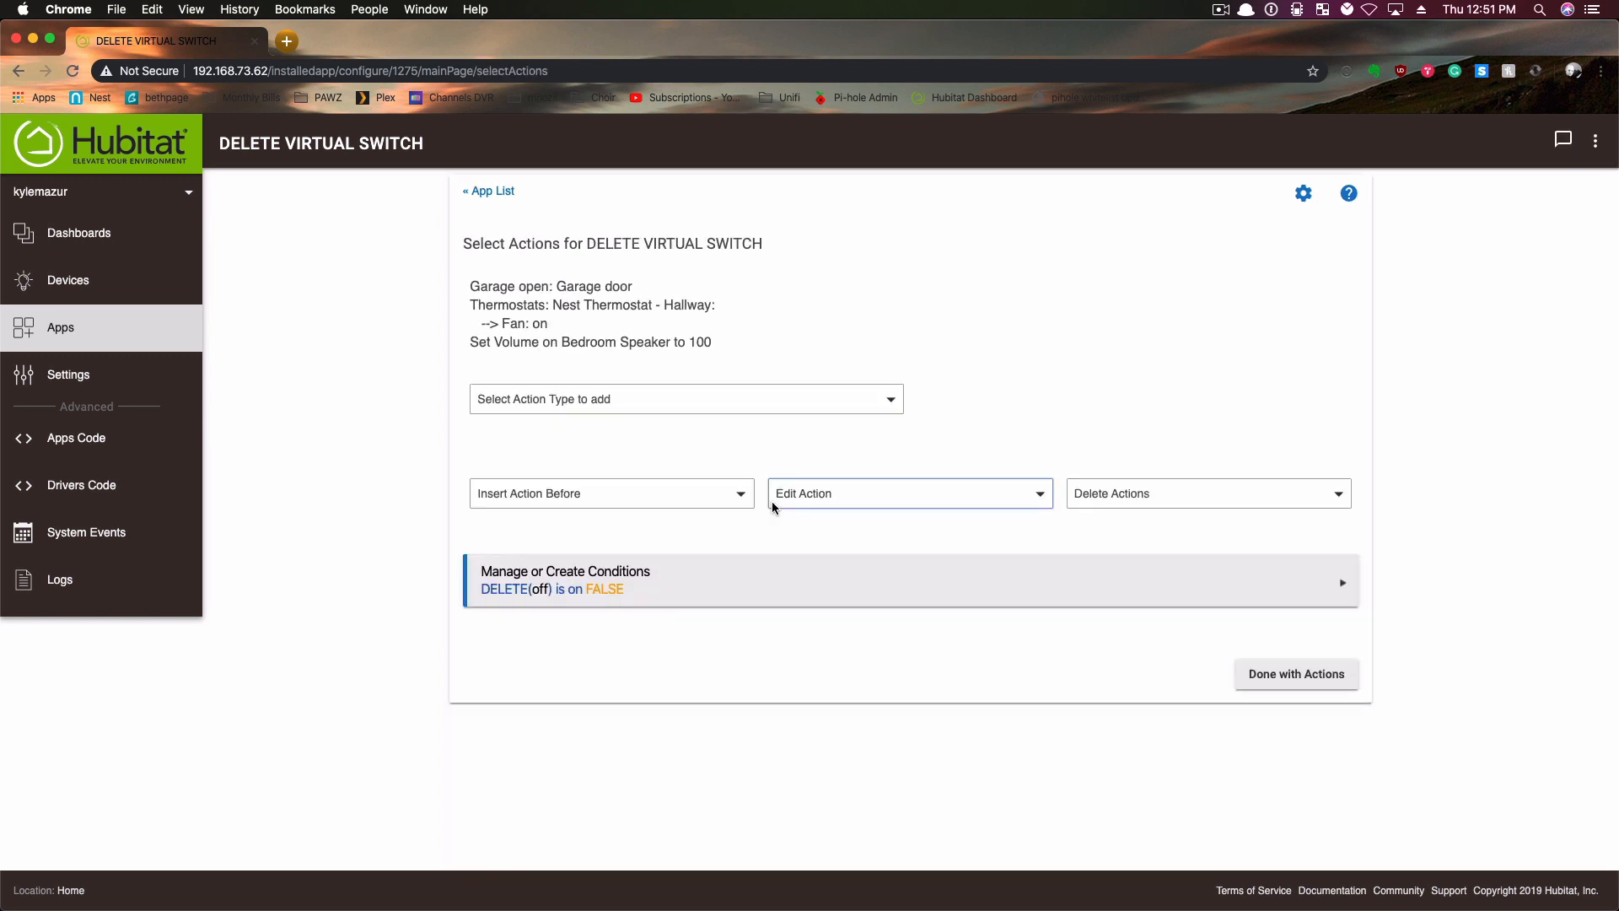
left_click(717, 399)
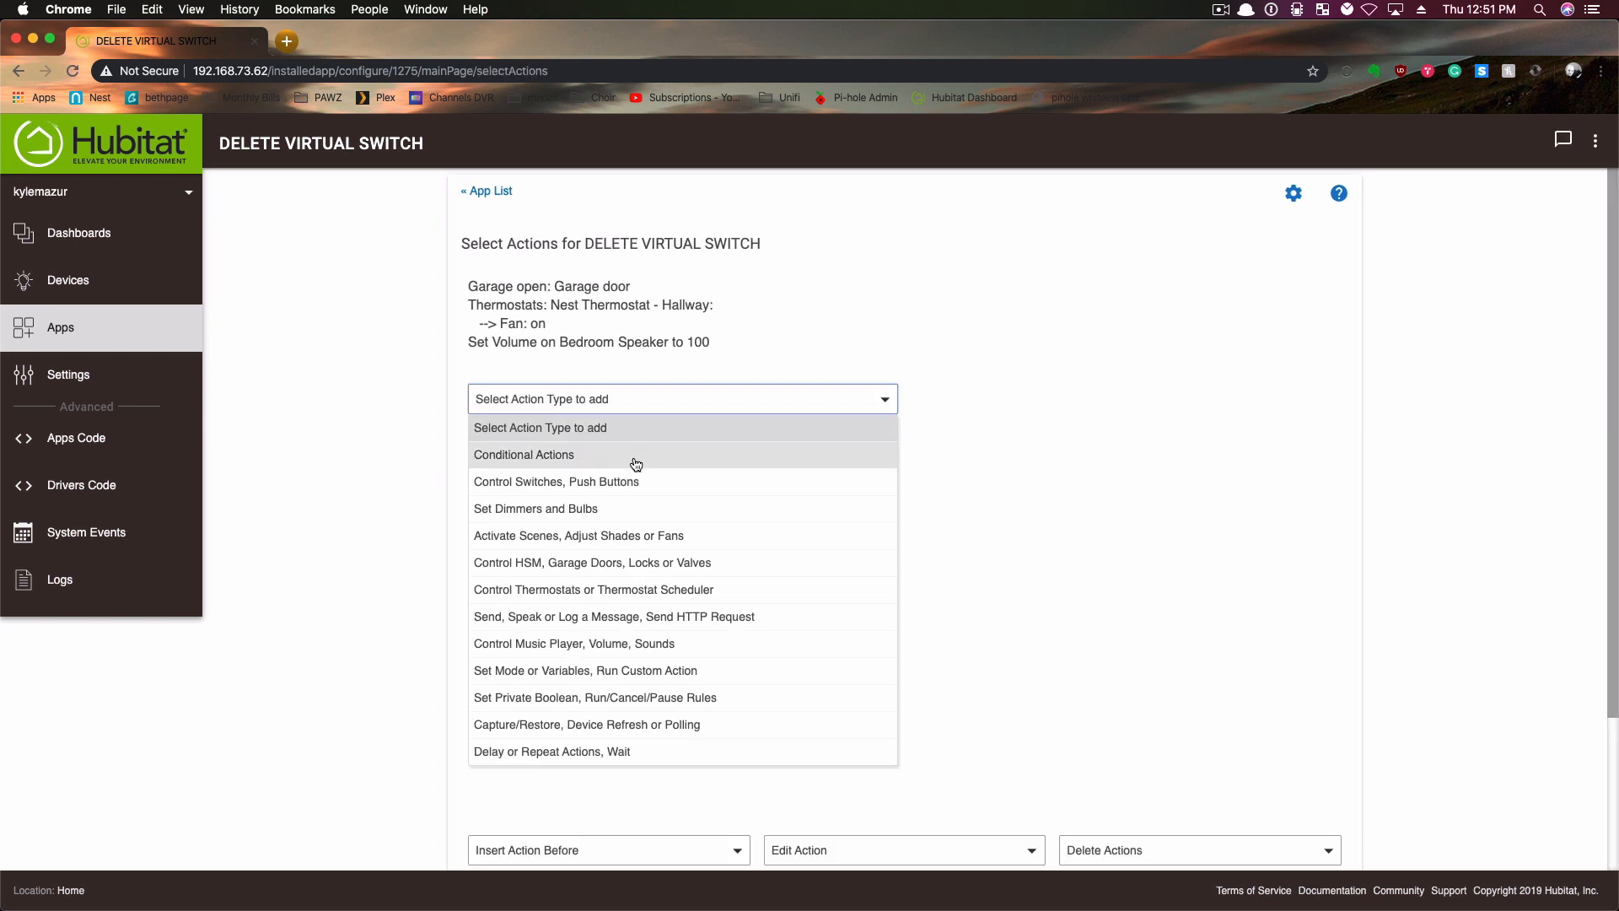
left_click(545, 482)
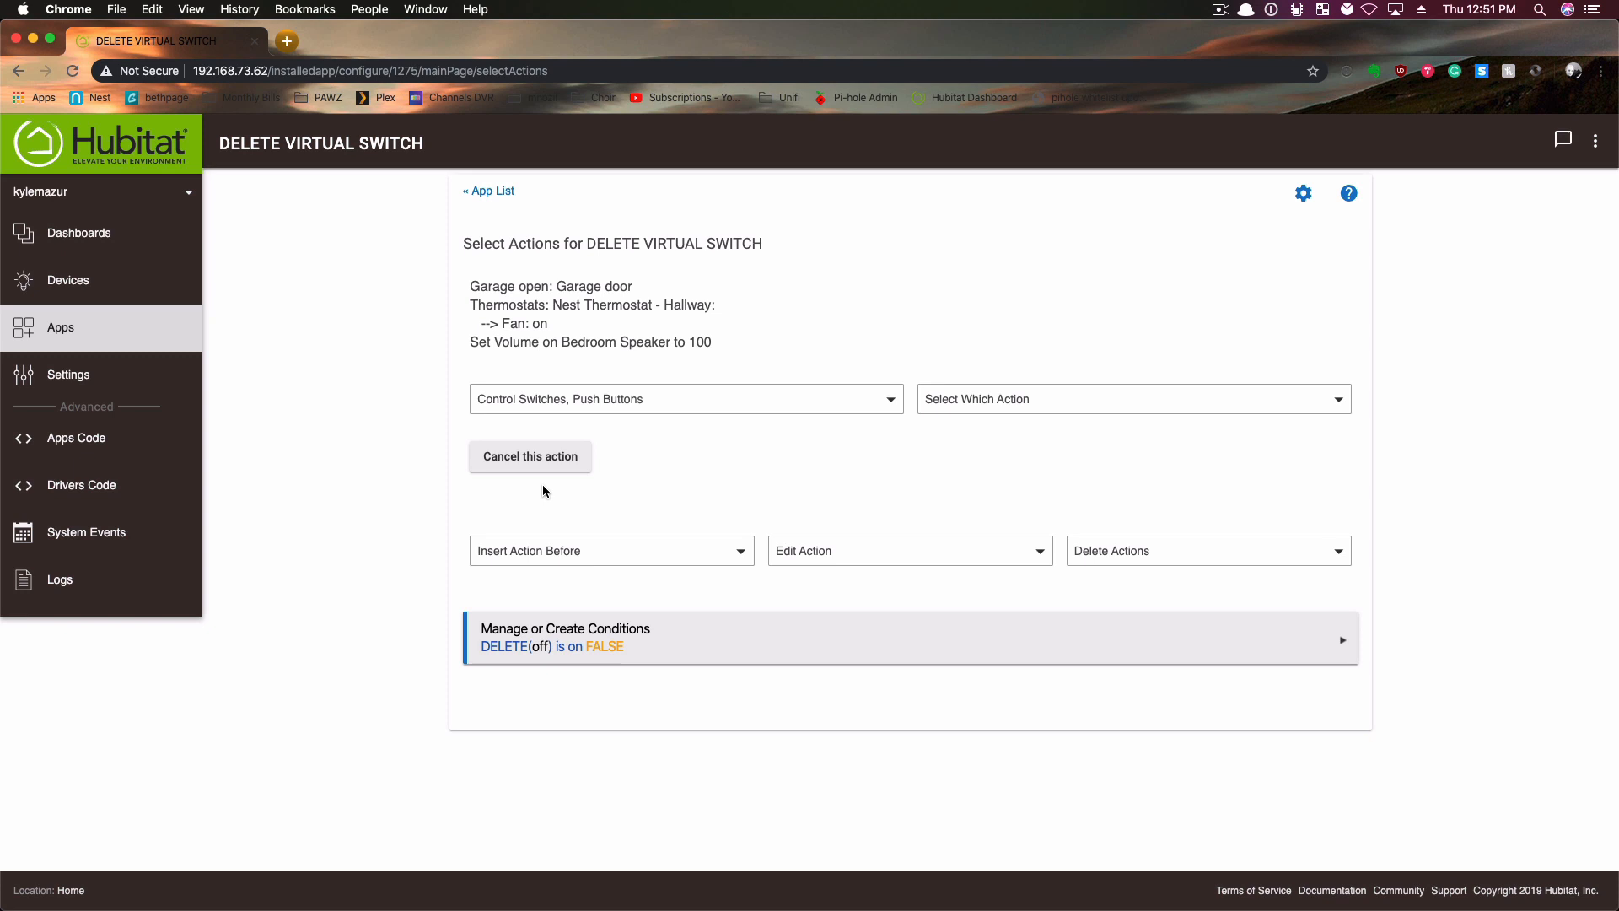
left_click(988, 405)
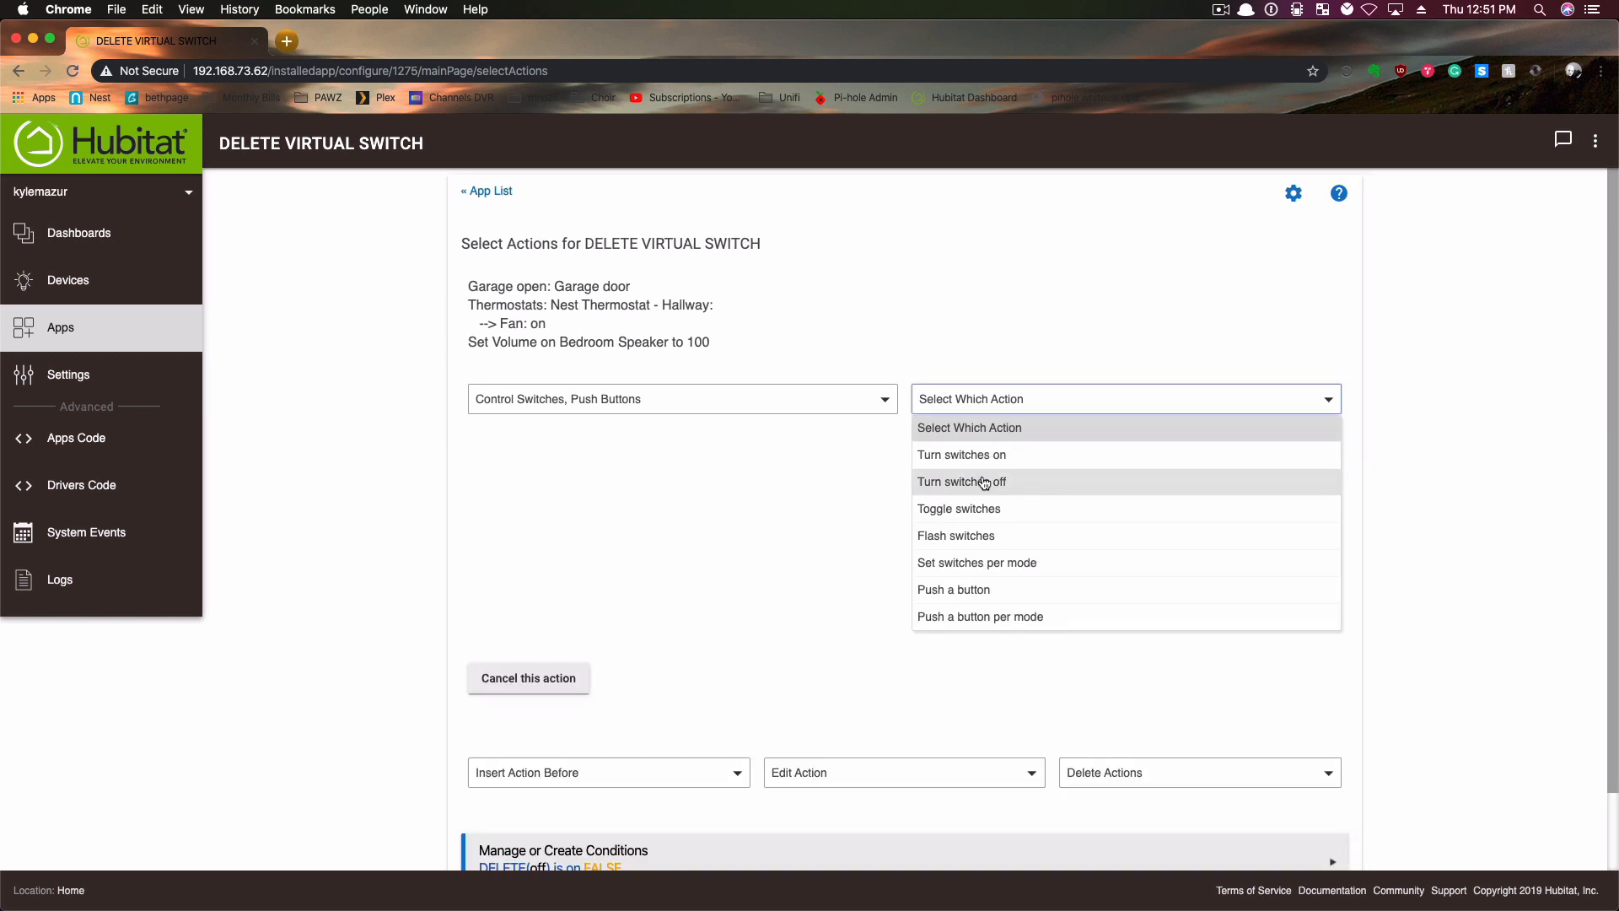
left_click(985, 483)
left_click(763, 469)
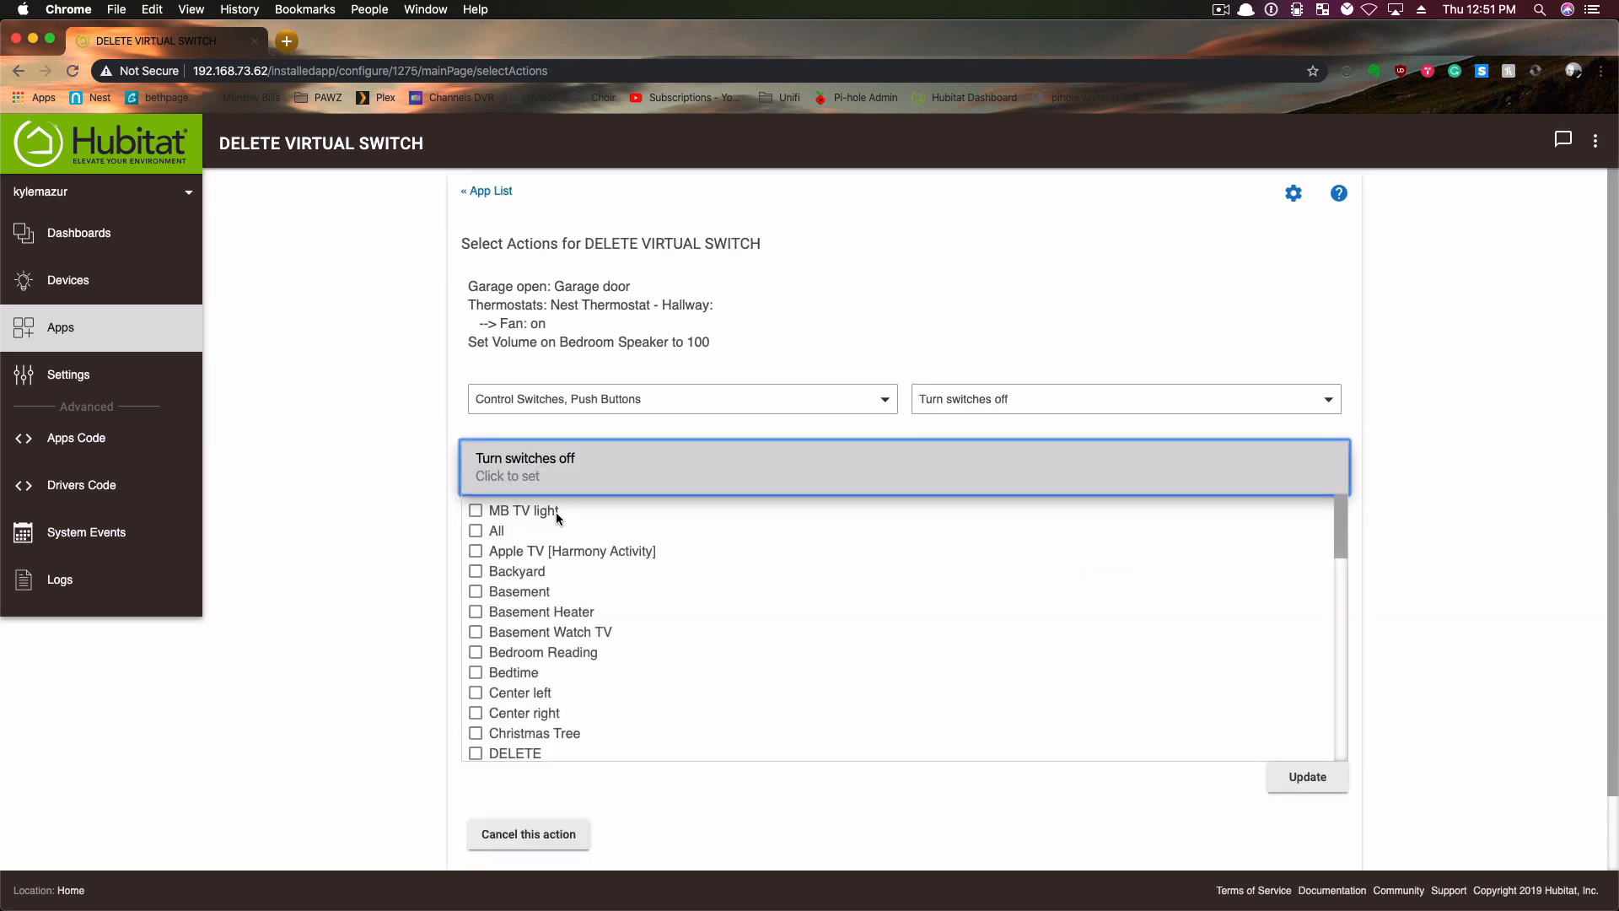
left_click(512, 754)
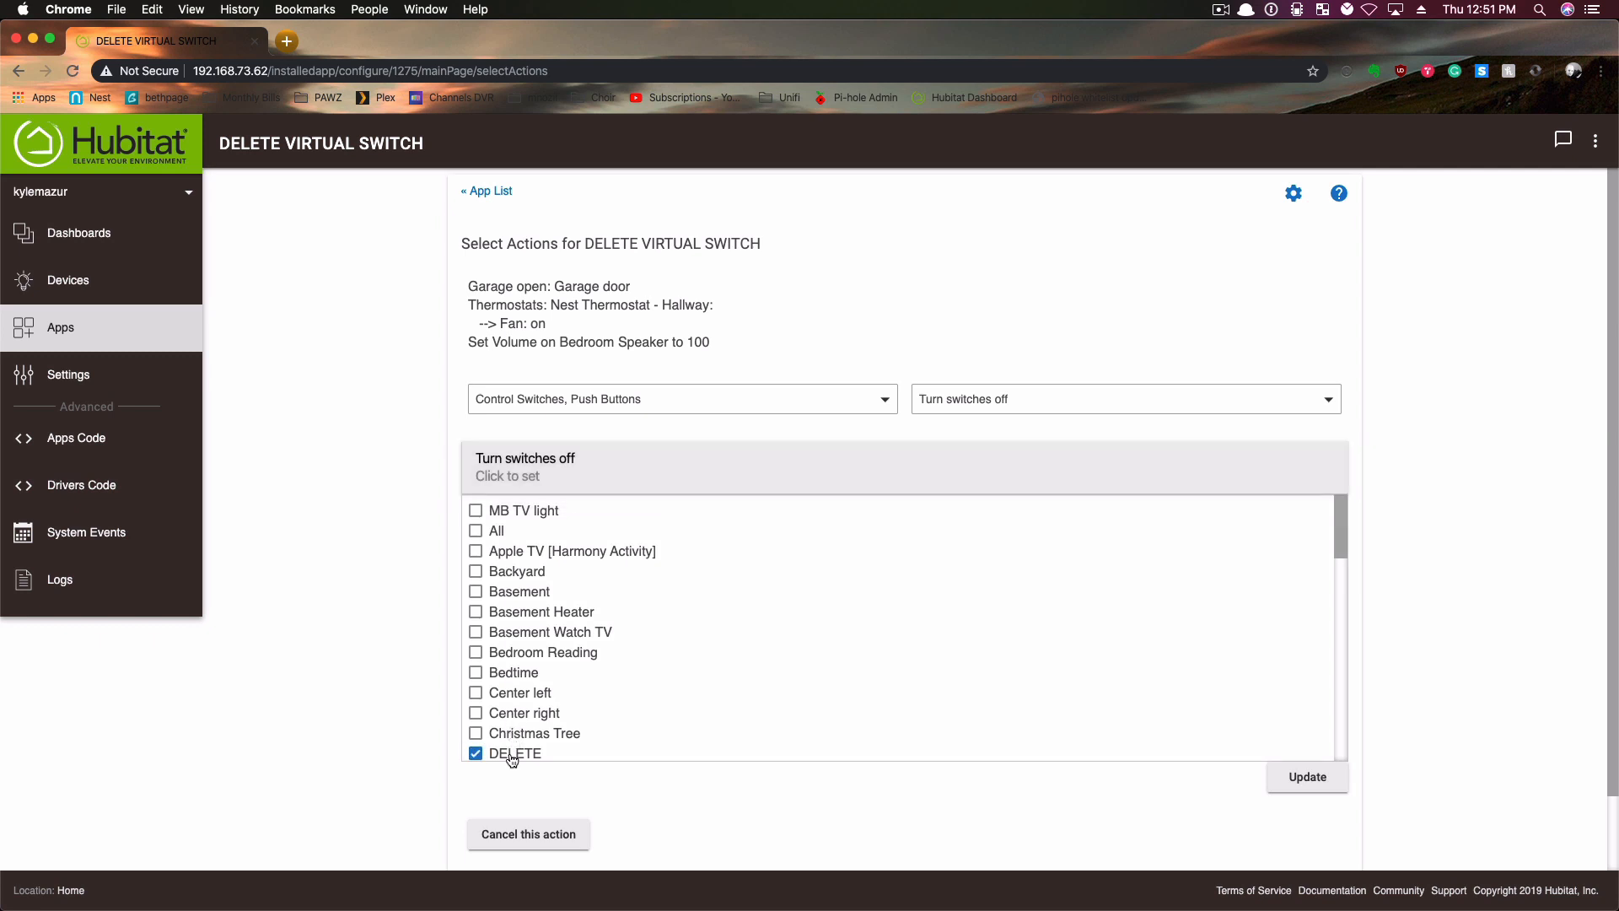
left_click(1290, 776)
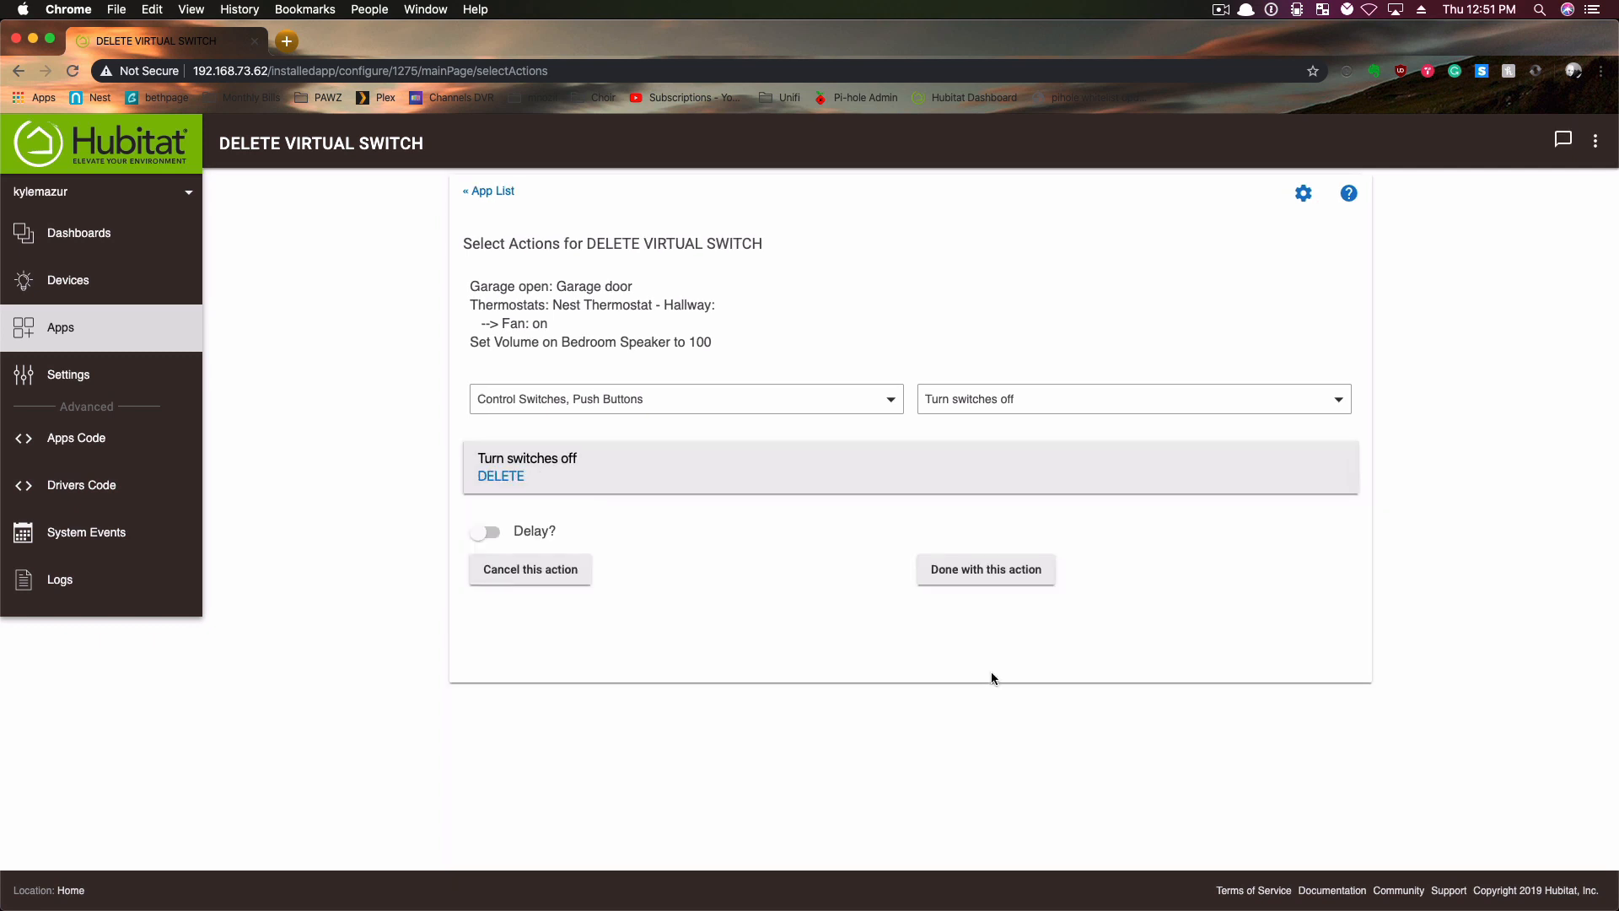
- Give the switch-off action a delay of 2 seconds and return to the rule definition with the actions finished
left_click(461, 529)
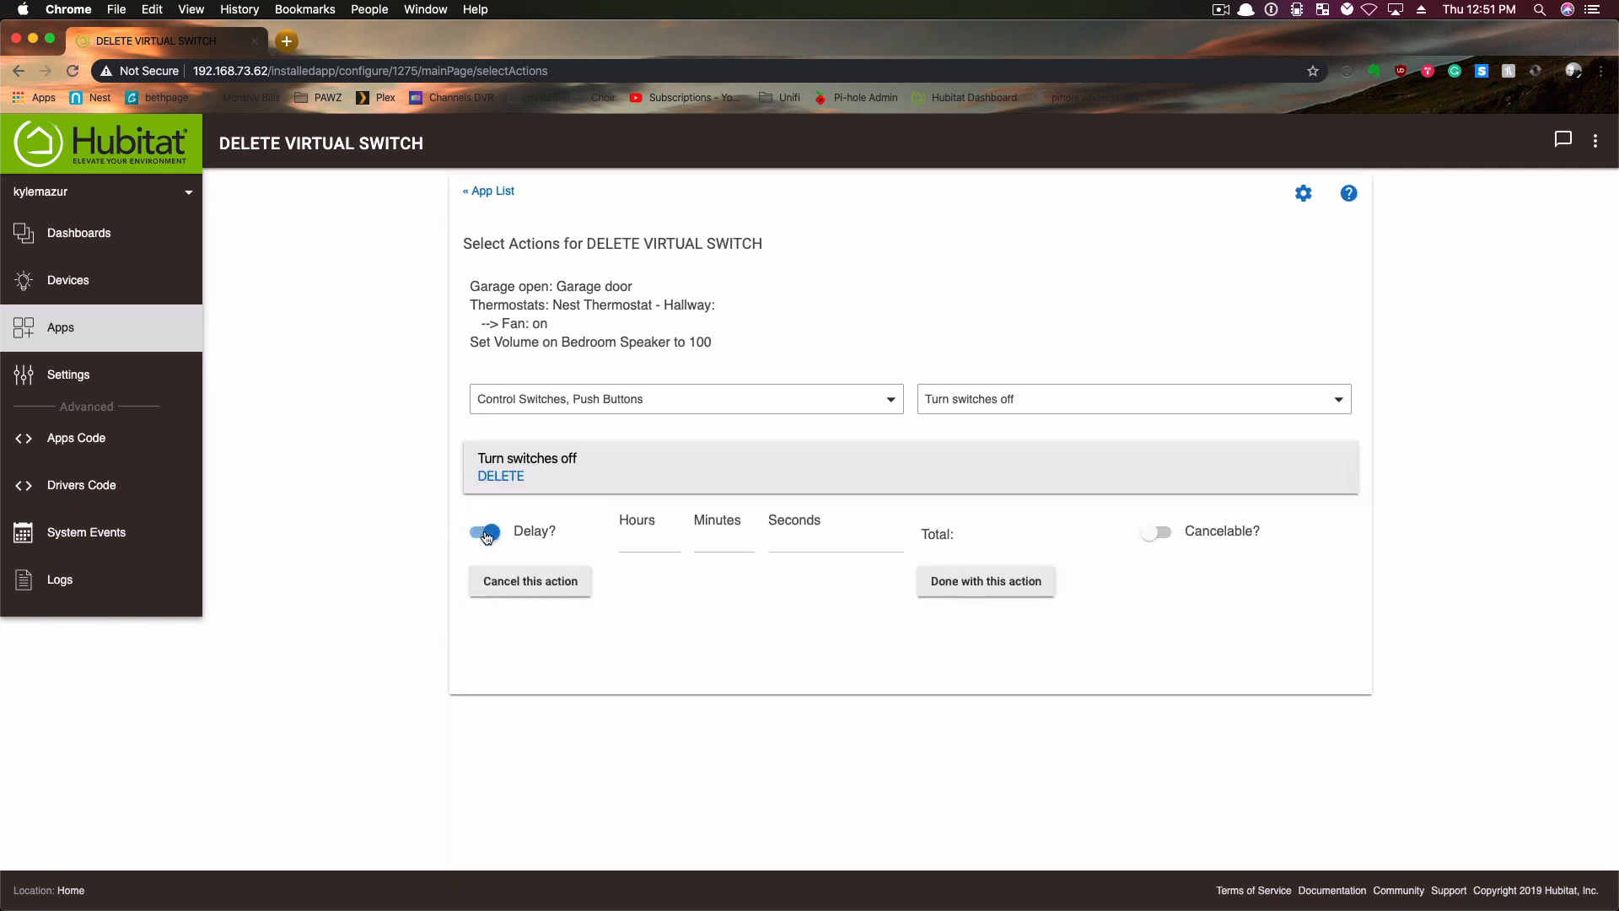
left_click(821, 543)
type("2")
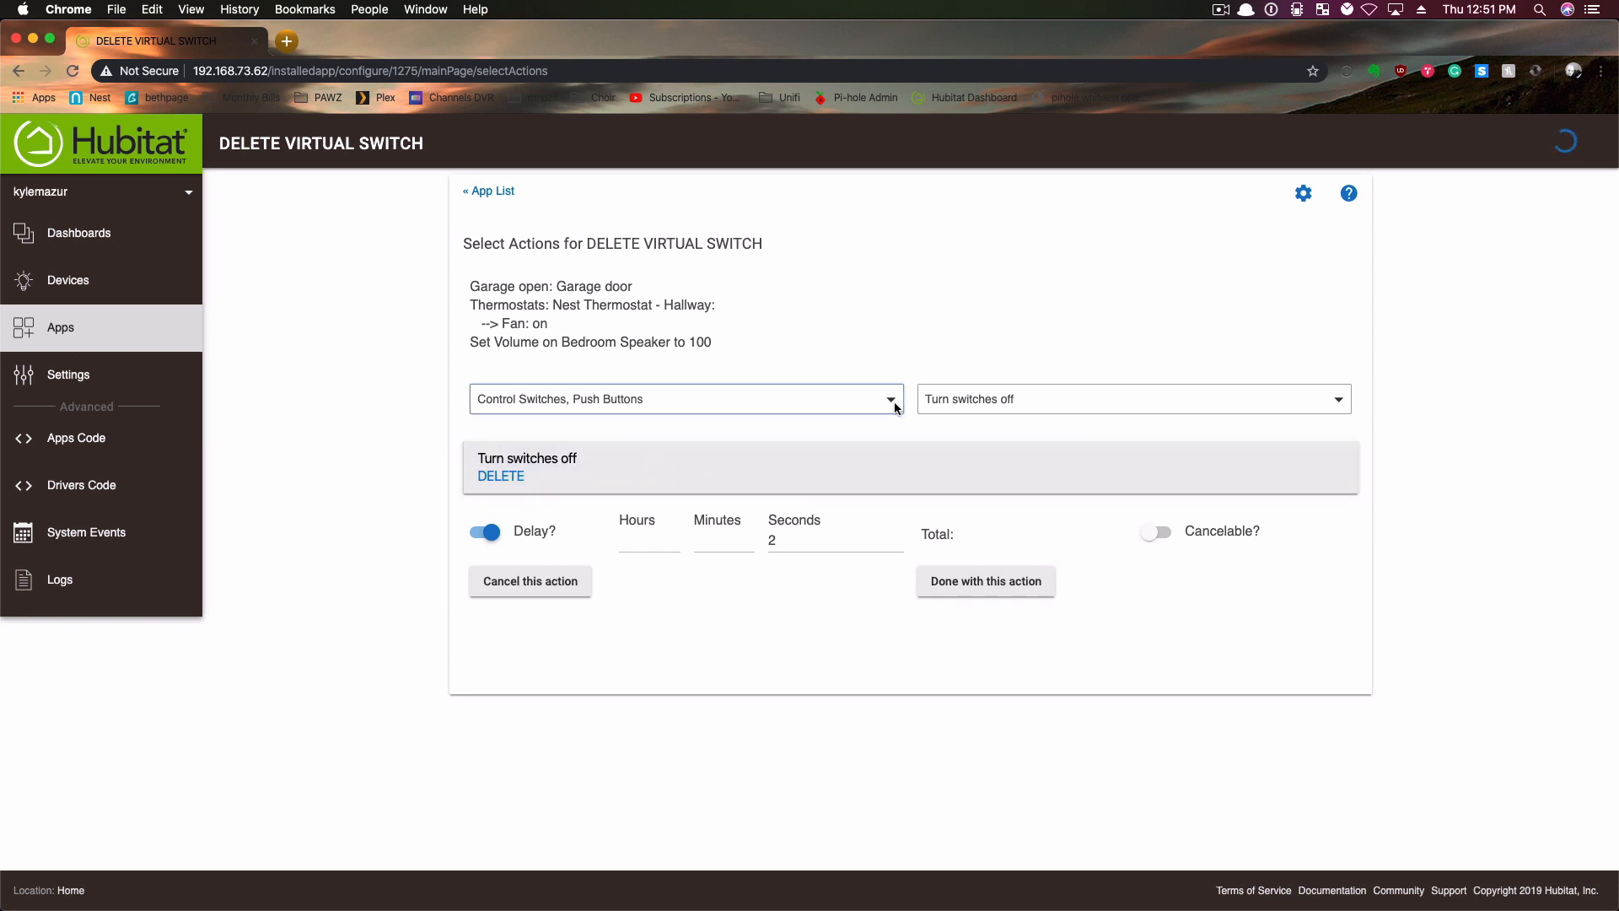
left_click(974, 581)
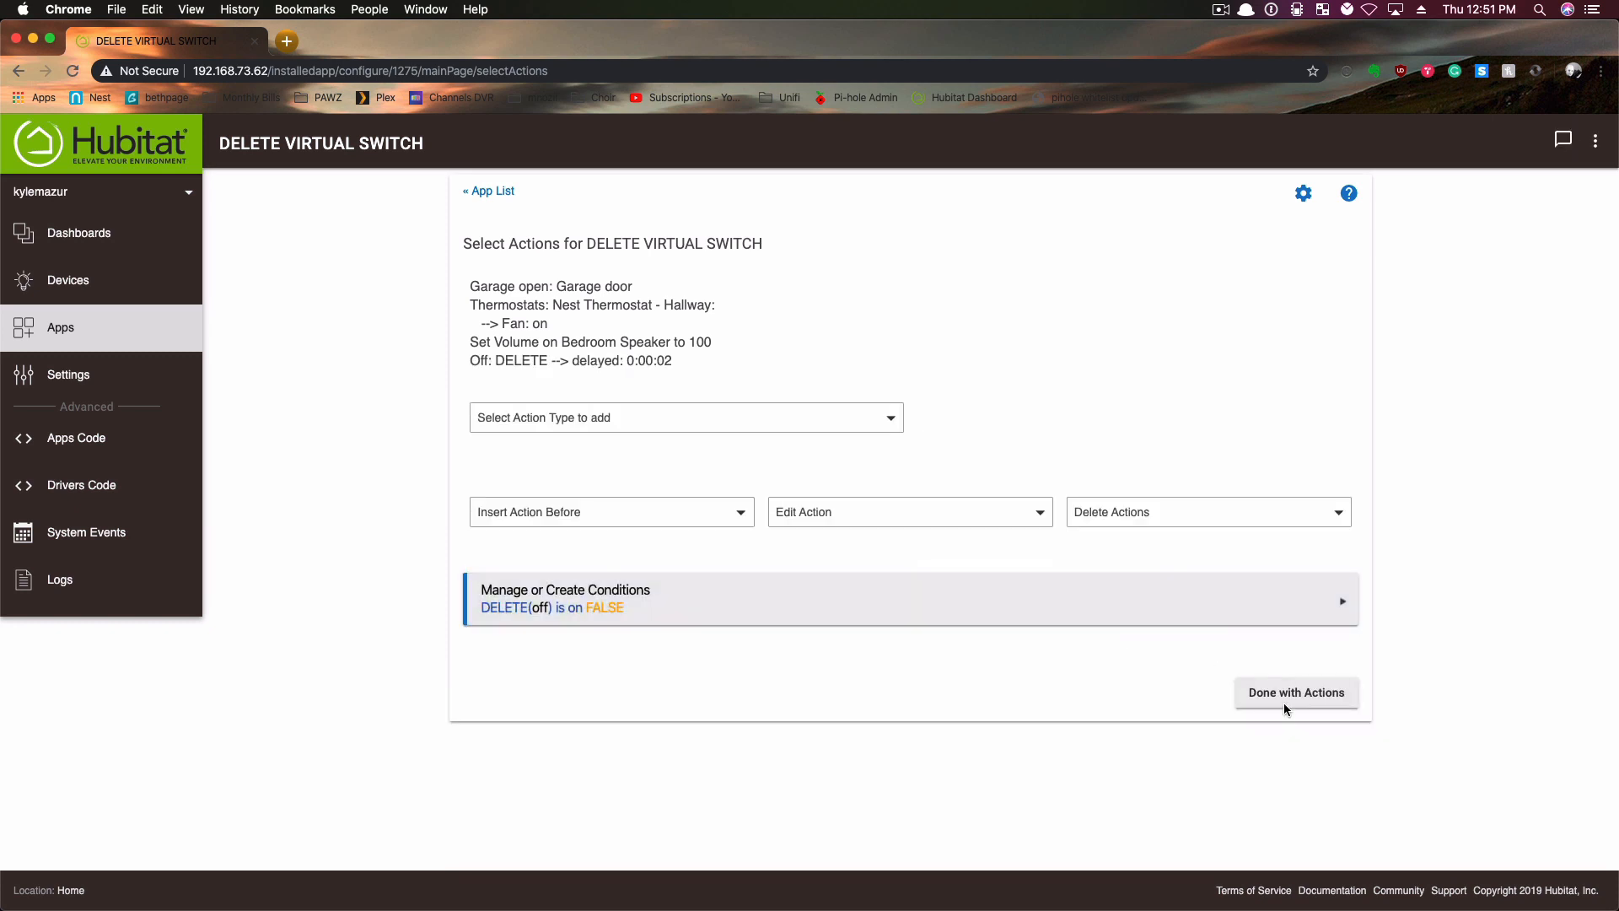
left_click(1283, 703)
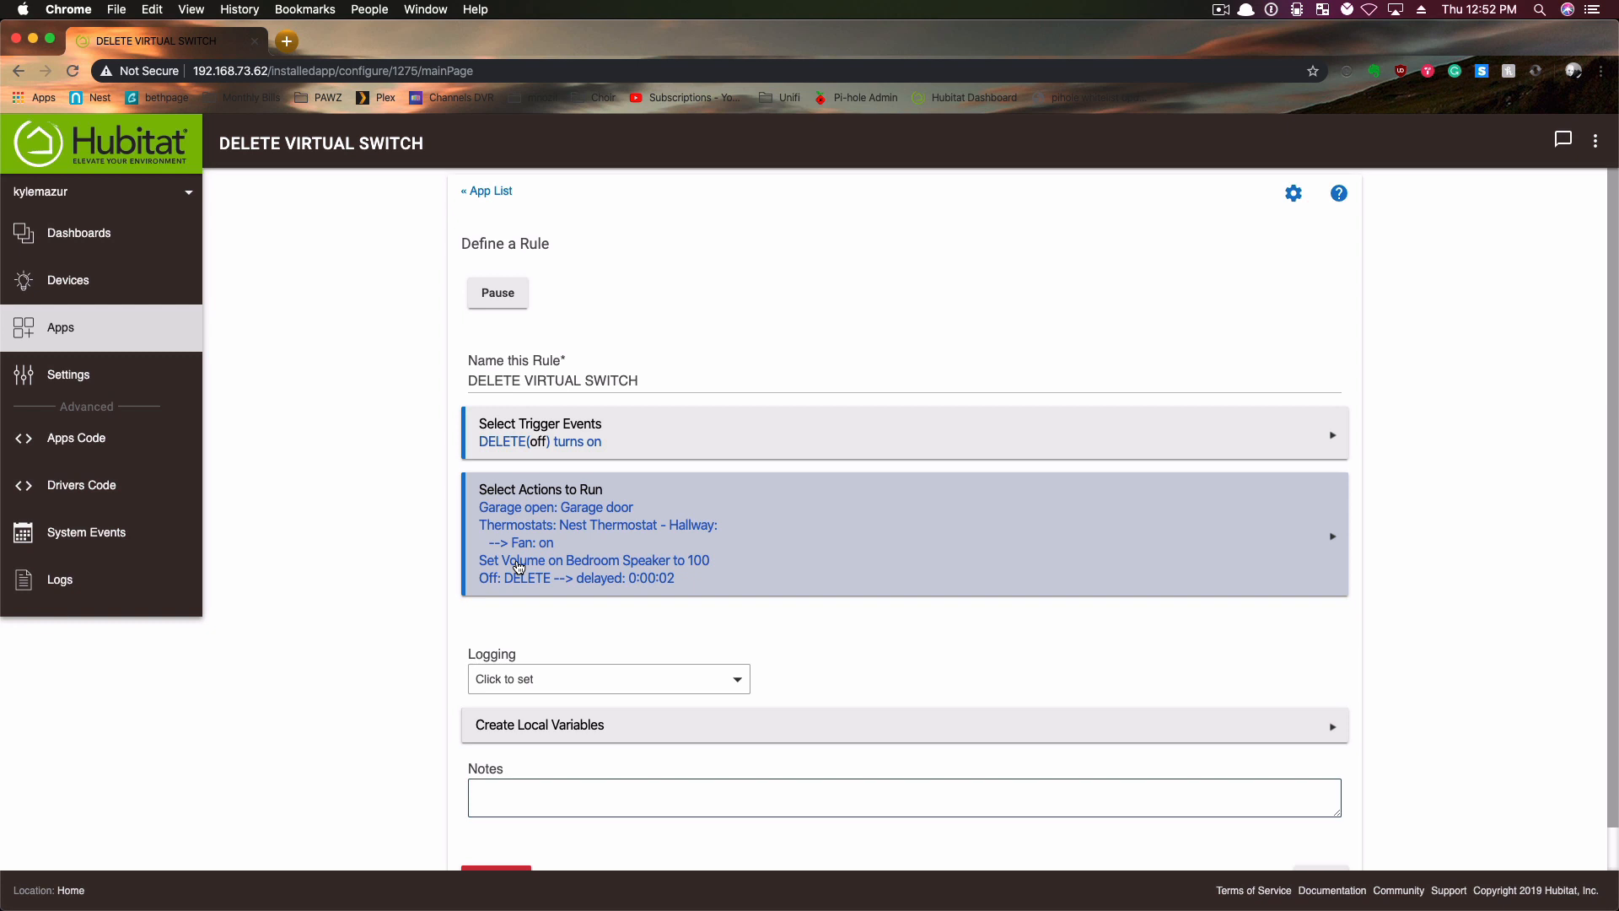
scroll(698, 553, "down", 1)
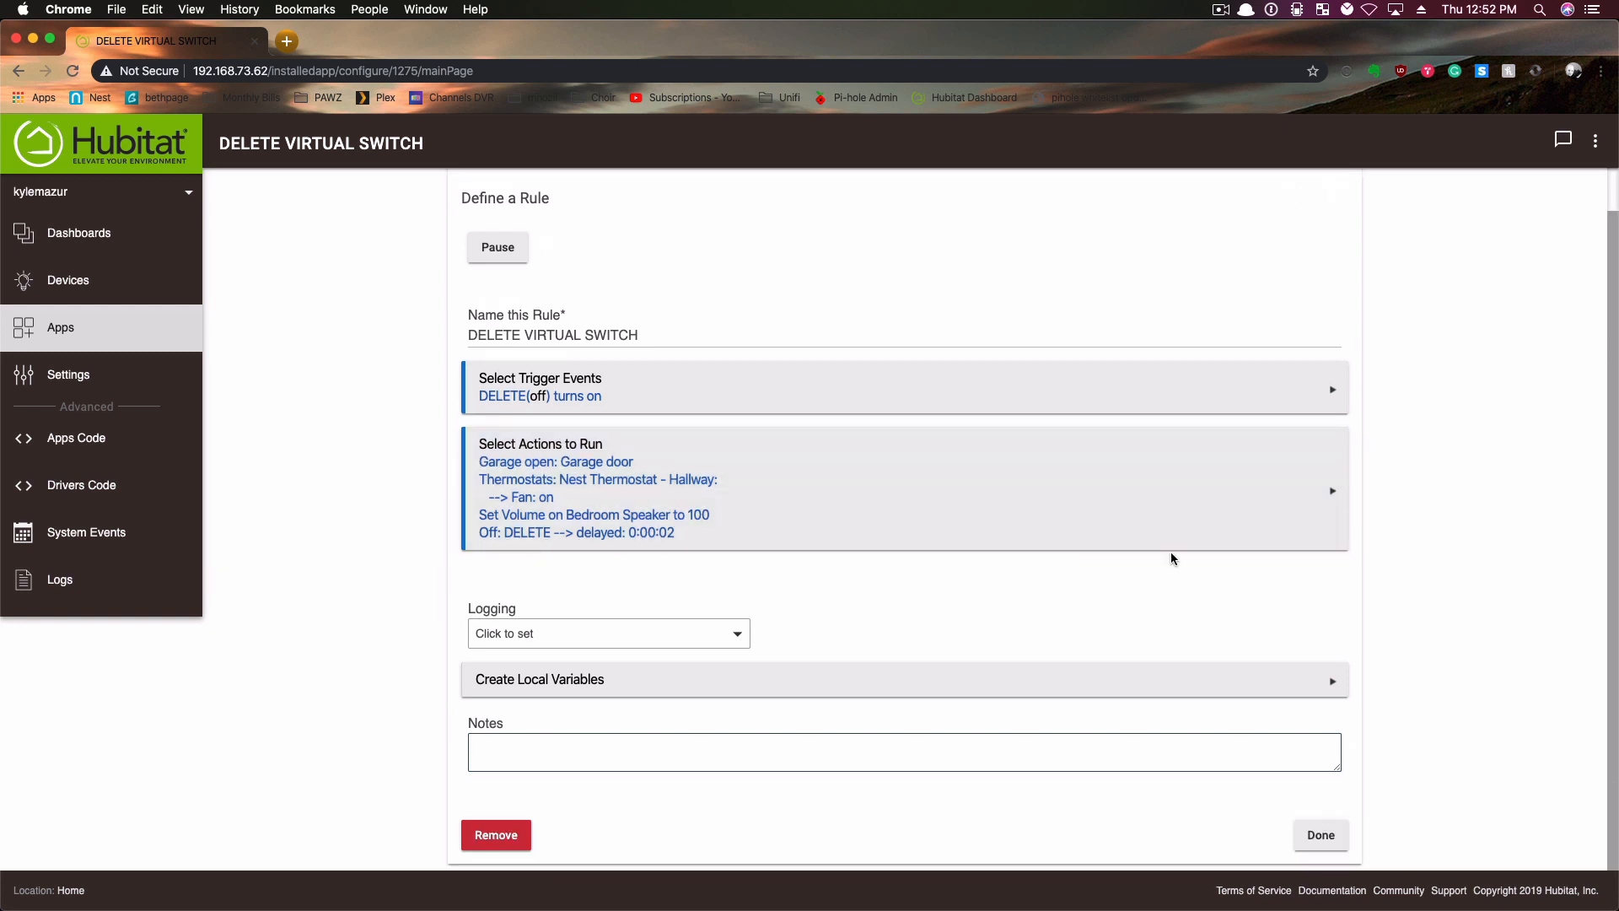